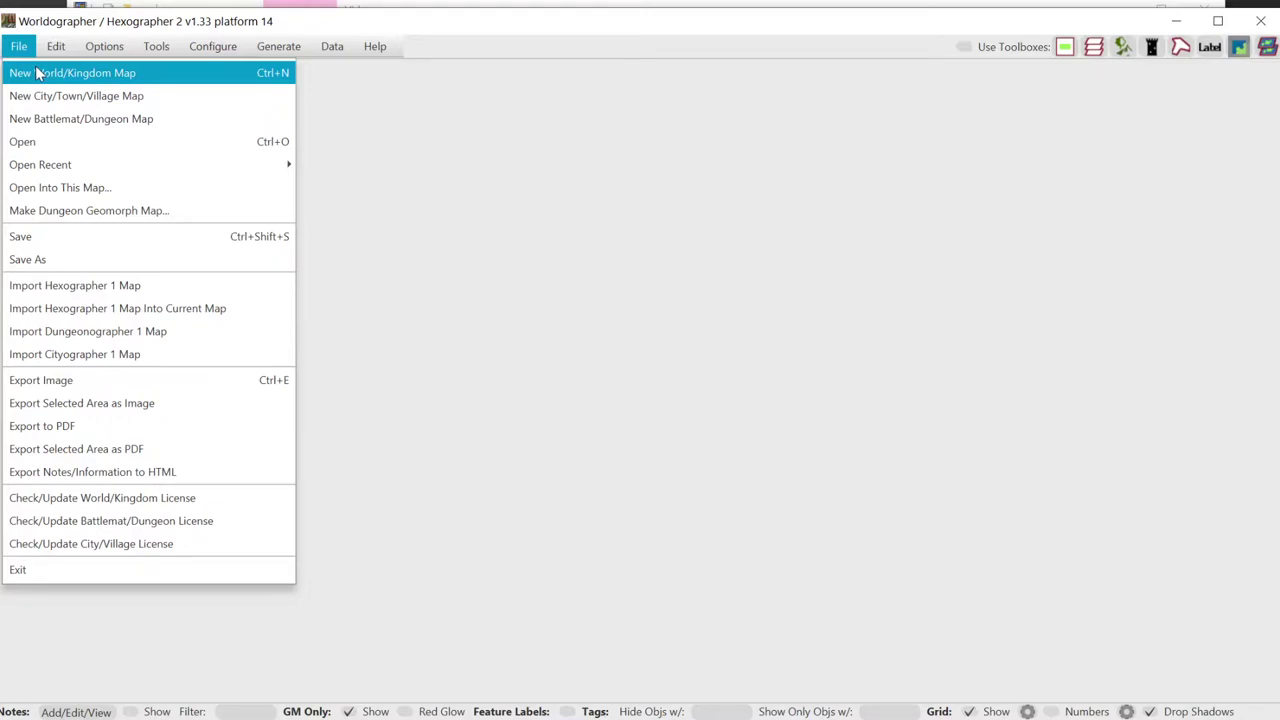
# Start a new world map with all terrain set to Cosmic Stars.
pyautogui.click(37, 73)
pyautogui.moveTo(1003, 117); pyautogui.dragTo(637, 95)
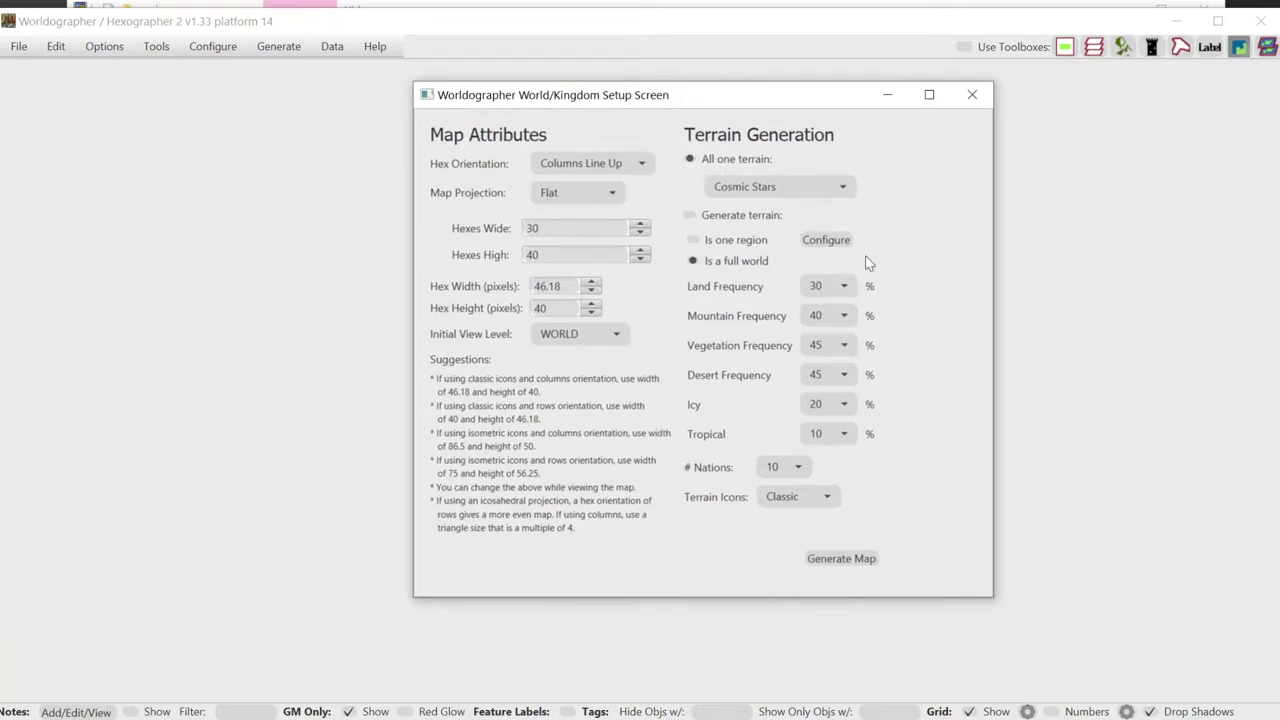
pyautogui.click(783, 187)
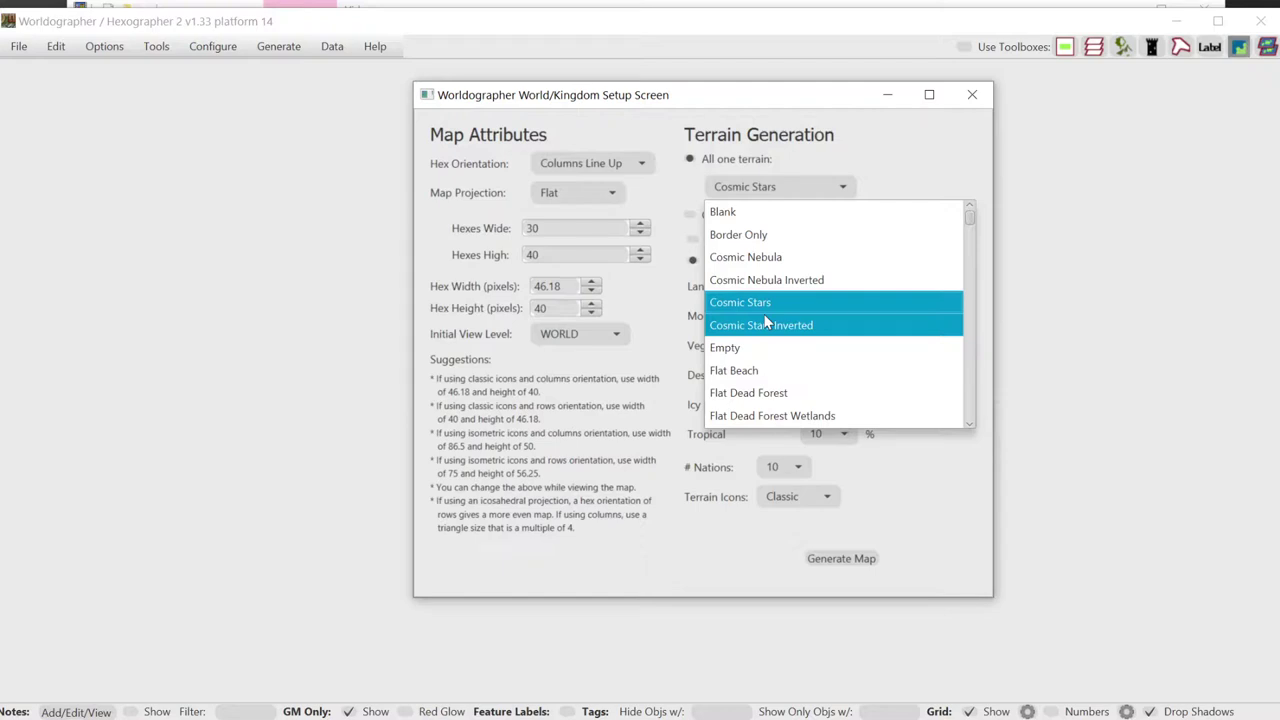
pyautogui.press('Escape')
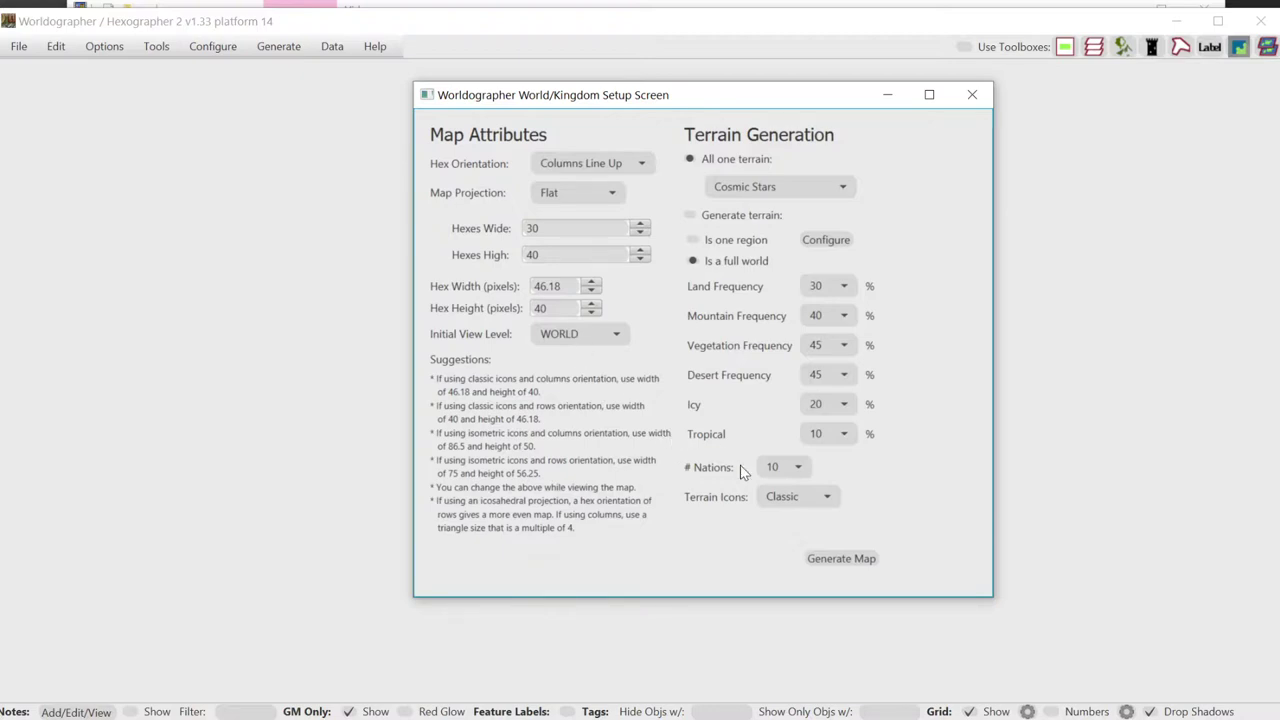
# Generate the 30×40 Cosmic Stars map and set the tile grid color to Gray.
pyautogui.click(866, 564)
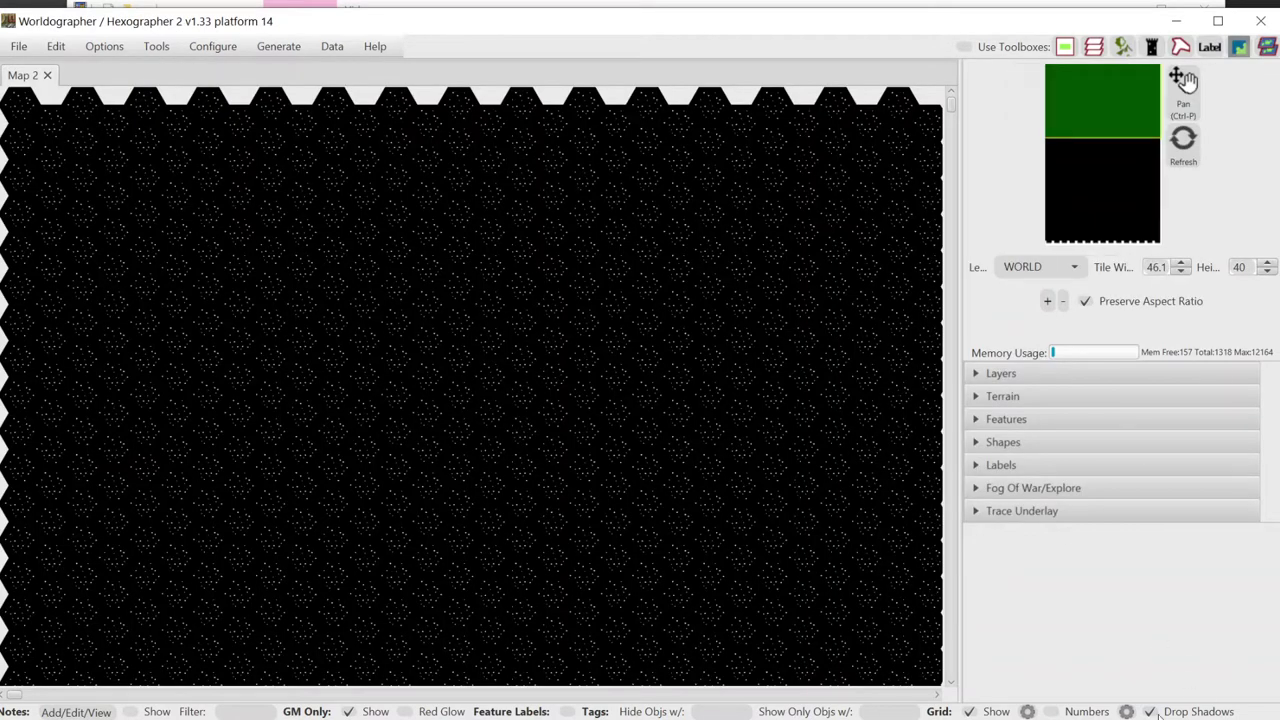
pyautogui.click(1027, 711)
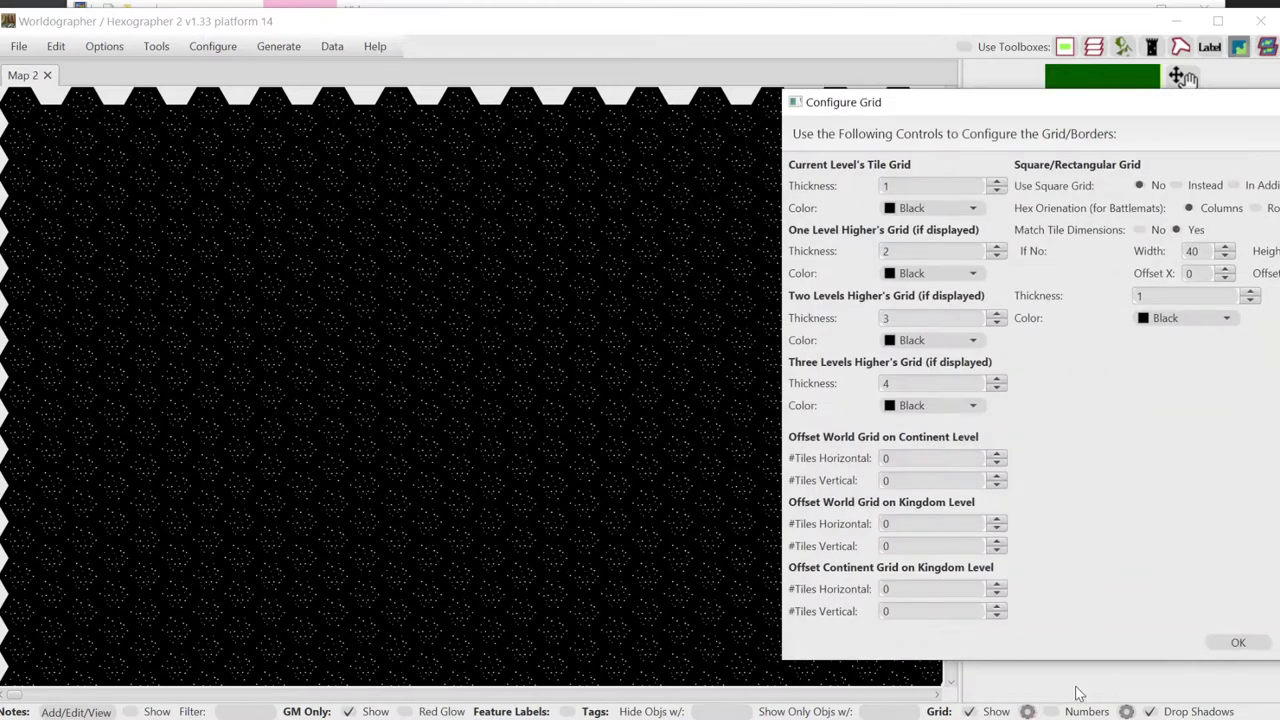
pyautogui.click(933, 204)
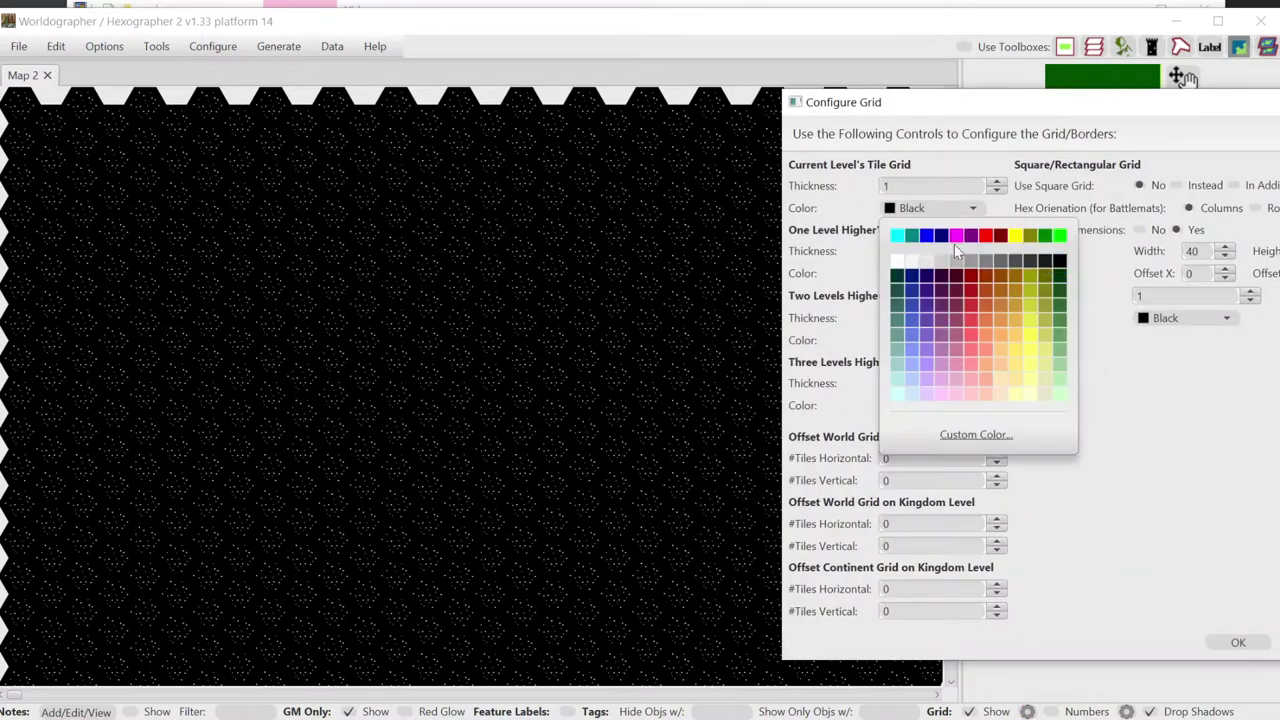
pyautogui.click(992, 256)
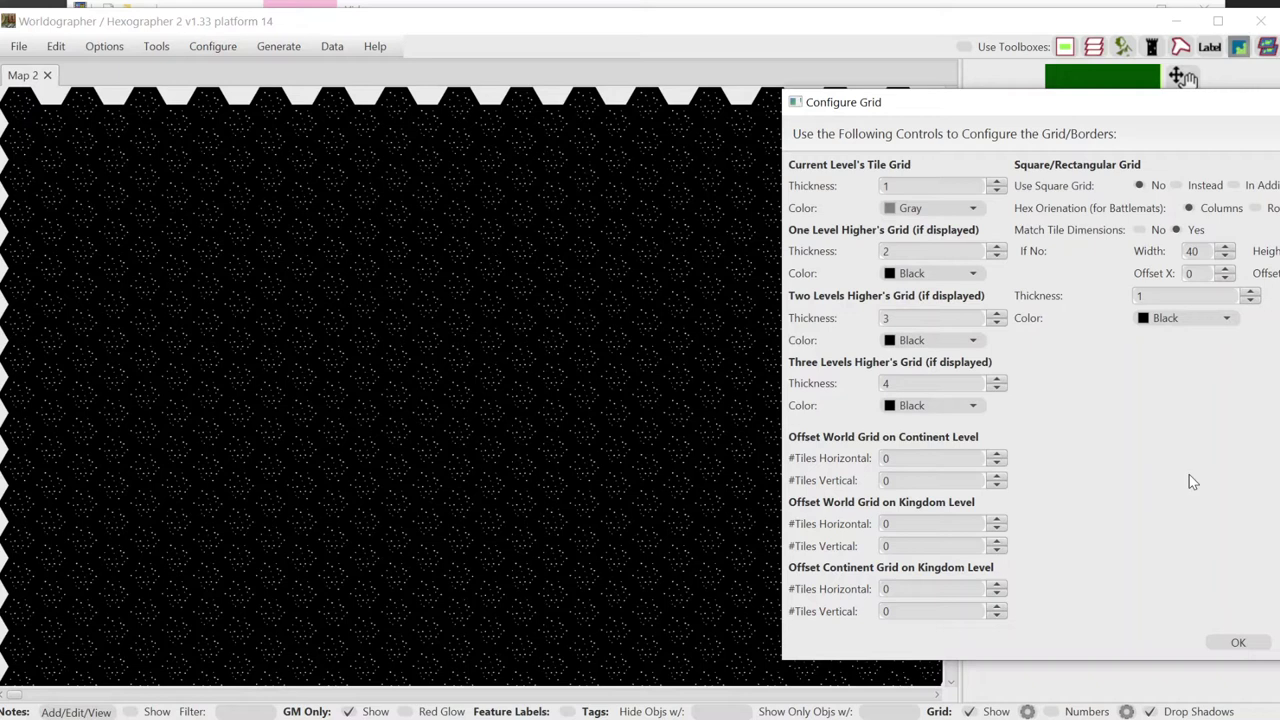
pyautogui.click(1238, 642)
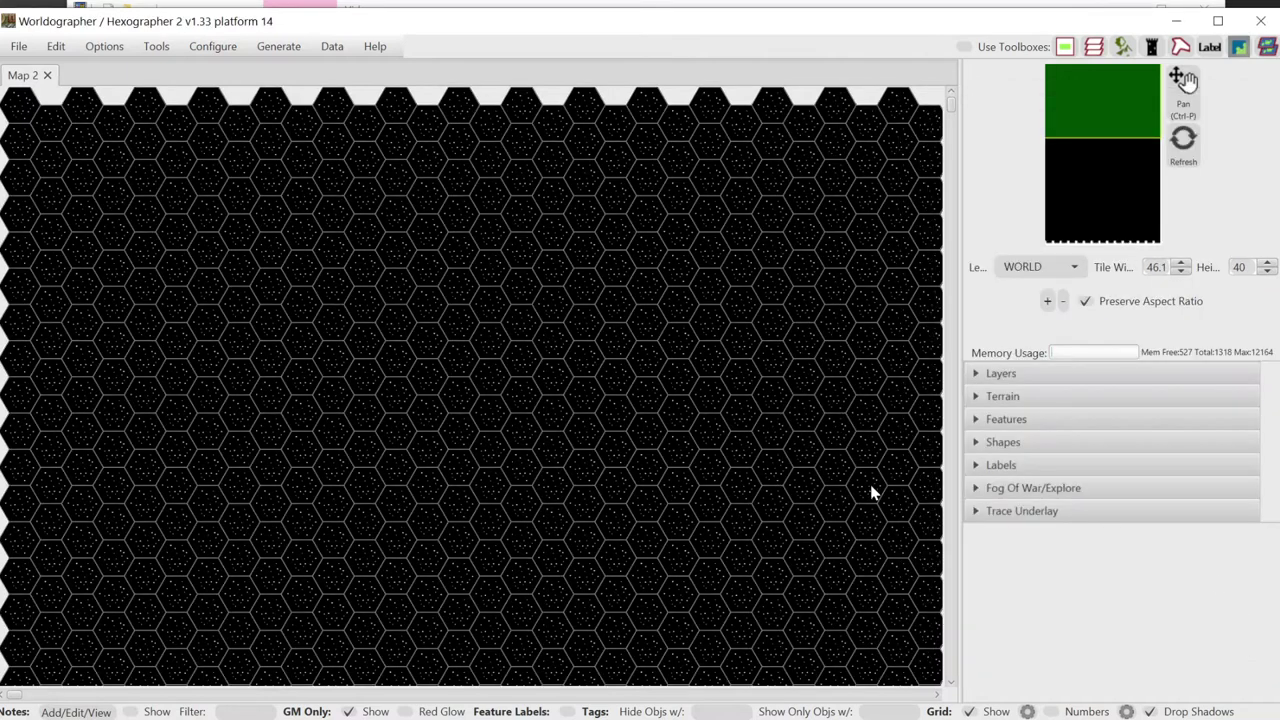
# Show the Features palette filtered to the Cosmic set and widen the side panel.
pyautogui.scroll(5, 580, 326)
pyautogui.scroll(3, 580, 330)
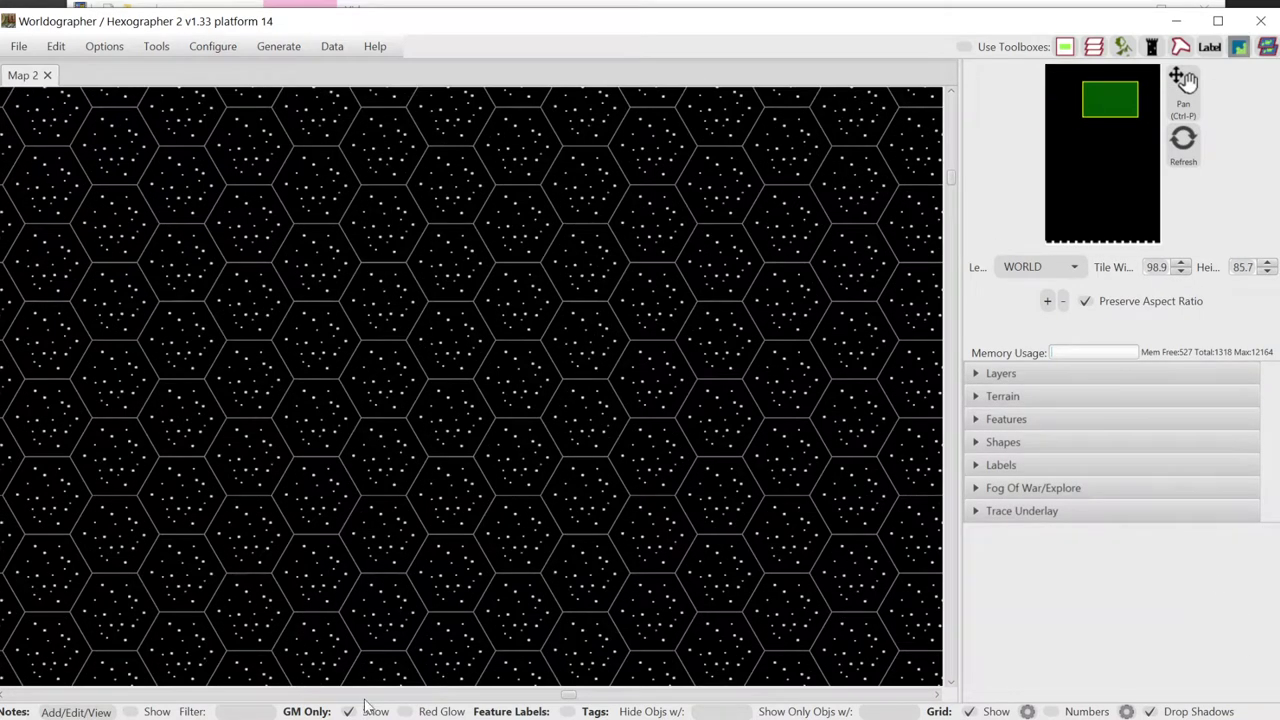
pyautogui.click(1021, 424)
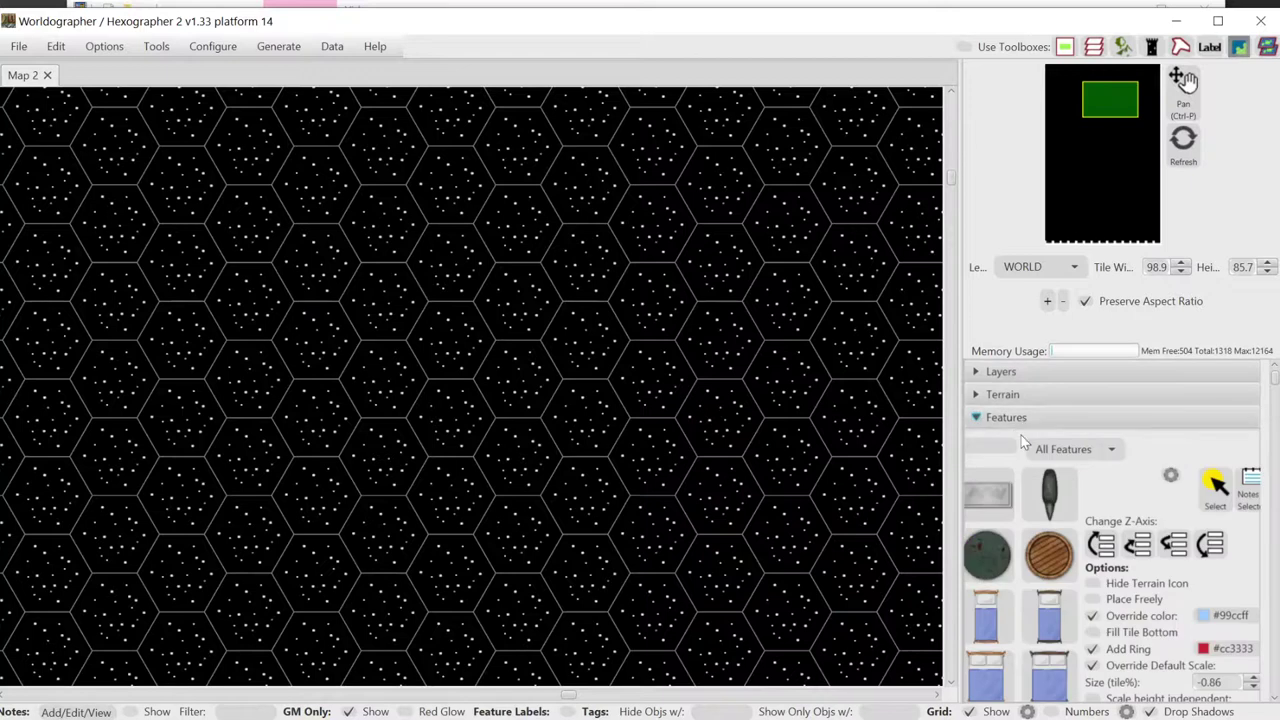
pyautogui.click(1060, 449)
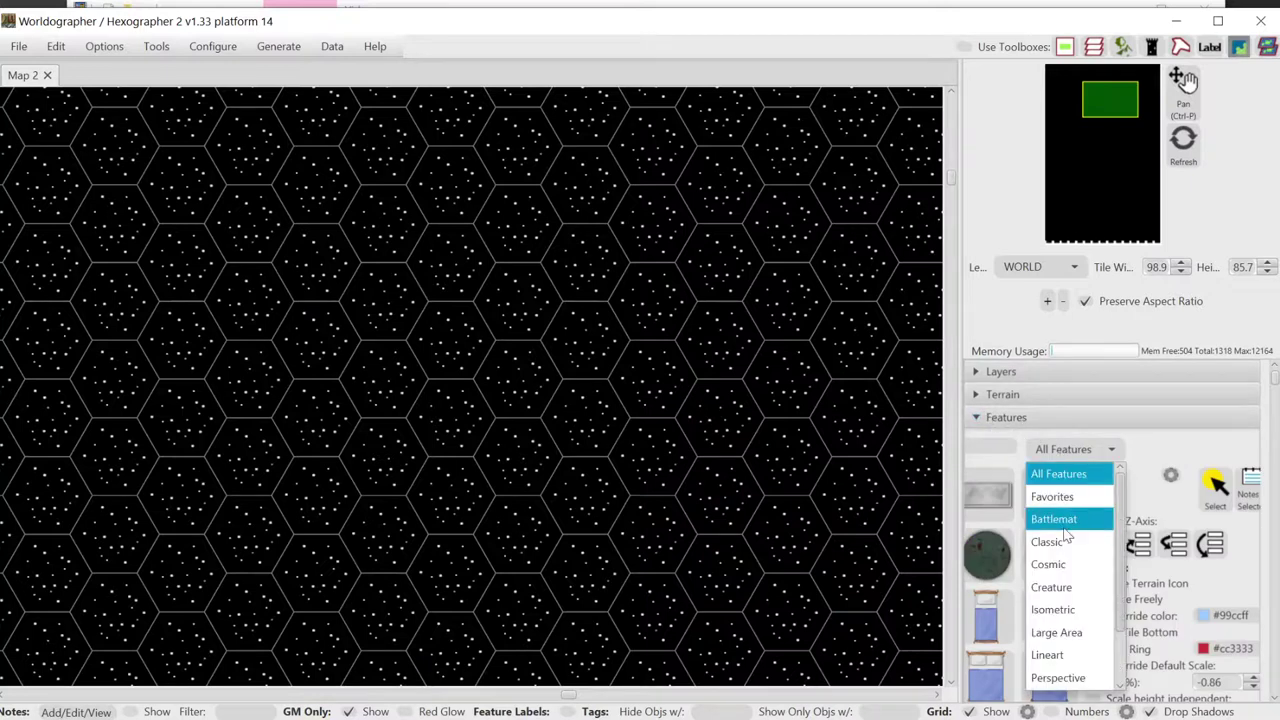
pyautogui.click(1063, 565)
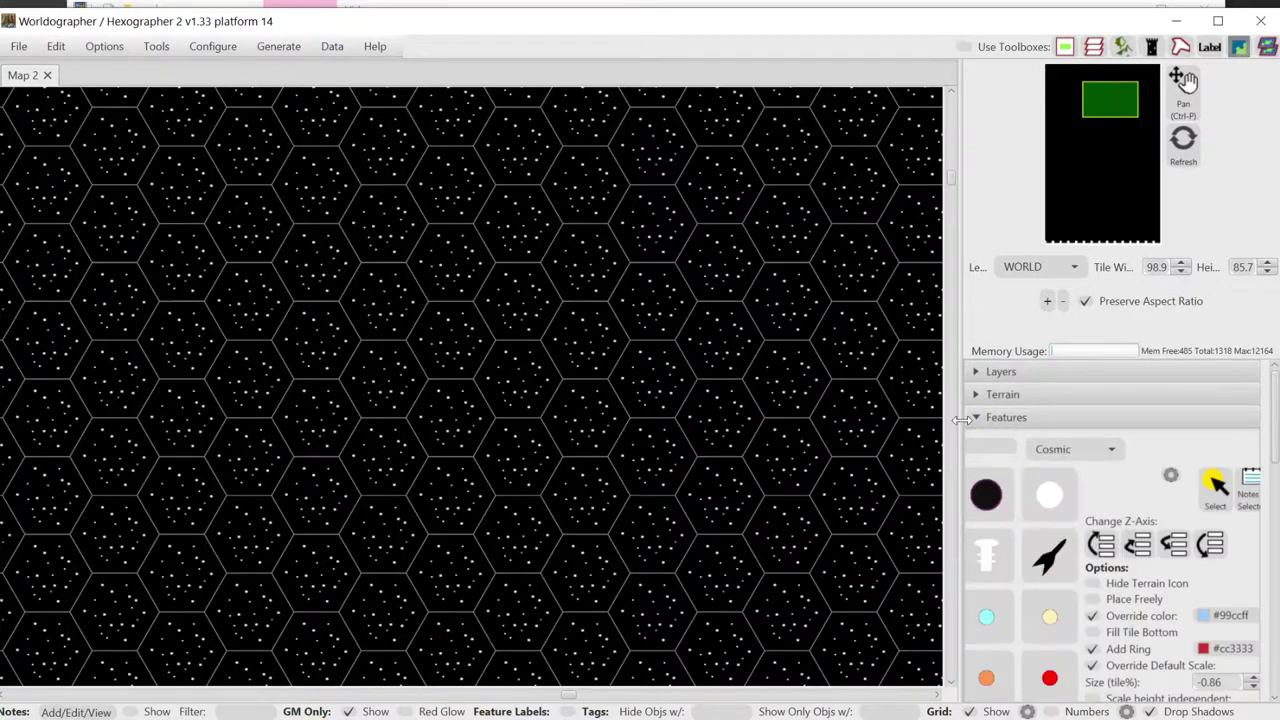
pyautogui.moveTo(959, 419); pyautogui.dragTo(808, 410)
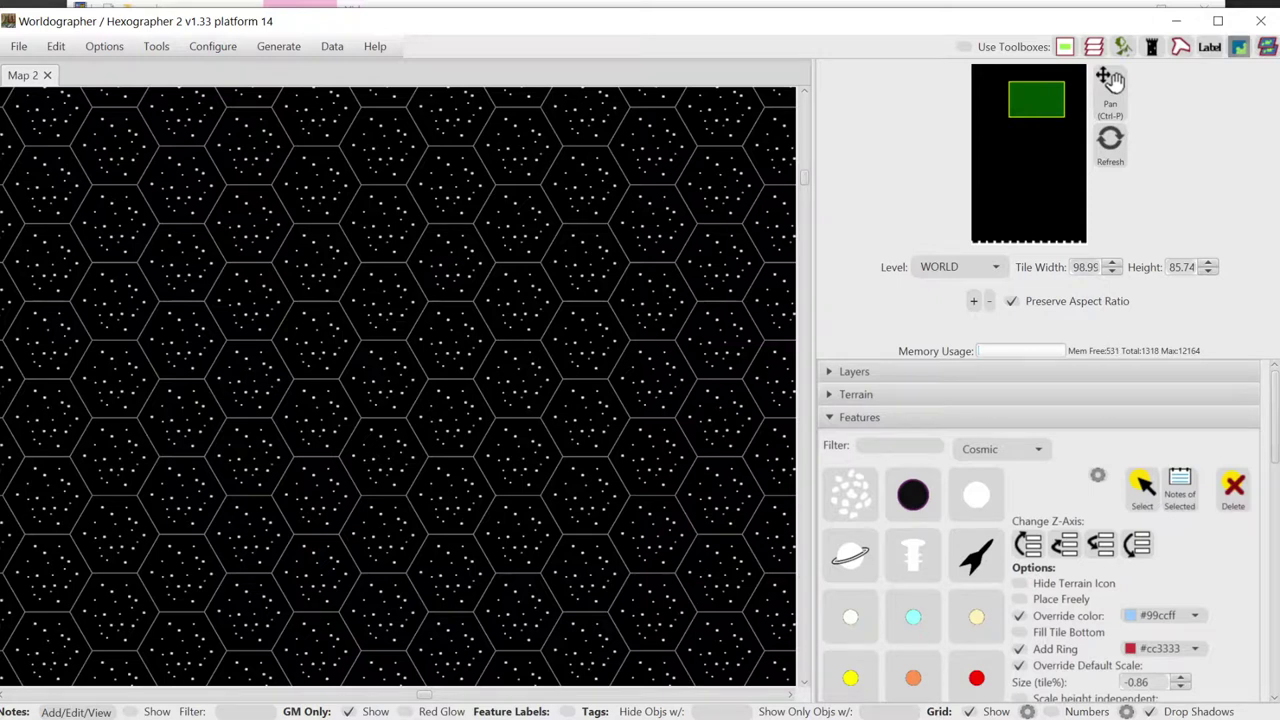
# Select the Cosmic Star-A feature and bring up the Options preferences menu.
pyautogui.click(860, 617)
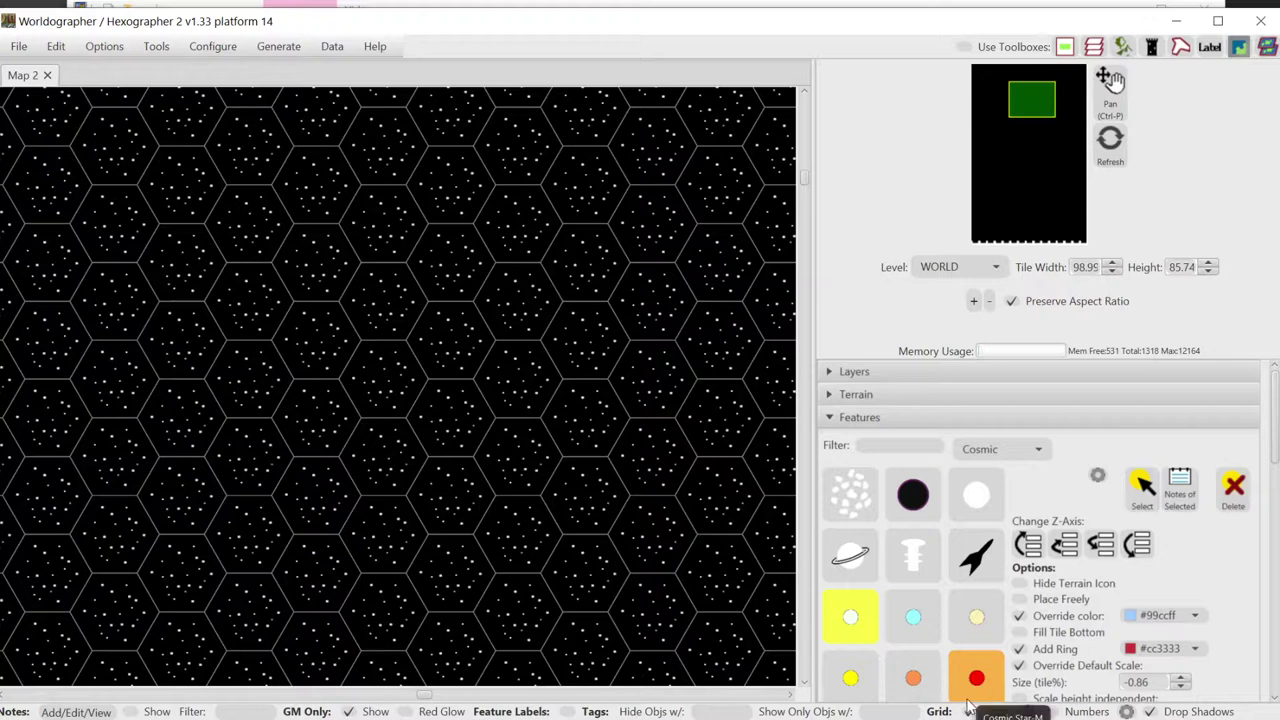
pyautogui.click(855, 621)
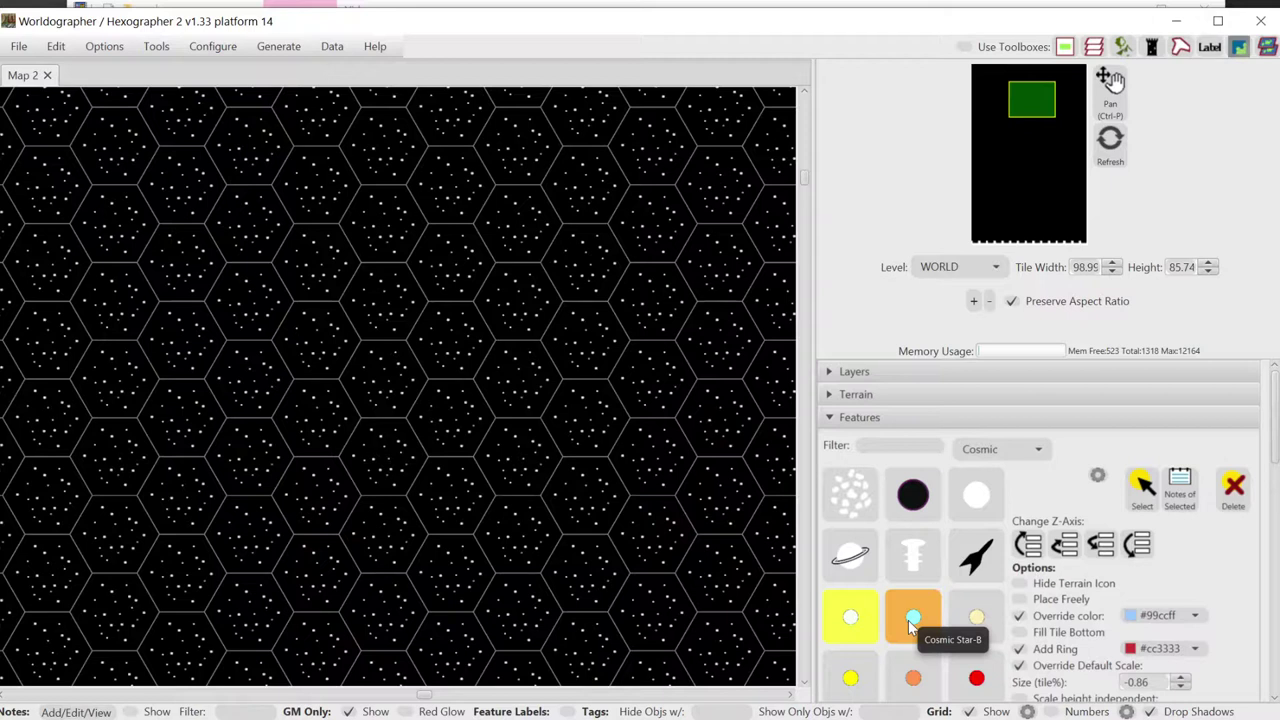
pyautogui.click(116, 46)
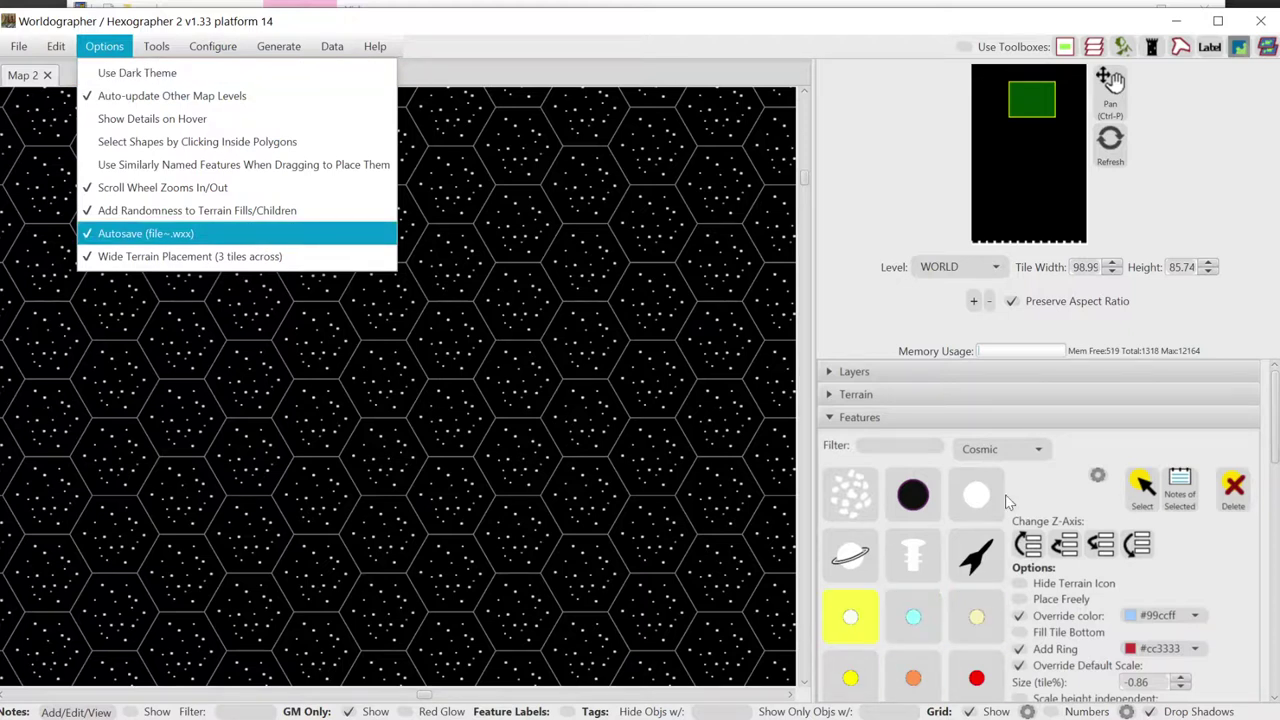
# Close Options and, after trying the cyan star, settle on the first star feature.
pyautogui.click(1038, 490)
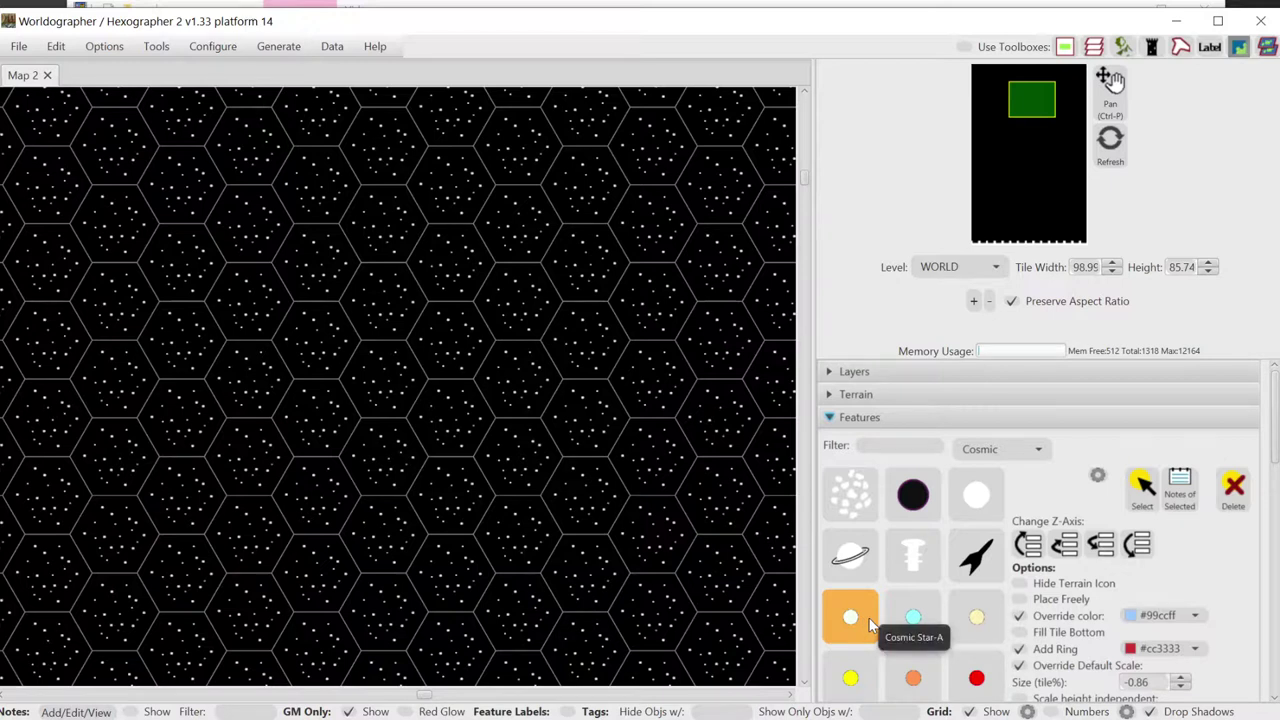
pyautogui.click(910, 622)
pyautogui.click(864, 617)
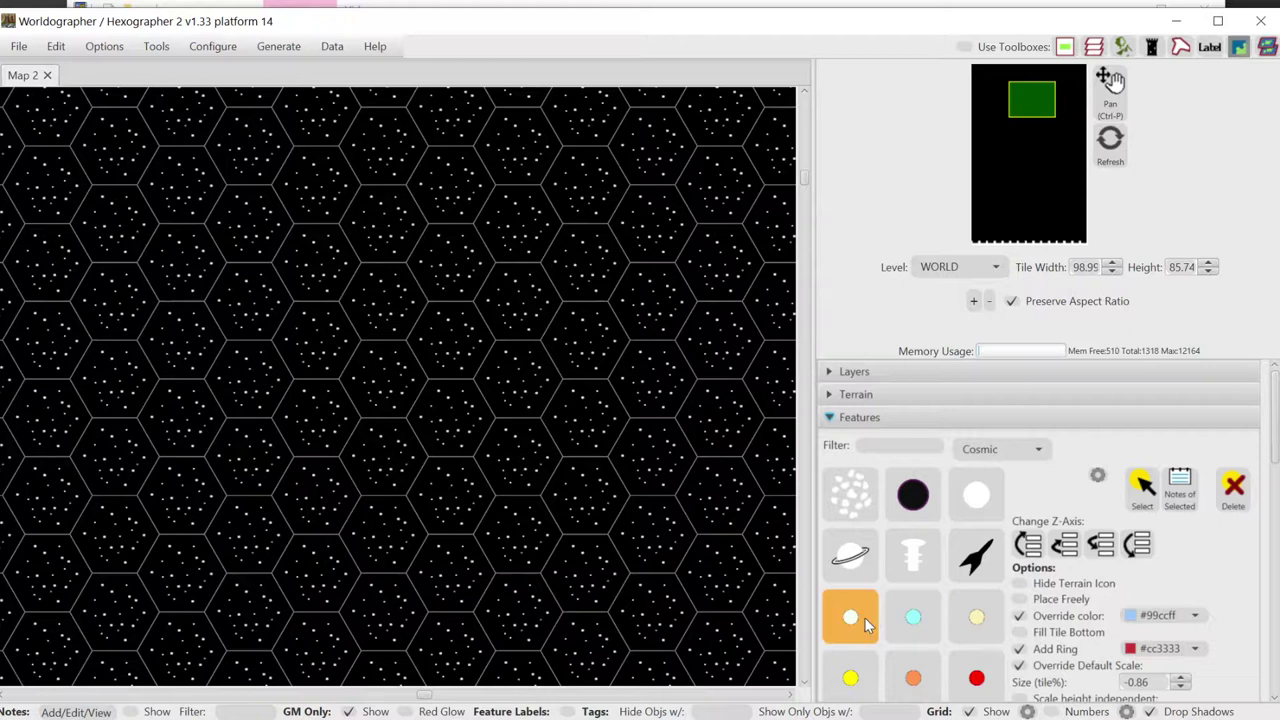
pyautogui.click(913, 622)
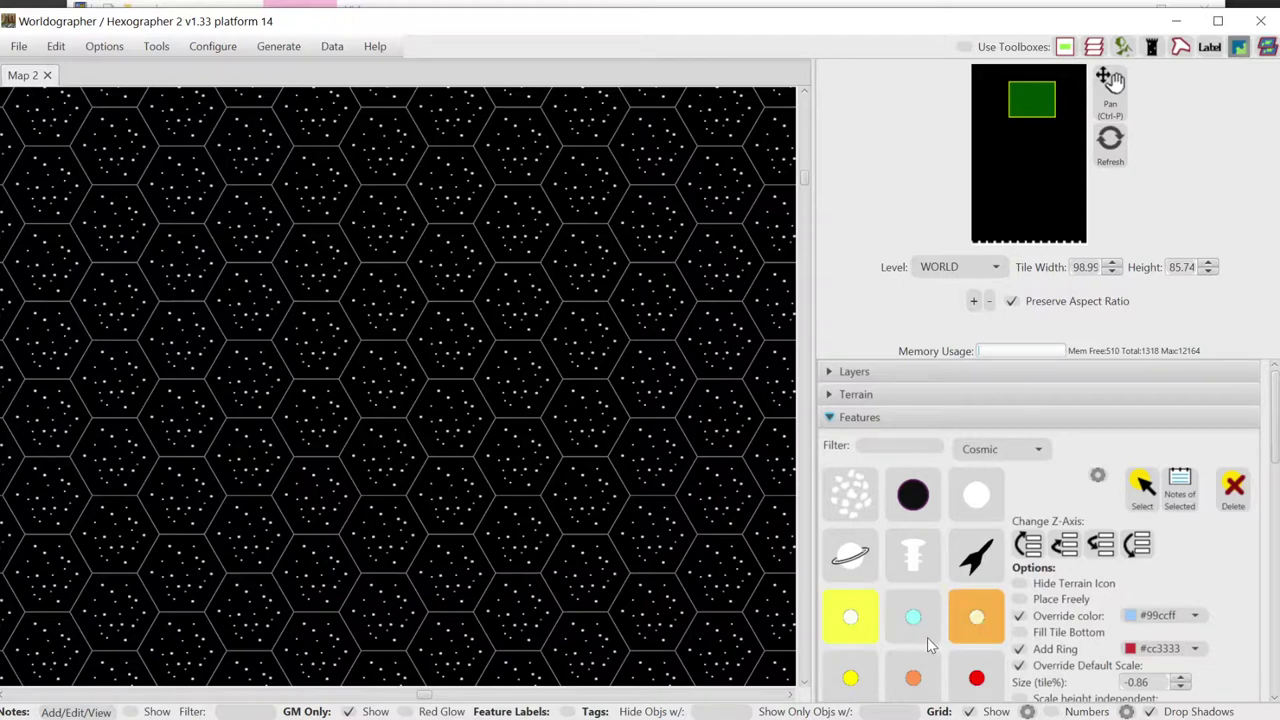
pyautogui.click(848, 617)
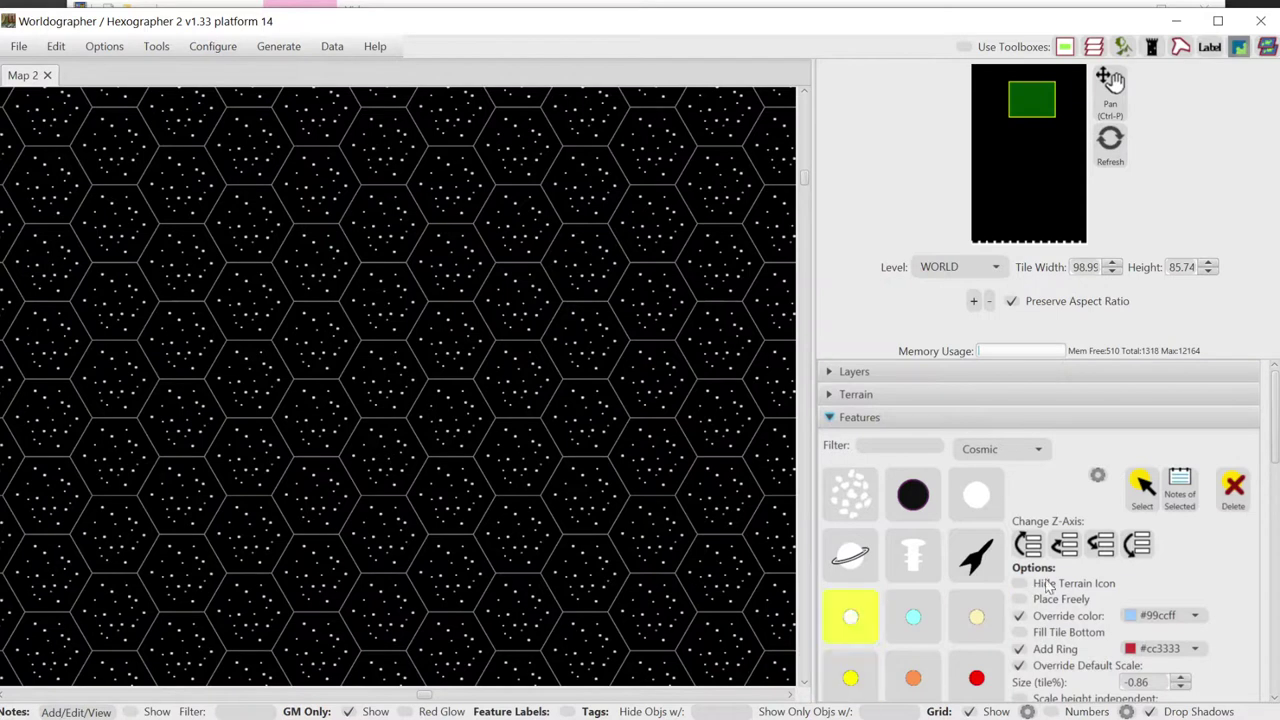
# Place the light-blue, red-ringed star left of centre and remove a stray white star.
pyautogui.click(903, 613)
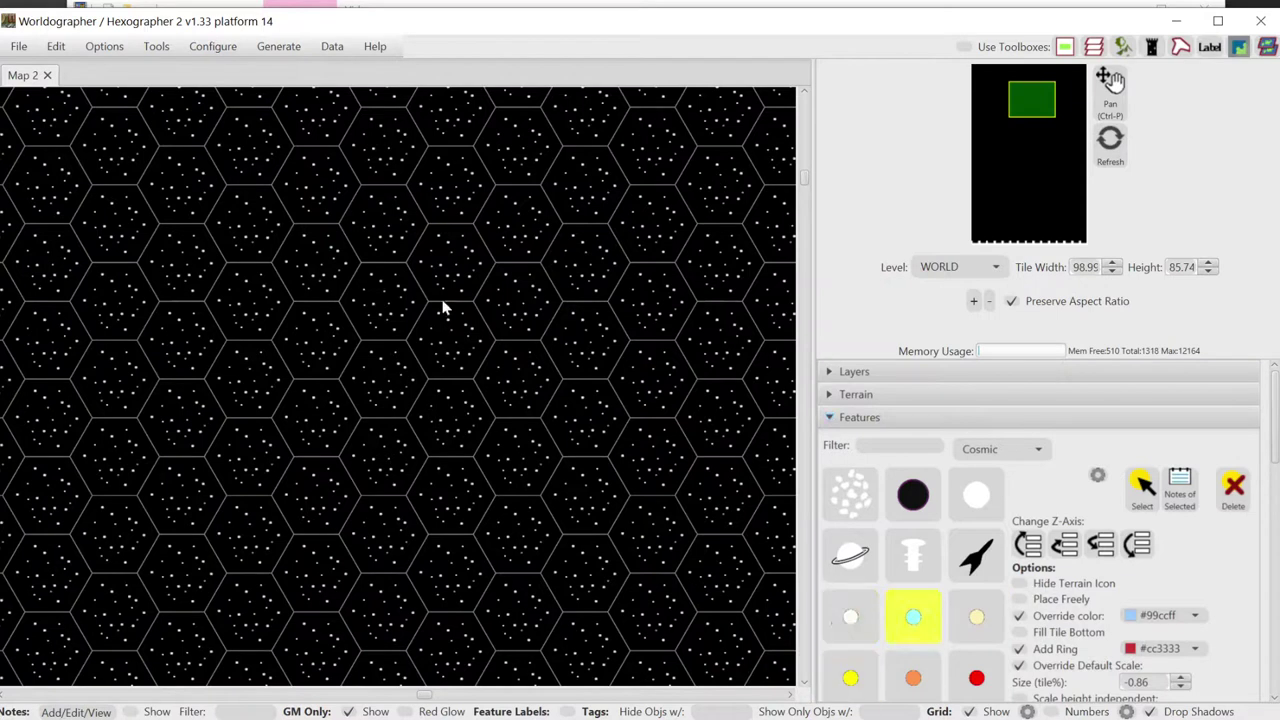
pyautogui.click(387, 300)
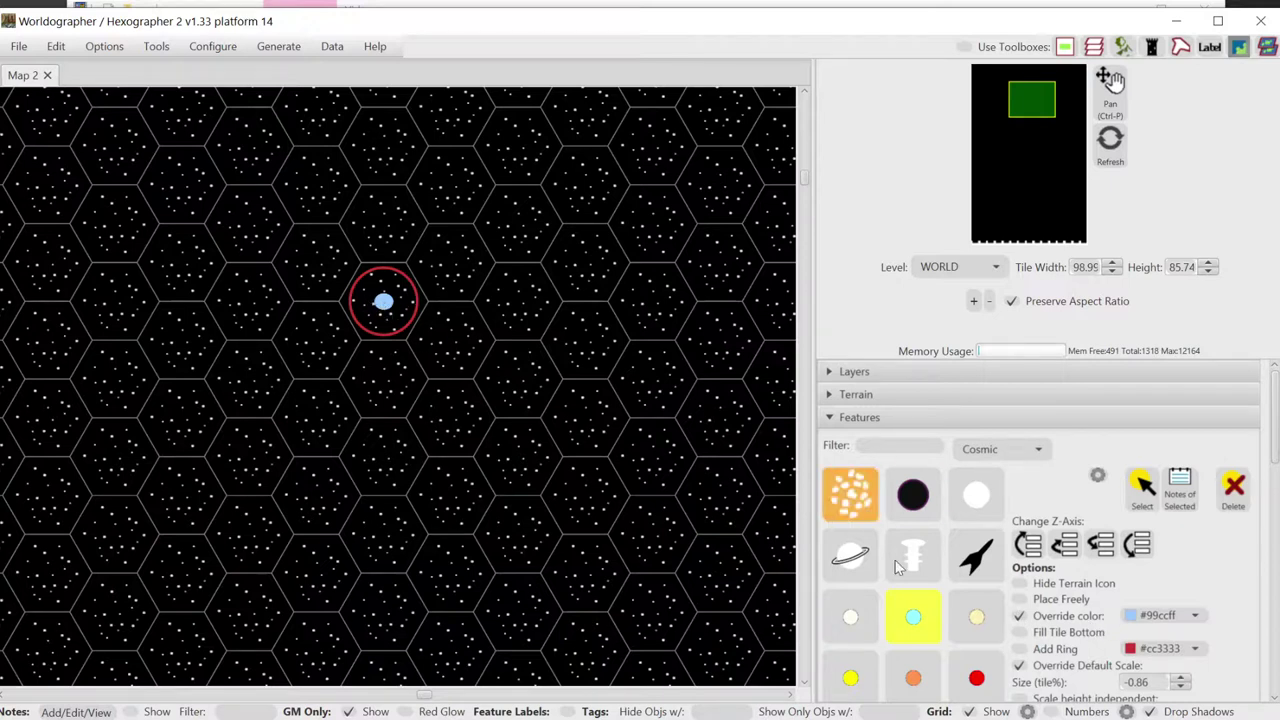
pyautogui.click(855, 636)
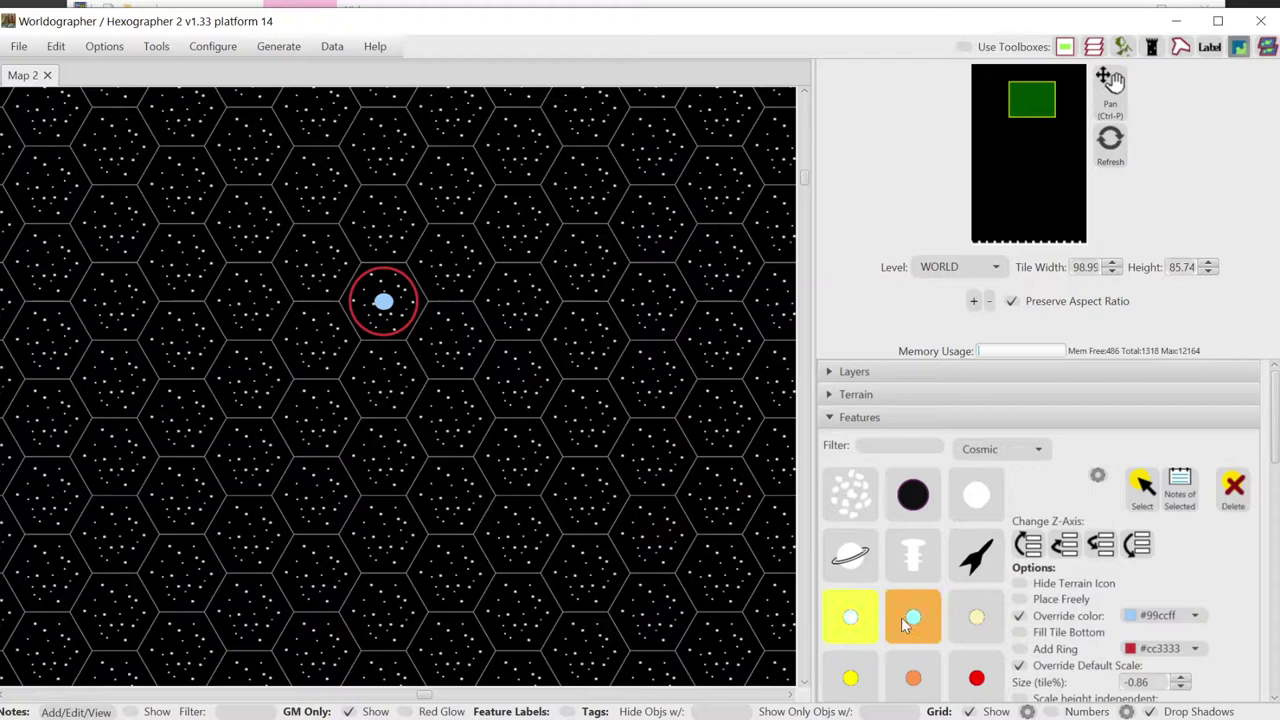
pyautogui.click(515, 309)
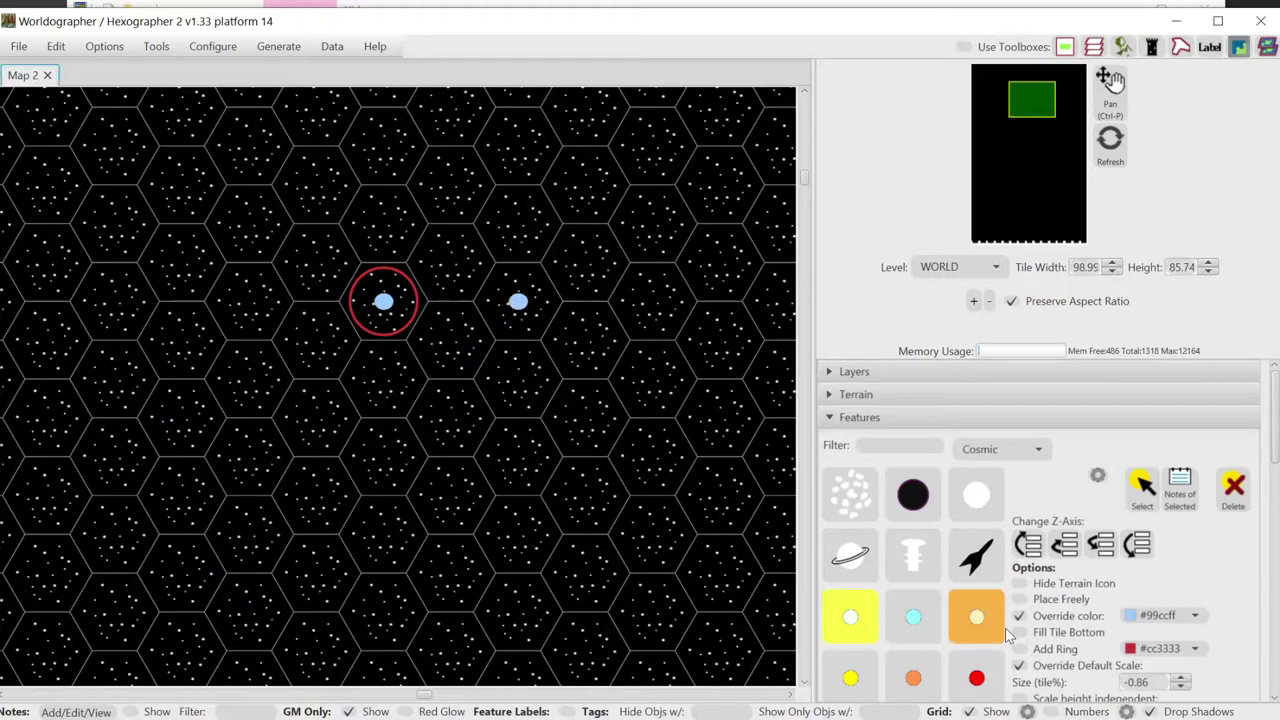
pyautogui.click(1110, 548)
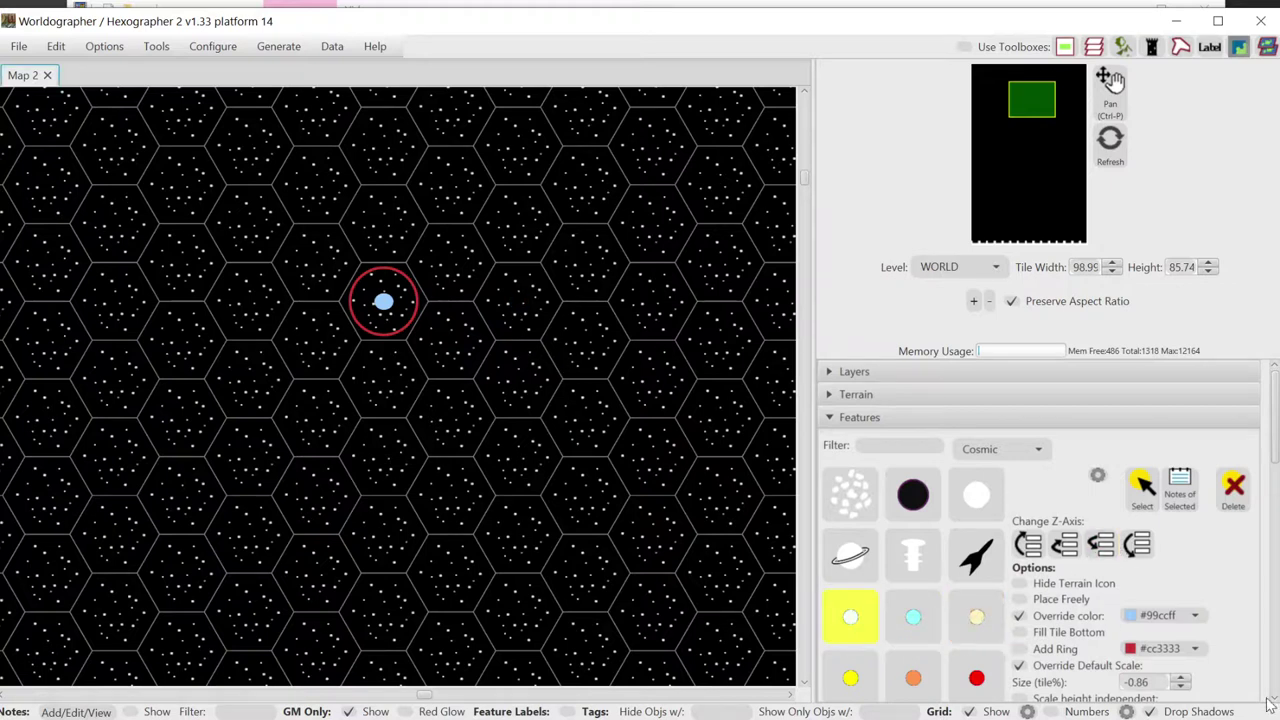
# Turn off Override color and place two white stars to the upper and lower right.
pyautogui.click(1020, 617)
pyautogui.click(585, 263)
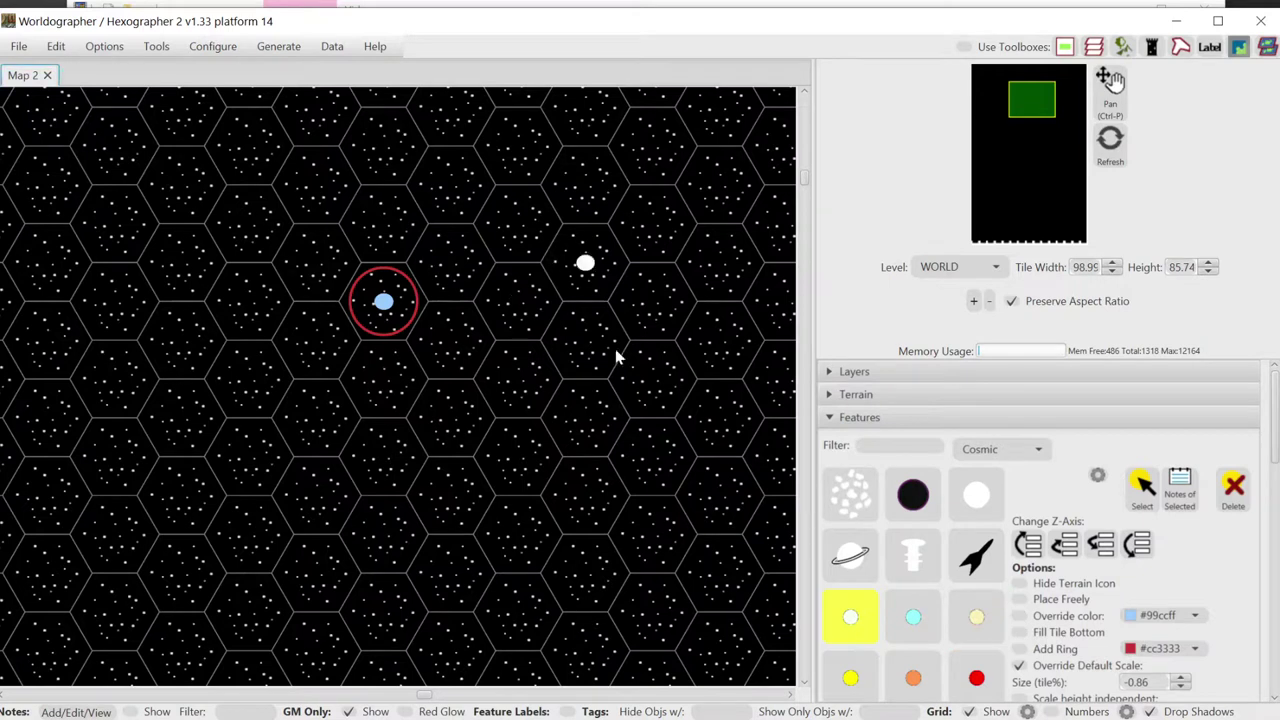
pyautogui.click(590, 436)
# Place three light-blue planets, then undo them and all earlier stars with Ctrl+Z.
pyautogui.click(1142, 617)
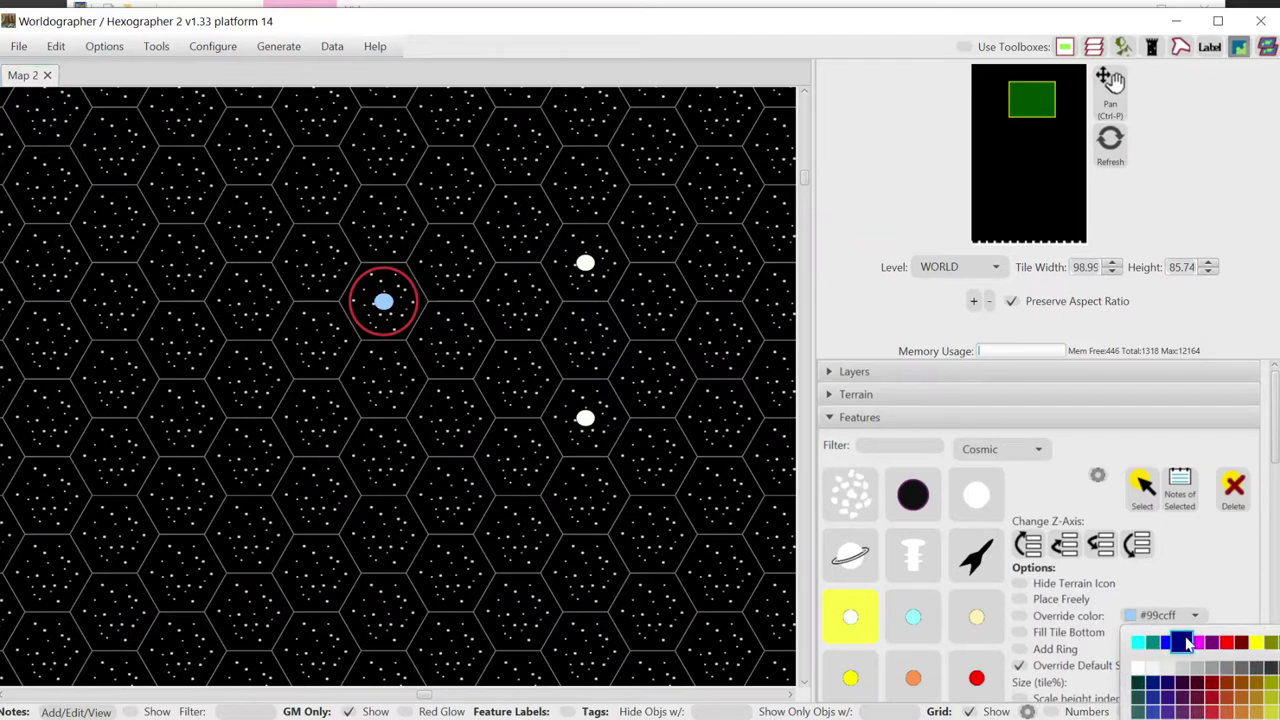
pyautogui.click(1195, 570)
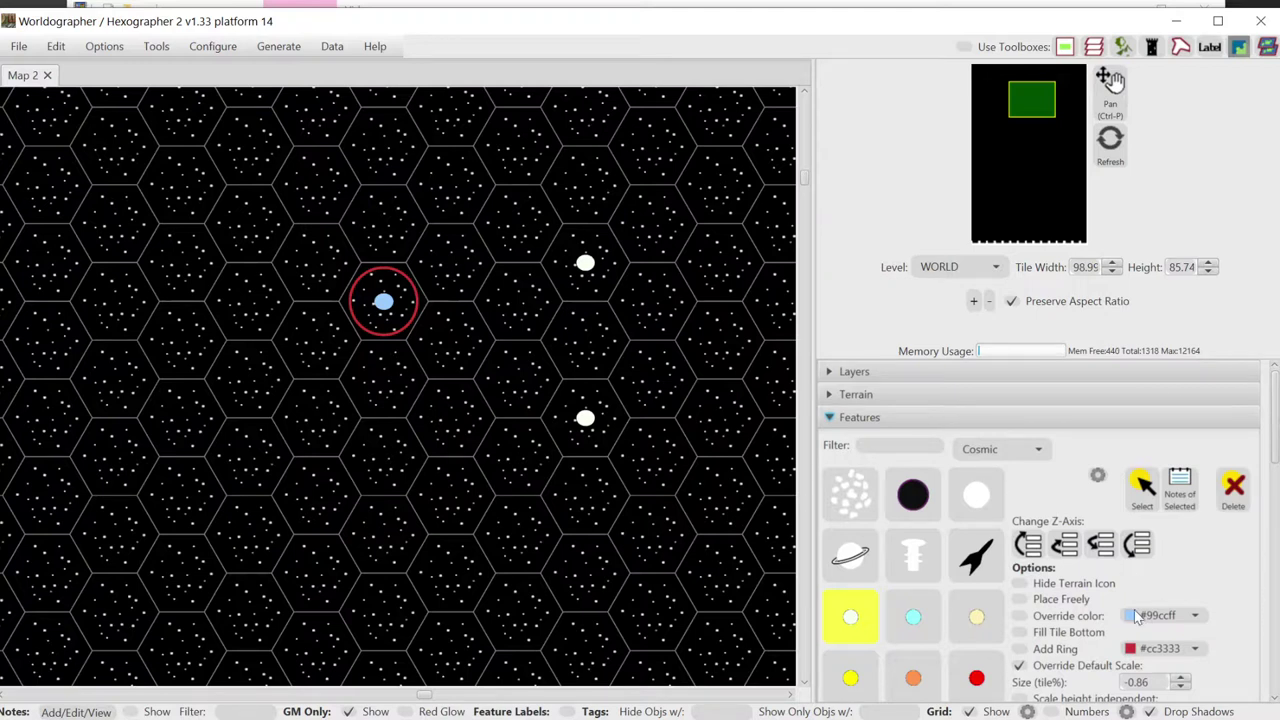
pyautogui.scroll(-1, 1182, 578)
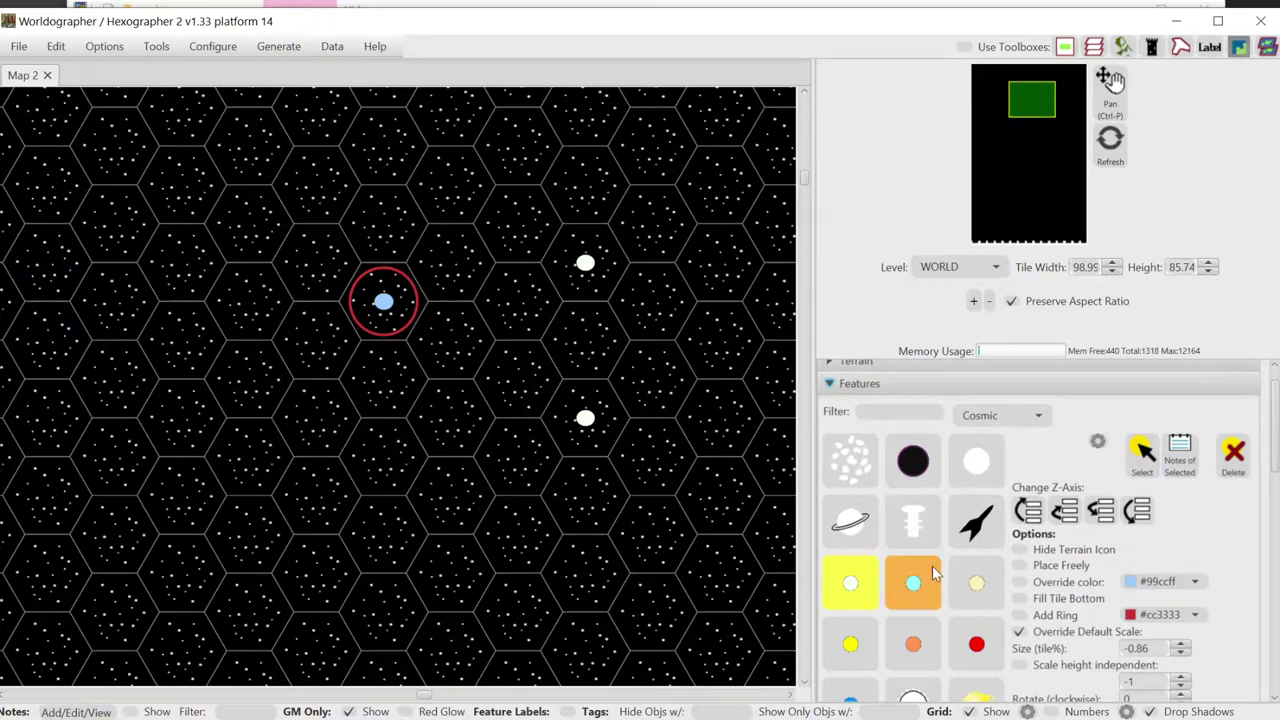
pyautogui.click(905, 590)
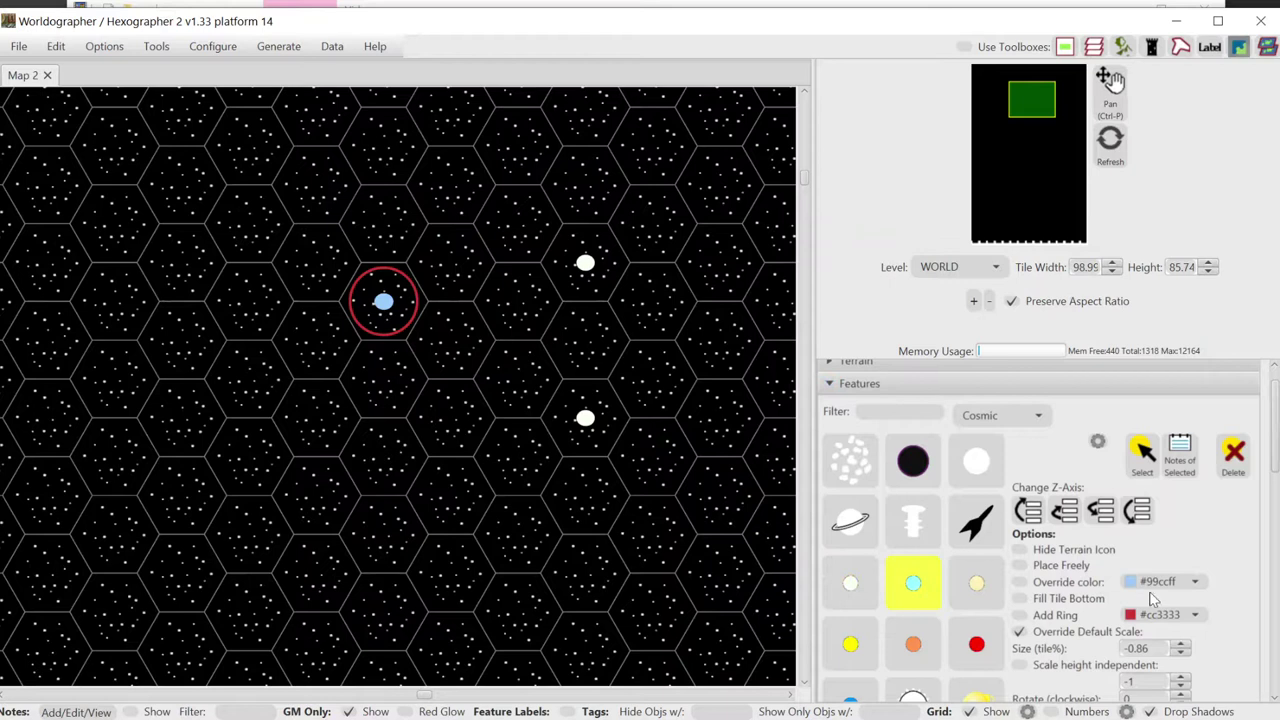
pyautogui.click(1035, 582)
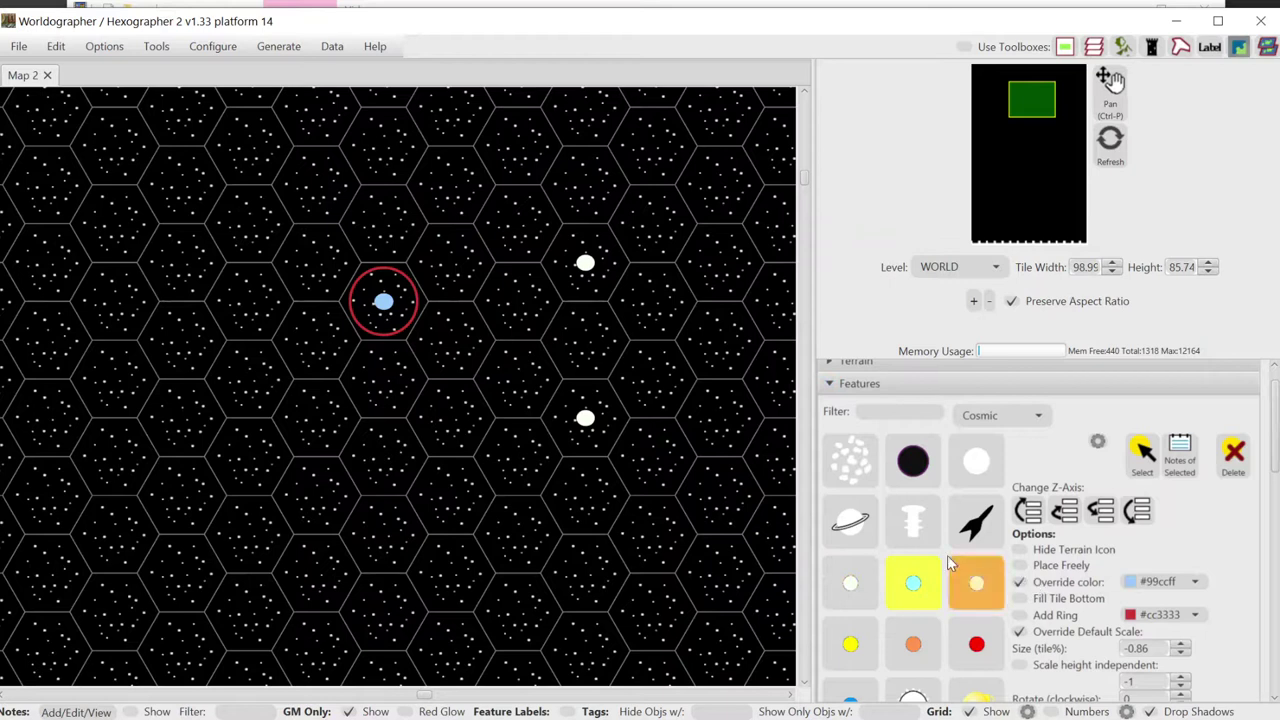
pyautogui.click(204, 525)
pyautogui.click(703, 578)
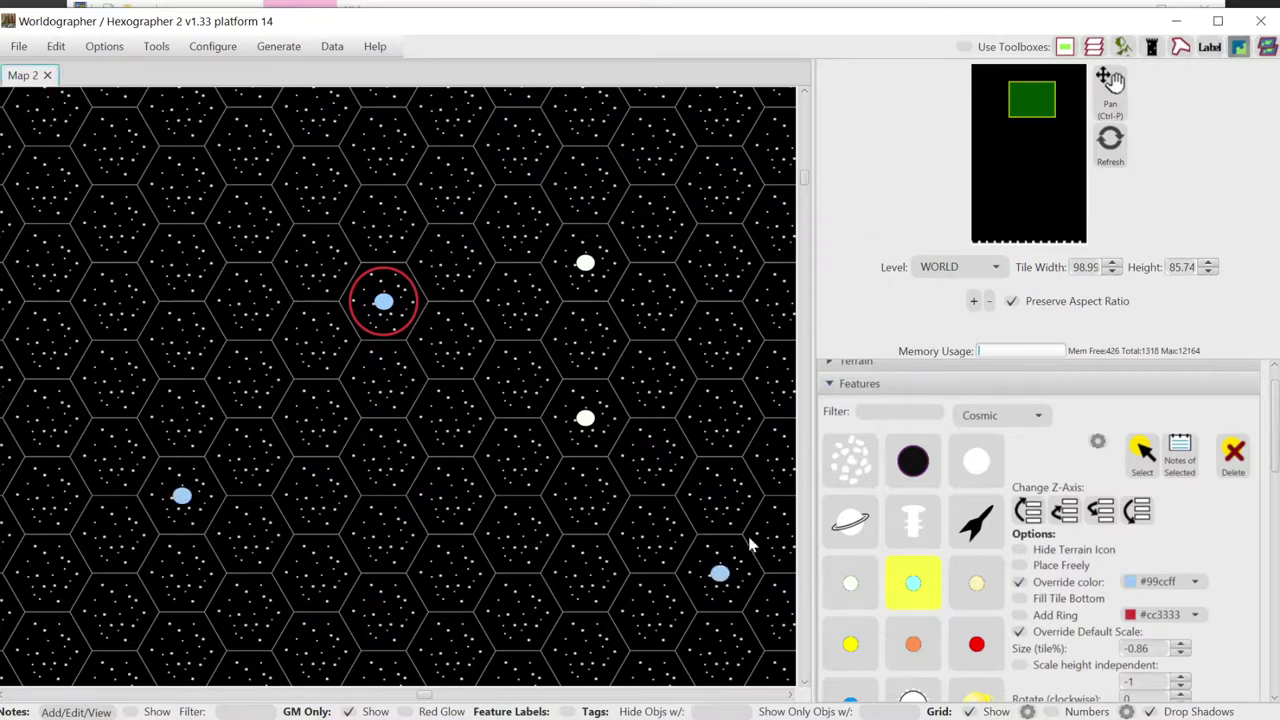
pyautogui.click(391, 165)
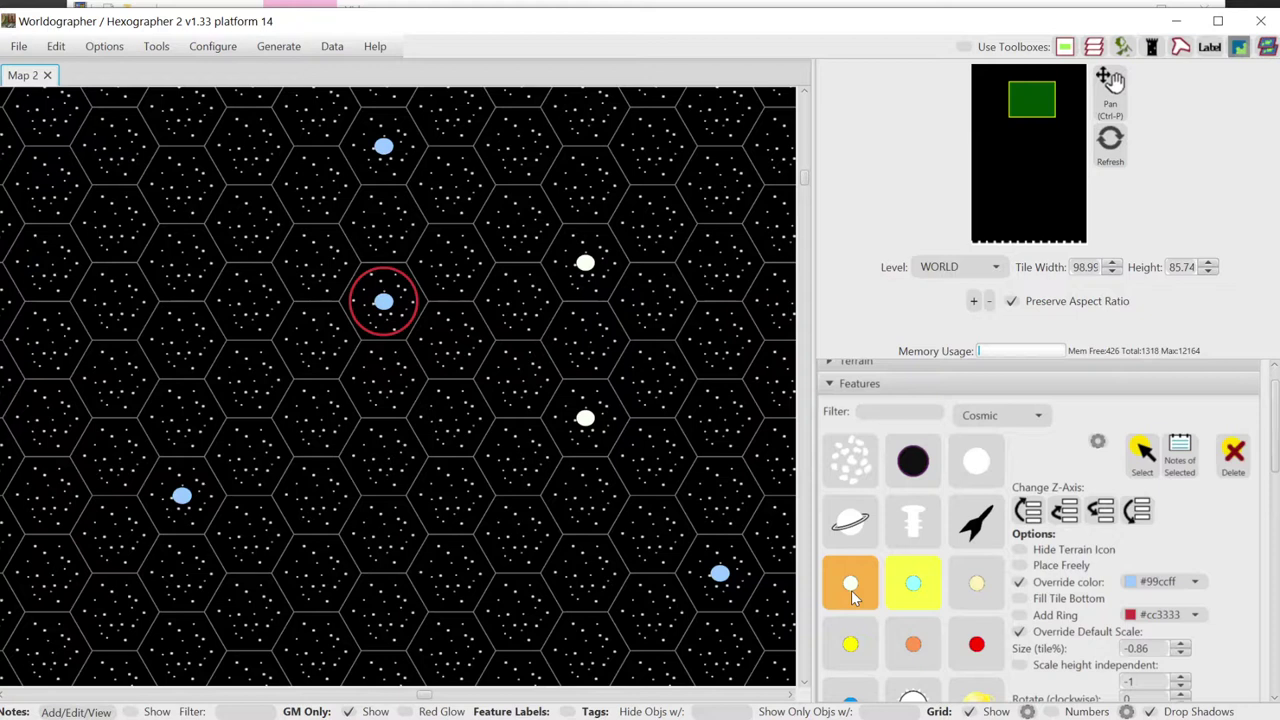
pyautogui.hotkey('ctrl', 'z')
pyautogui.hotkey('ctrl', 'z')
pyautogui.hotkey('ctrl', 'z')
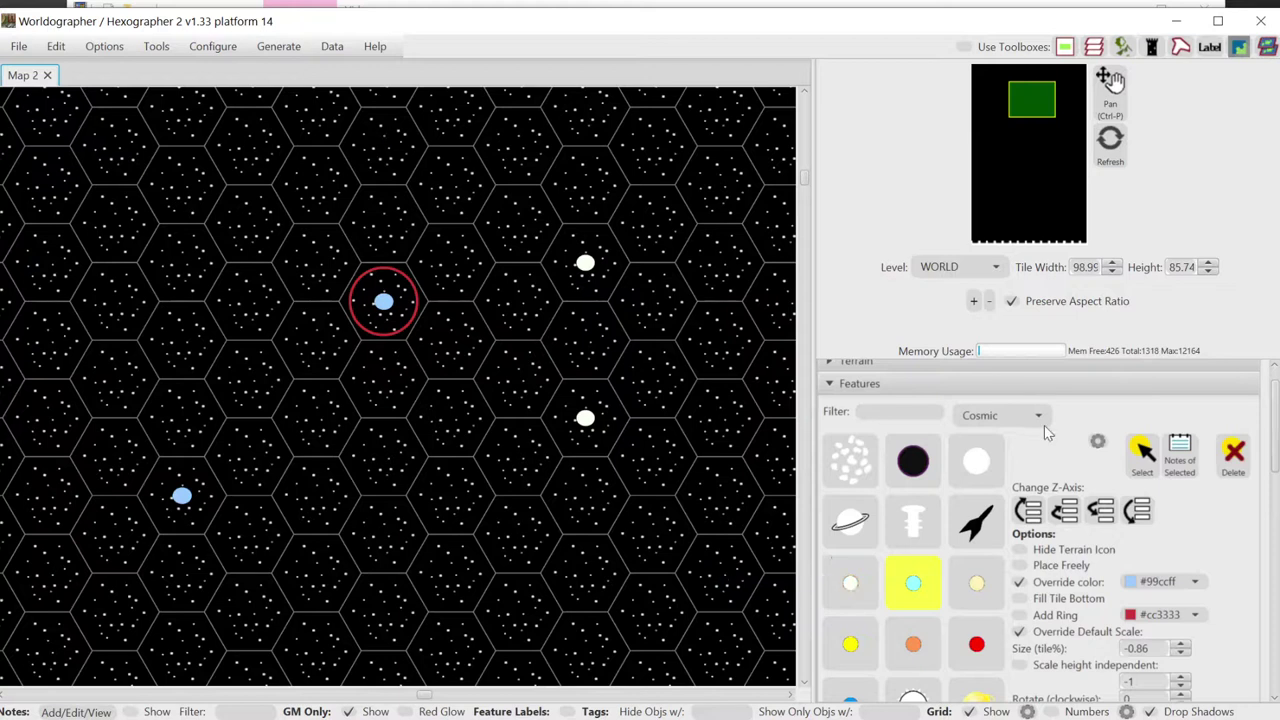
pyautogui.hotkey('ctrl', 'z')
pyautogui.hotkey('ctrl', 'z')
pyautogui.hotkey('ctrl', 'z')
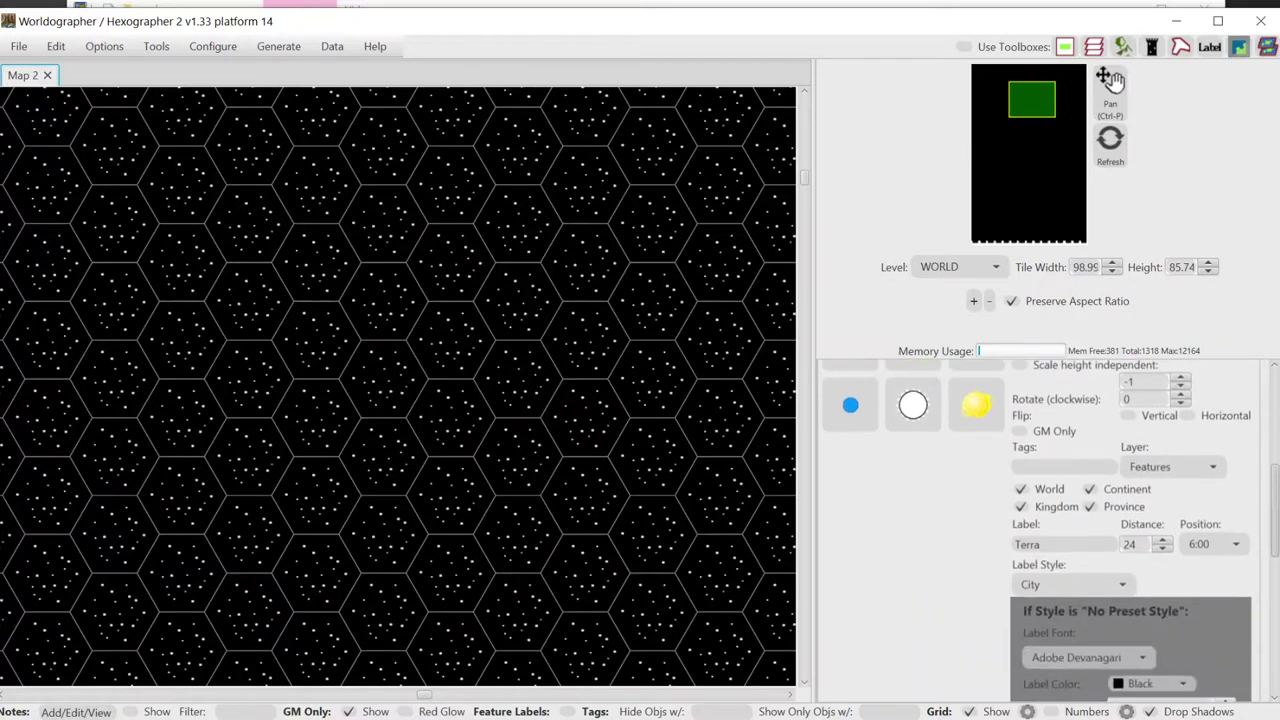
# Turn on Feature Labels in the bottom status bar.
pyautogui.scroll(-1, 1062, 528)
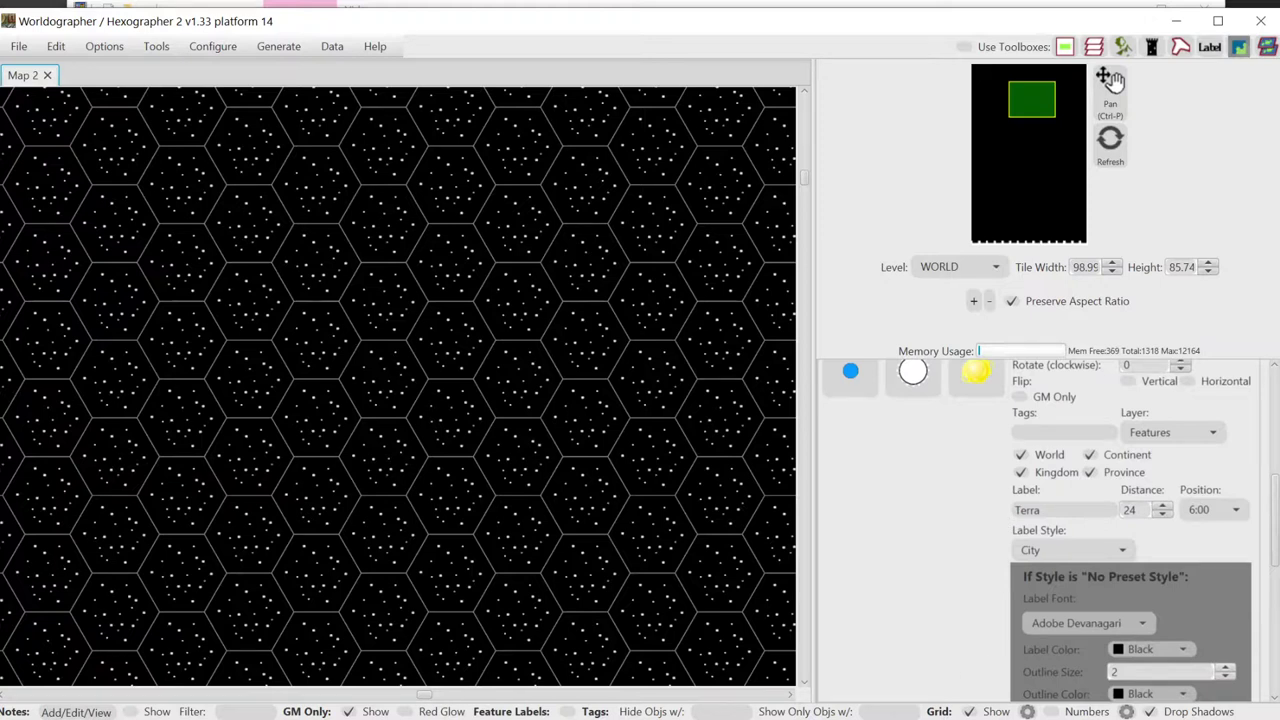
pyautogui.click(566, 711)
pyautogui.moveTo(1277, 530); pyautogui.dragTo(1277, 650)
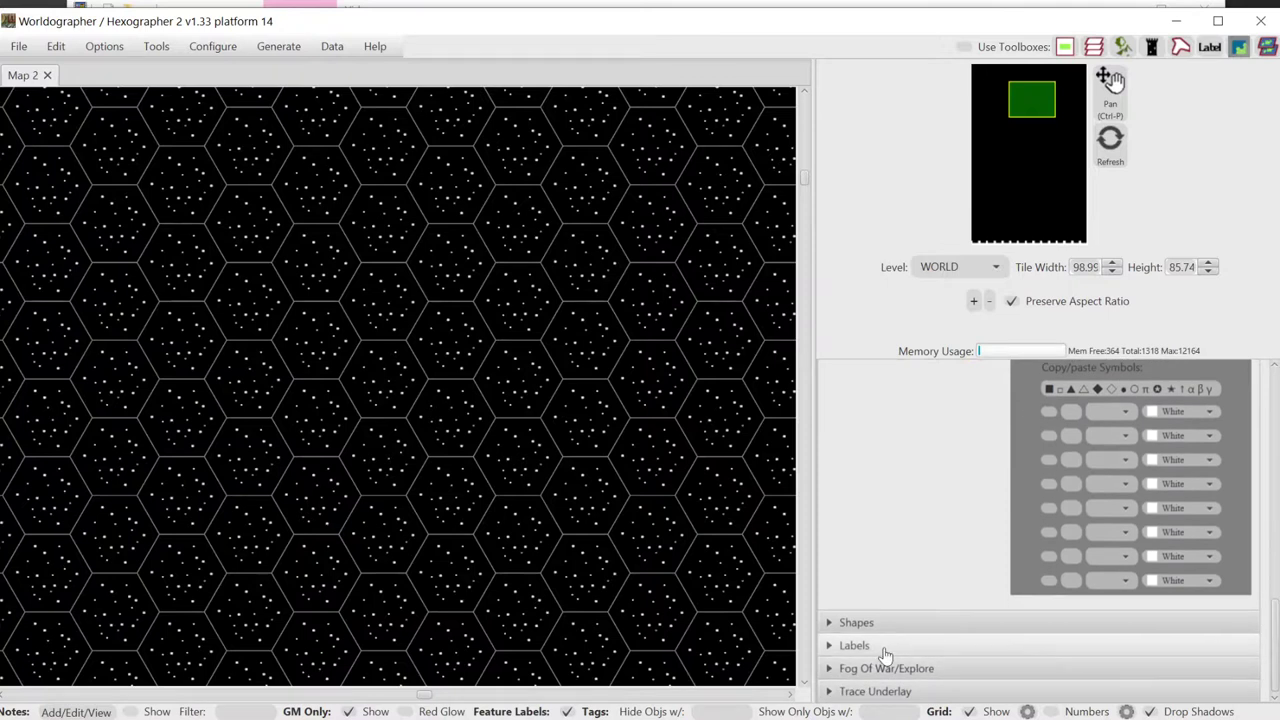
pyautogui.click(886, 648)
pyautogui.click(1026, 522)
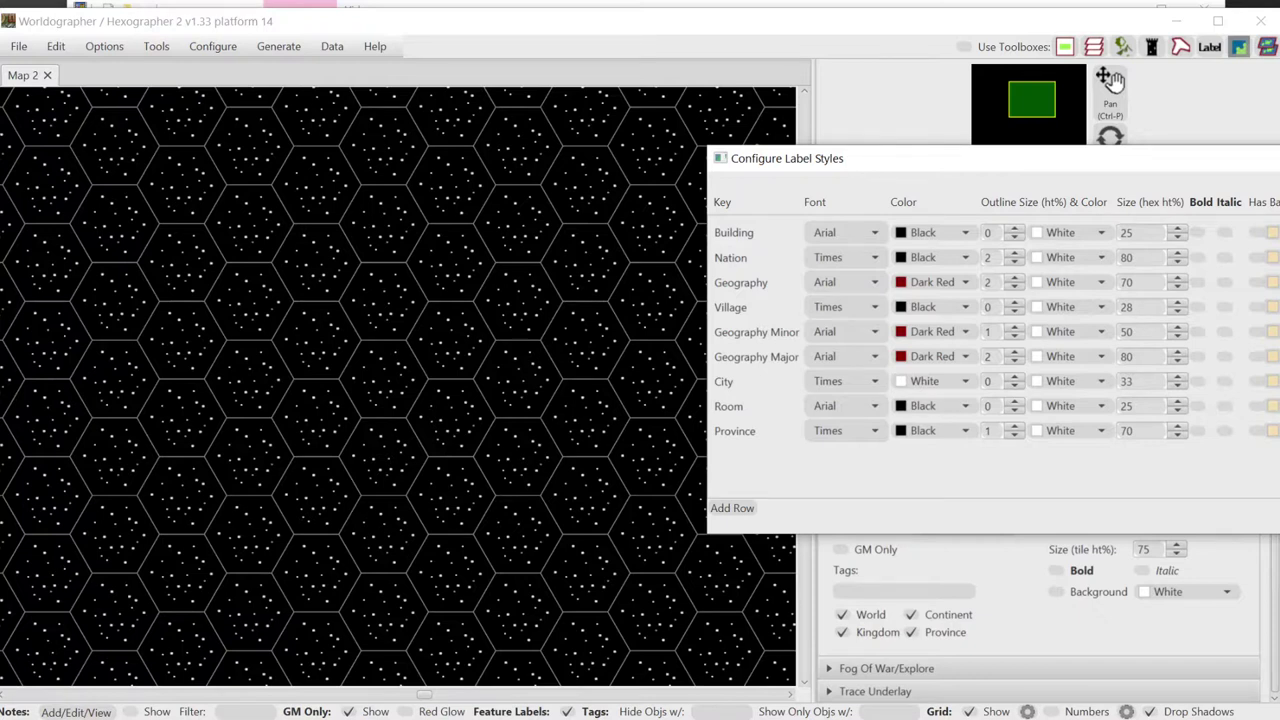
pyautogui.click(1110, 80)
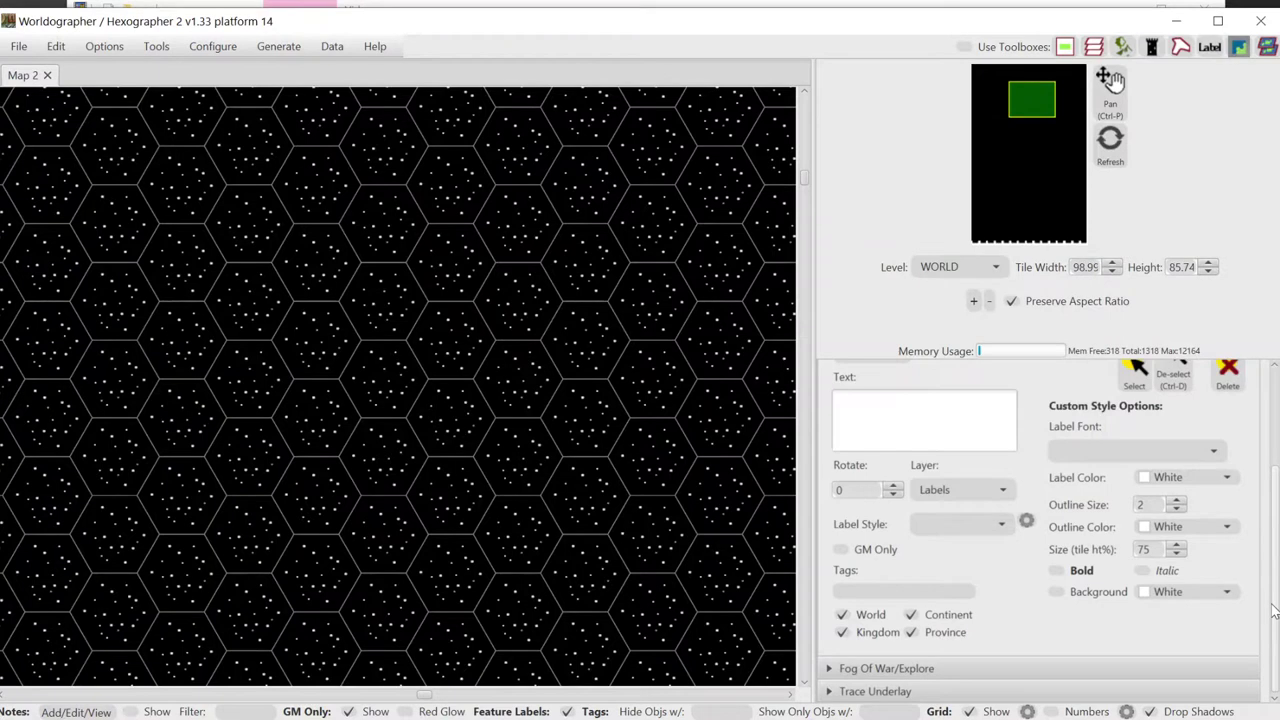
pyautogui.click(955, 418)
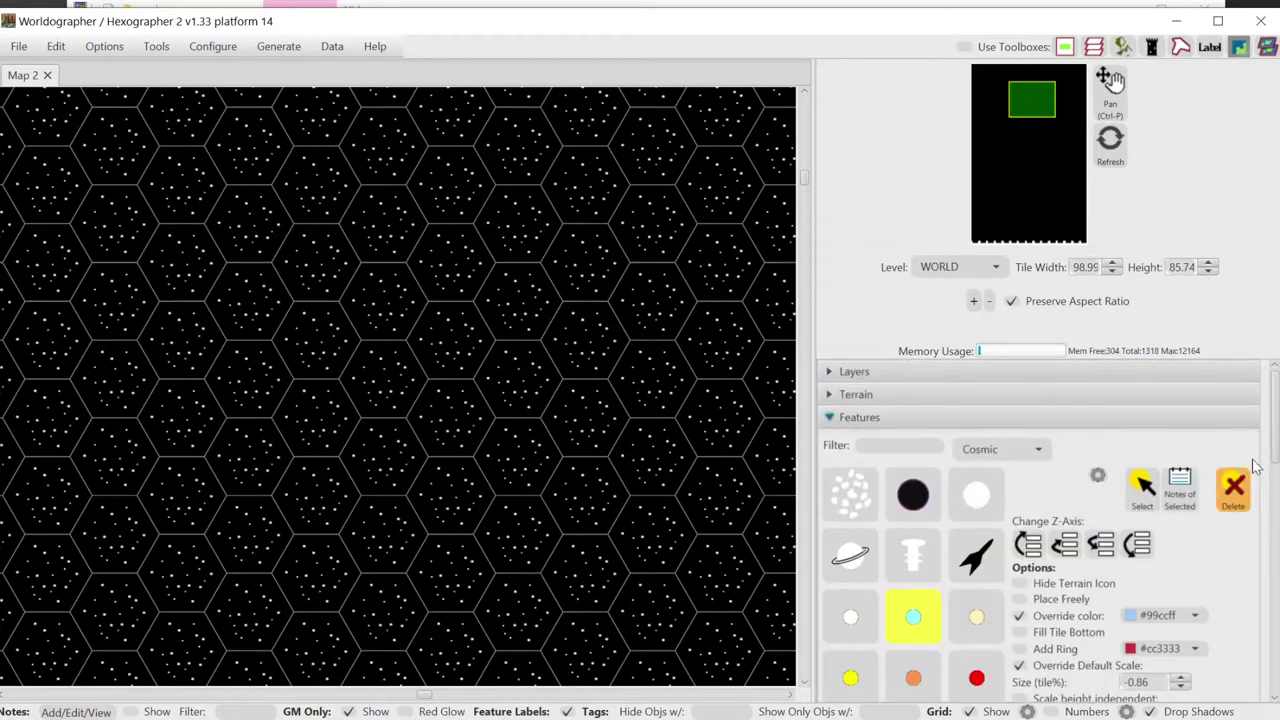
pyautogui.moveTo(1274, 445); pyautogui.dragTo(1275, 647)
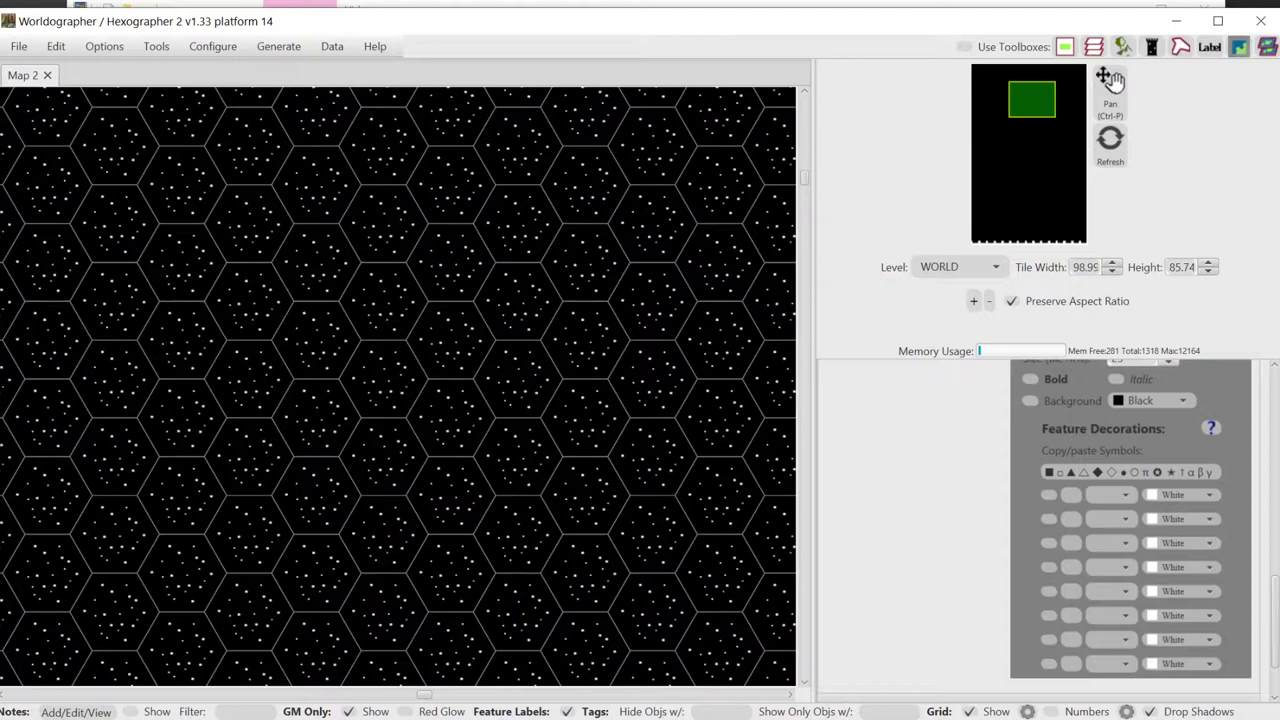
# Enable a ▲ decoration at 7:00 and add a C decoration with its position.
pyautogui.click(1047, 496)
pyautogui.doubleClick(1071, 472)
pyautogui.hotkey('ctrl', 'c')
pyautogui.click(1069, 495)
pyautogui.hotkey('ctrl', 'v')
pyautogui.click(1120, 497)
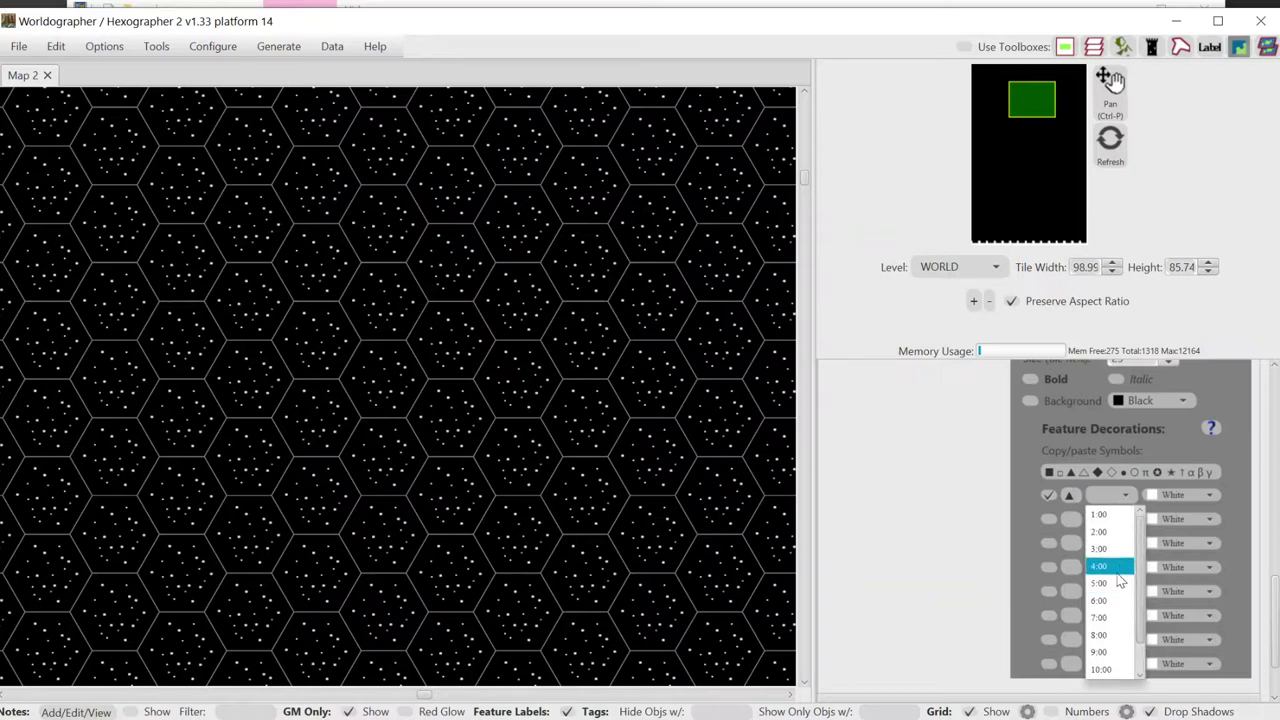
pyautogui.click(1138, 616)
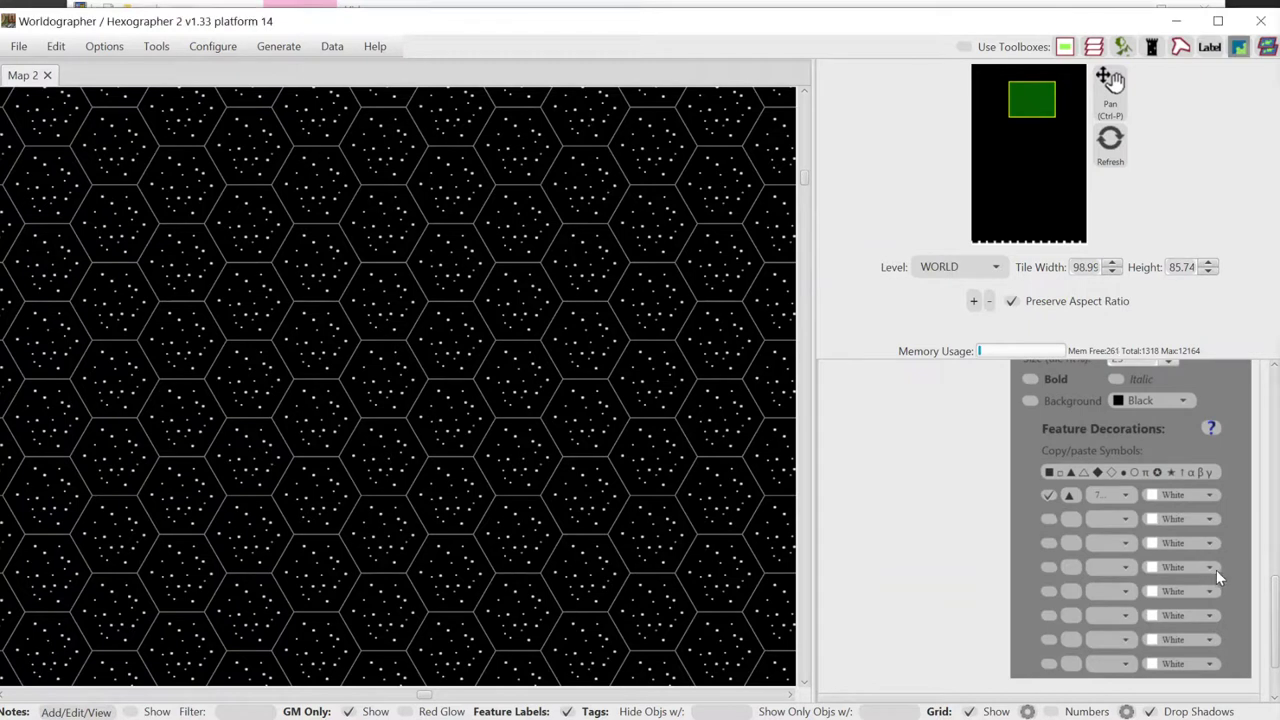
pyautogui.write('C')
pyautogui.click(1122, 522)
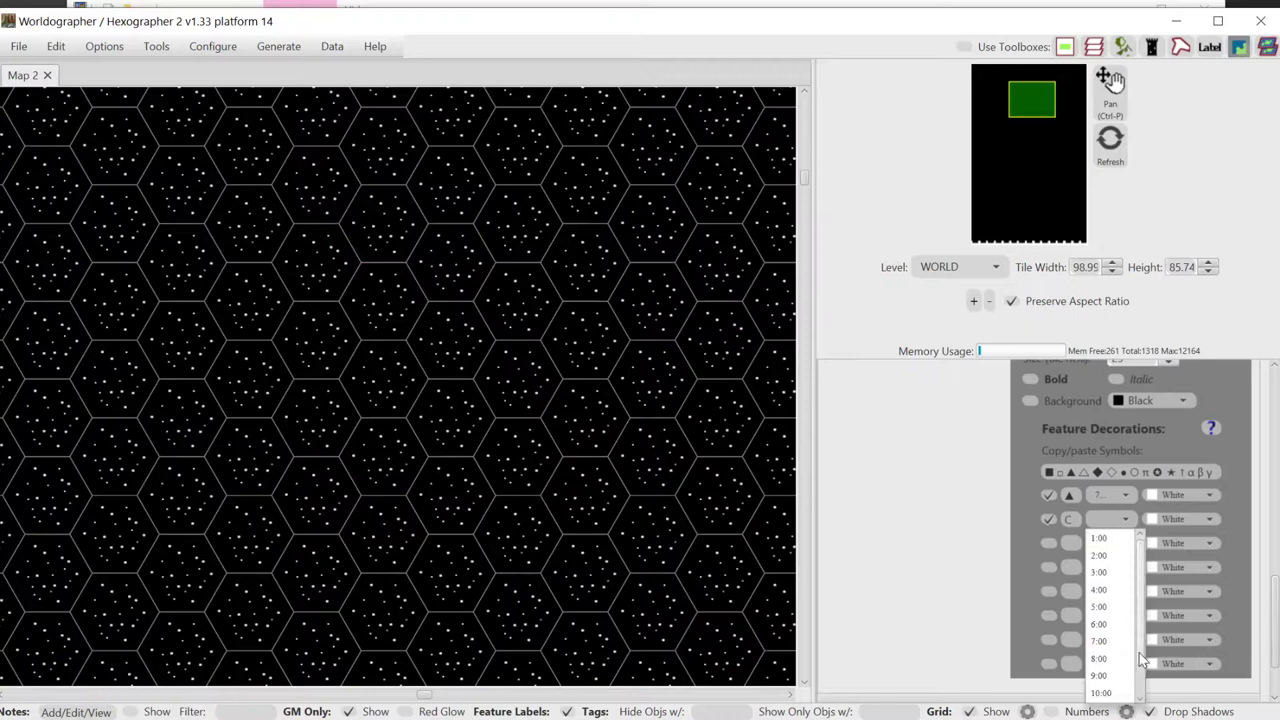
pyautogui.click(1118, 693)
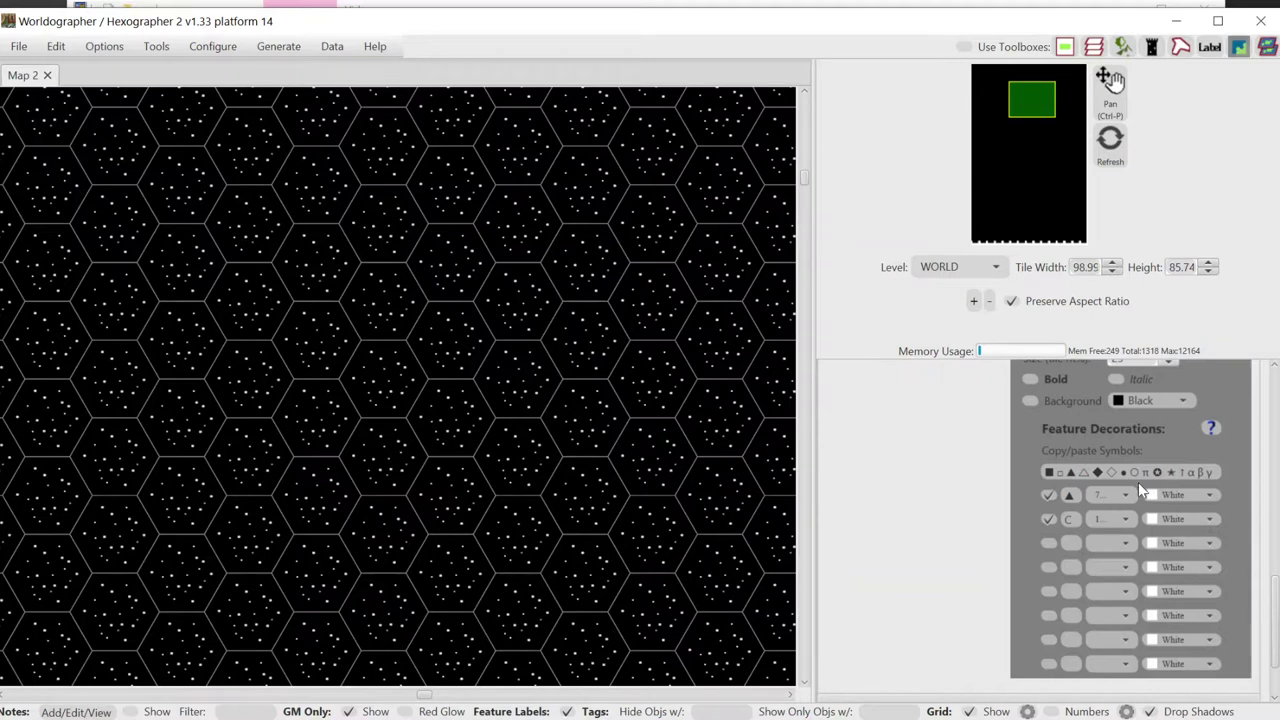
# Paste a ★ into the third decoration, enable it and choose its position.
pyautogui.hotkey('shift', 'Left')
pyautogui.hotkey('ctrl', 'c')
pyautogui.click(1068, 544)
pyautogui.hotkey('ctrl', 'v')
pyautogui.click(1049, 545)
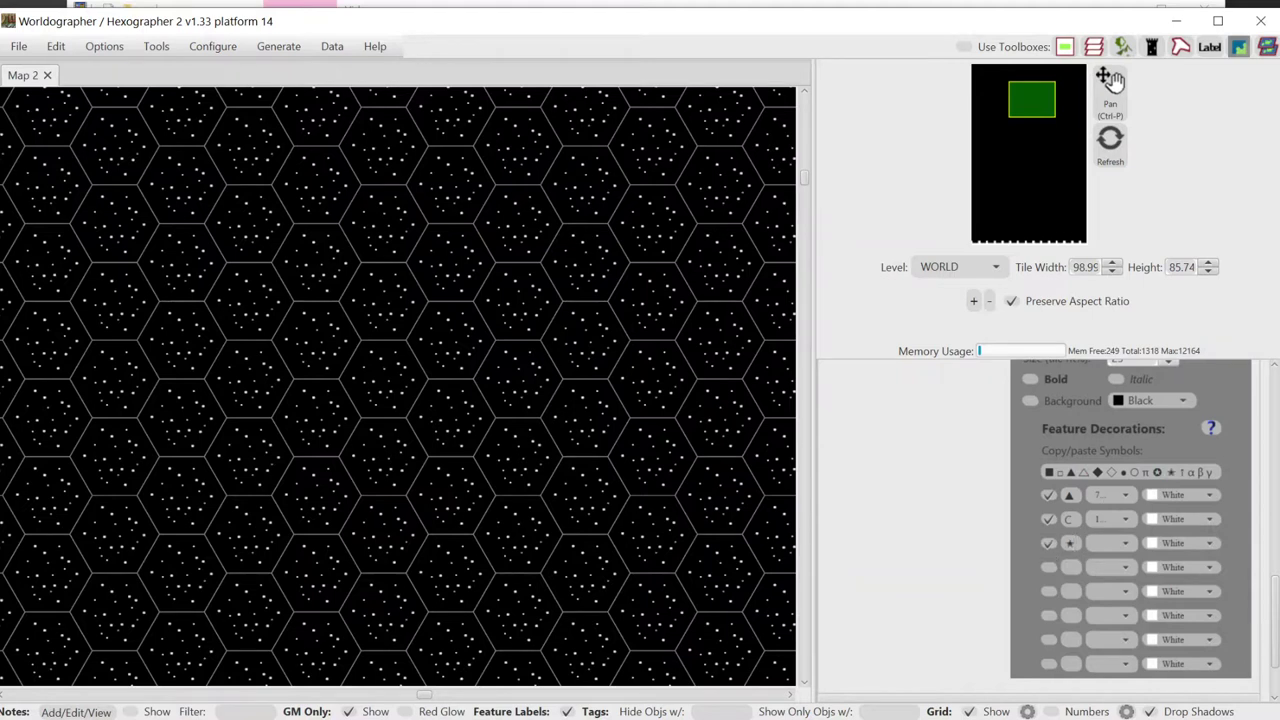
pyautogui.click(1101, 544)
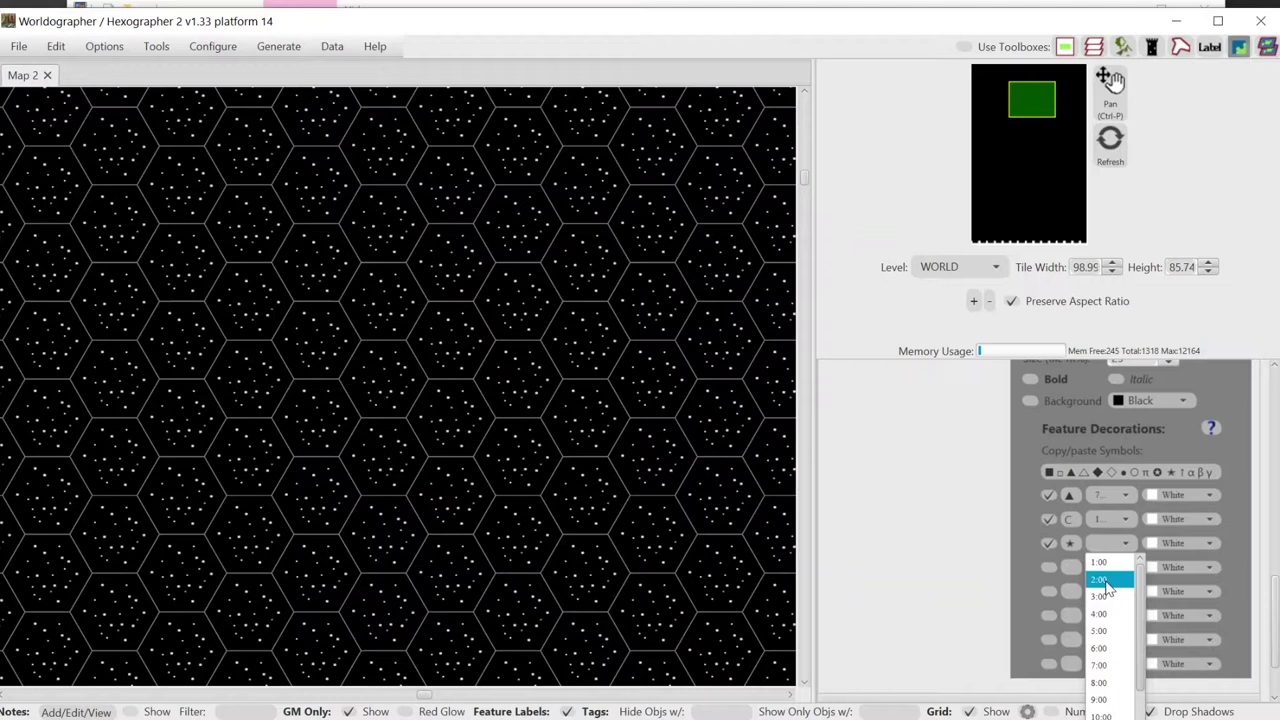
pyautogui.click(1100, 712)
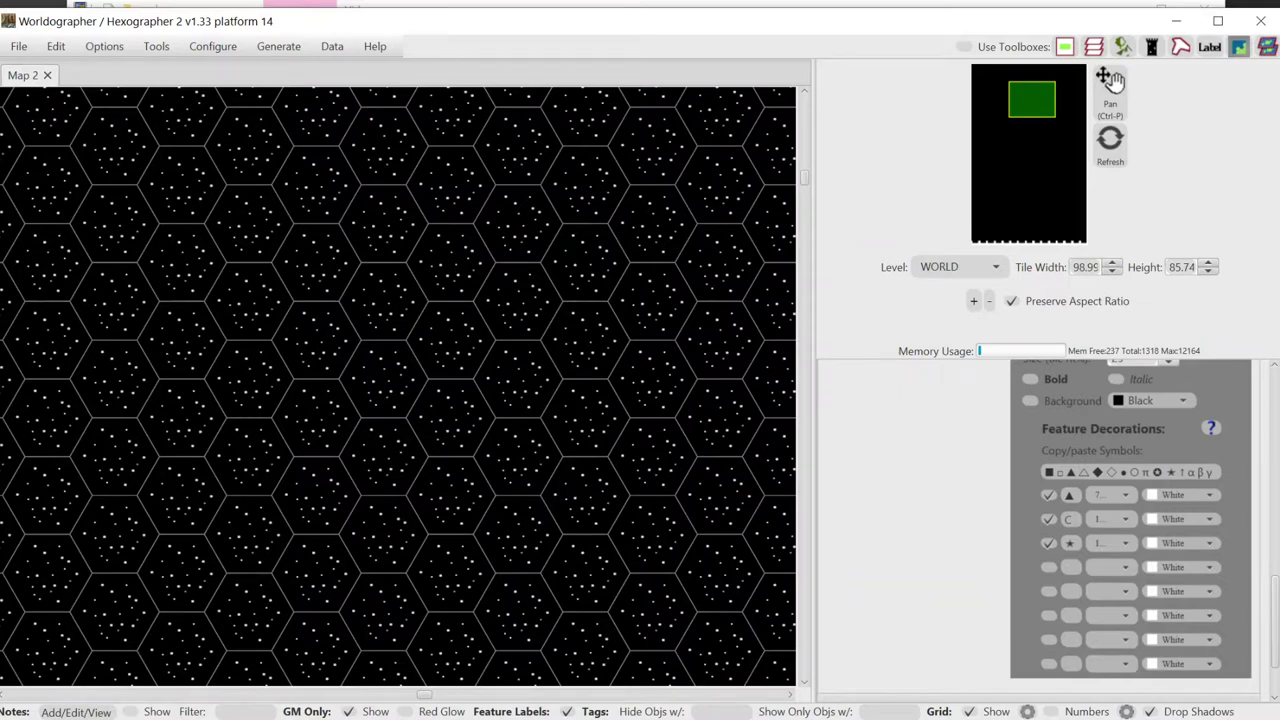
# Place the decorated Terra system, then select it and raise its label distance to 34.
pyautogui.click(303, 240)
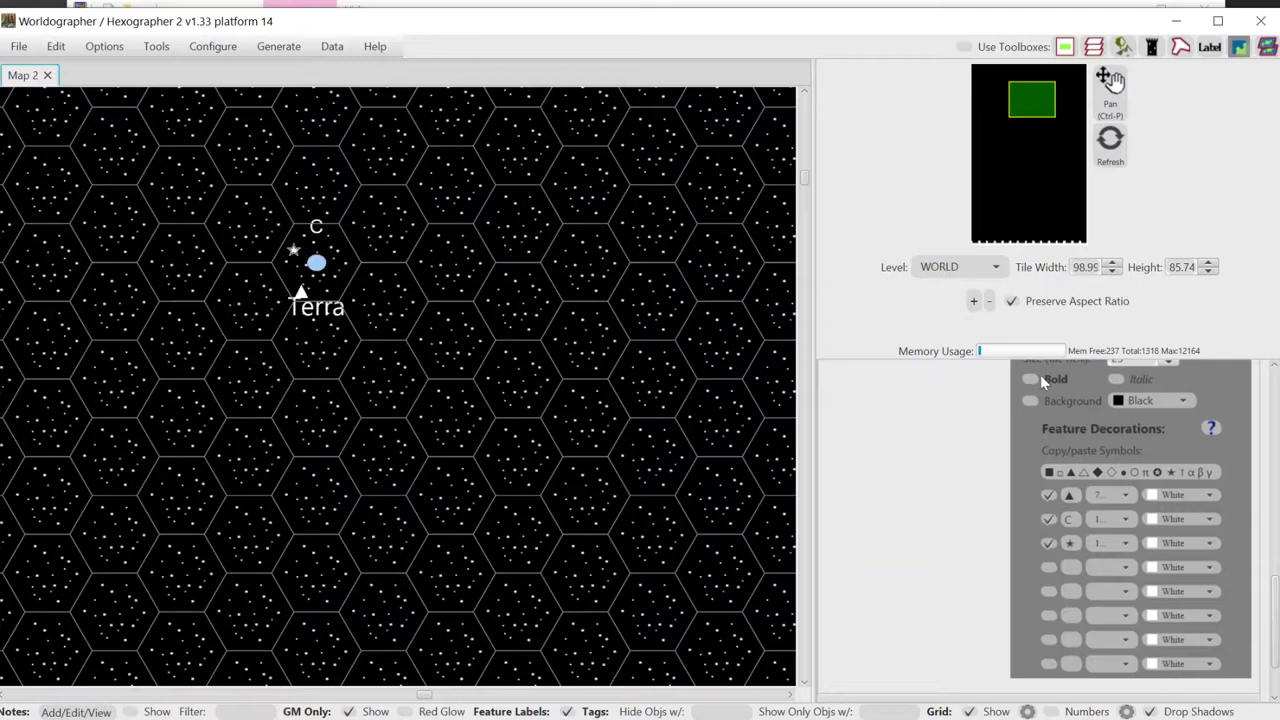
pyautogui.moveTo(1276, 590); pyautogui.dragTo(1277, 405)
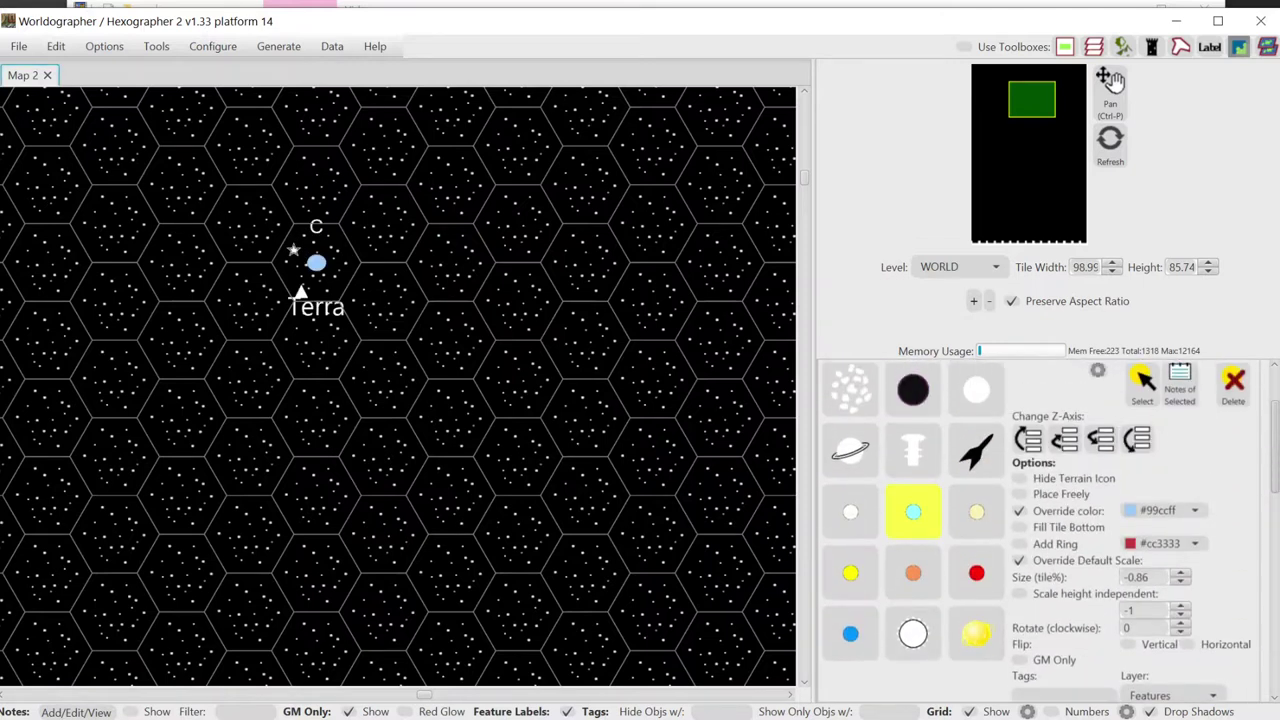
pyautogui.click(1143, 383)
pyautogui.click(316, 262)
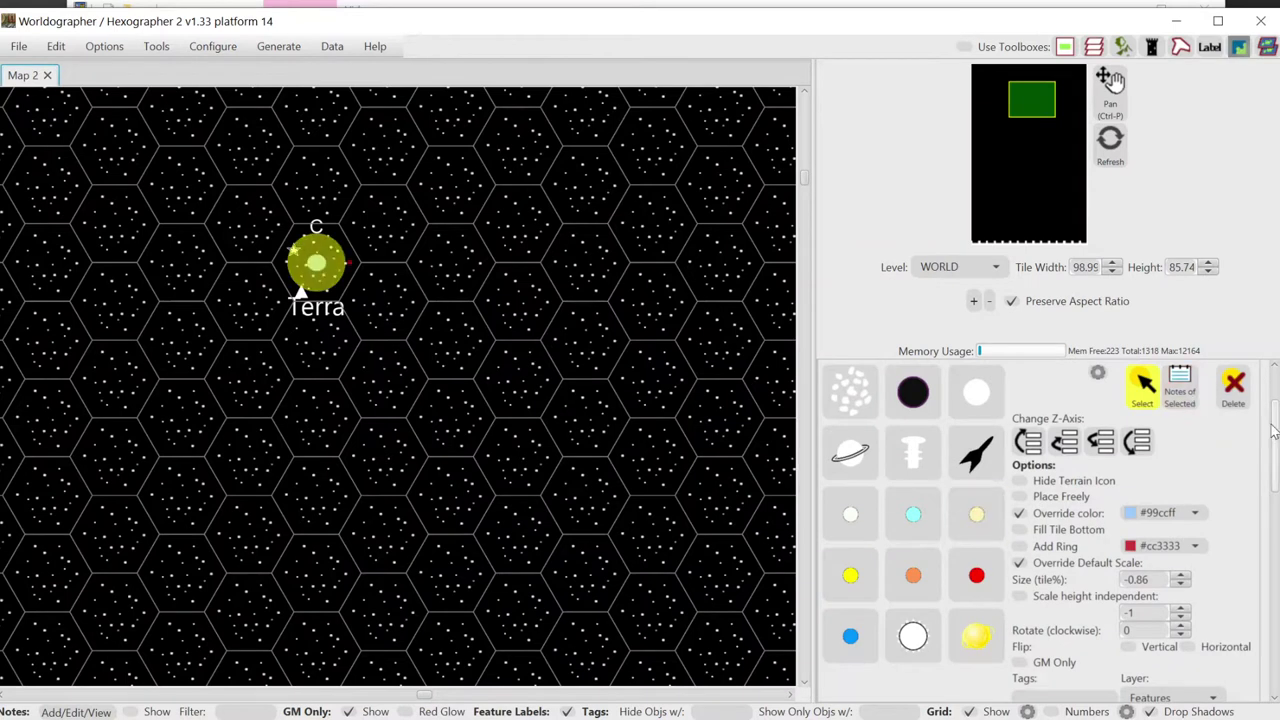
pyautogui.scroll(-3, 1017, 480)
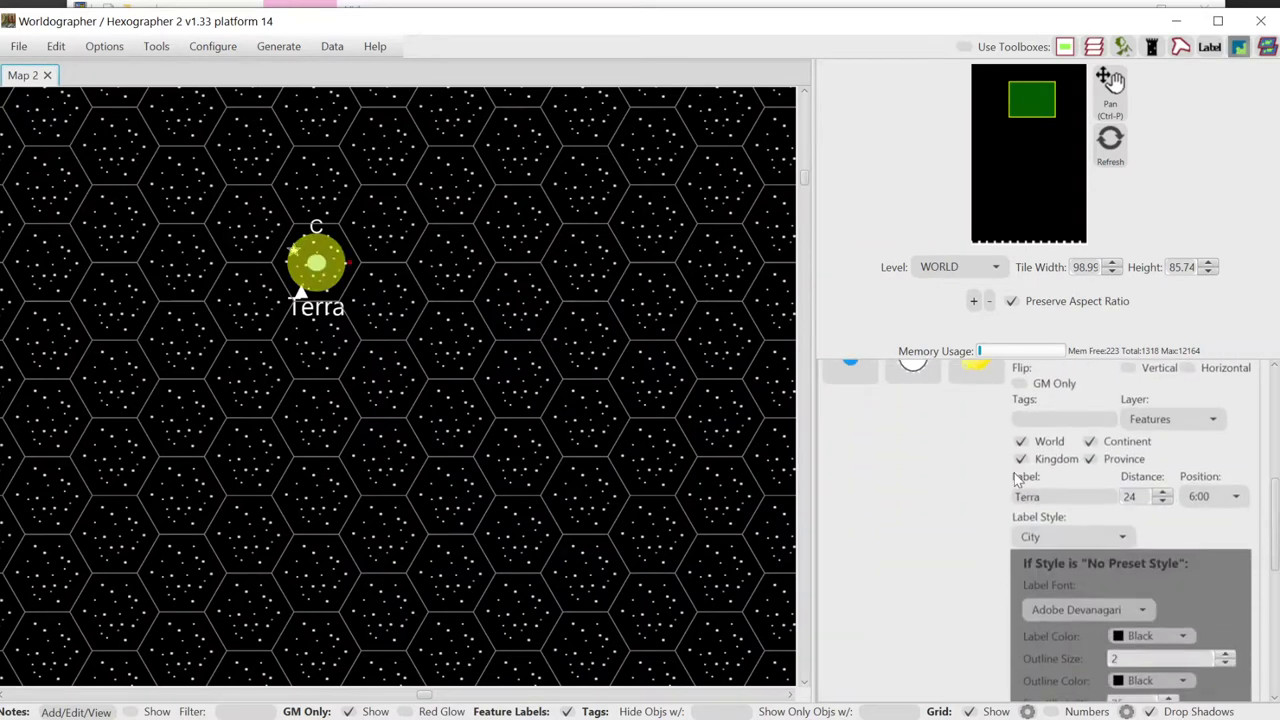
pyautogui.click(1163, 492)
pyautogui.click(1163, 492)
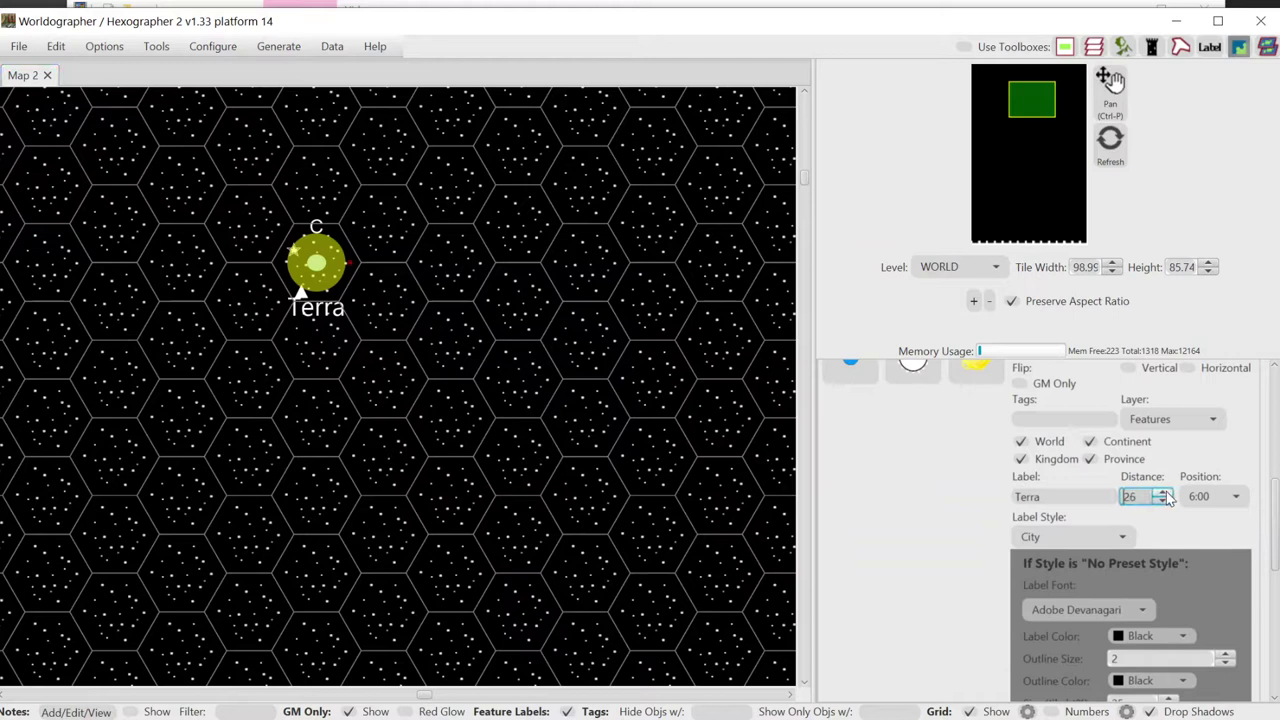
pyautogui.click(1163, 492)
pyautogui.click(1163, 492)
pyautogui.click(1163, 492)
pyautogui.click(1163, 492)
pyautogui.click(1163, 492)
pyautogui.click(1163, 492)
pyautogui.click(1163, 492)
pyautogui.click(1163, 492)
# Untick Override color and change Terra's planet to the plain cyan dot.
pyautogui.scroll(2, 1272, 510)
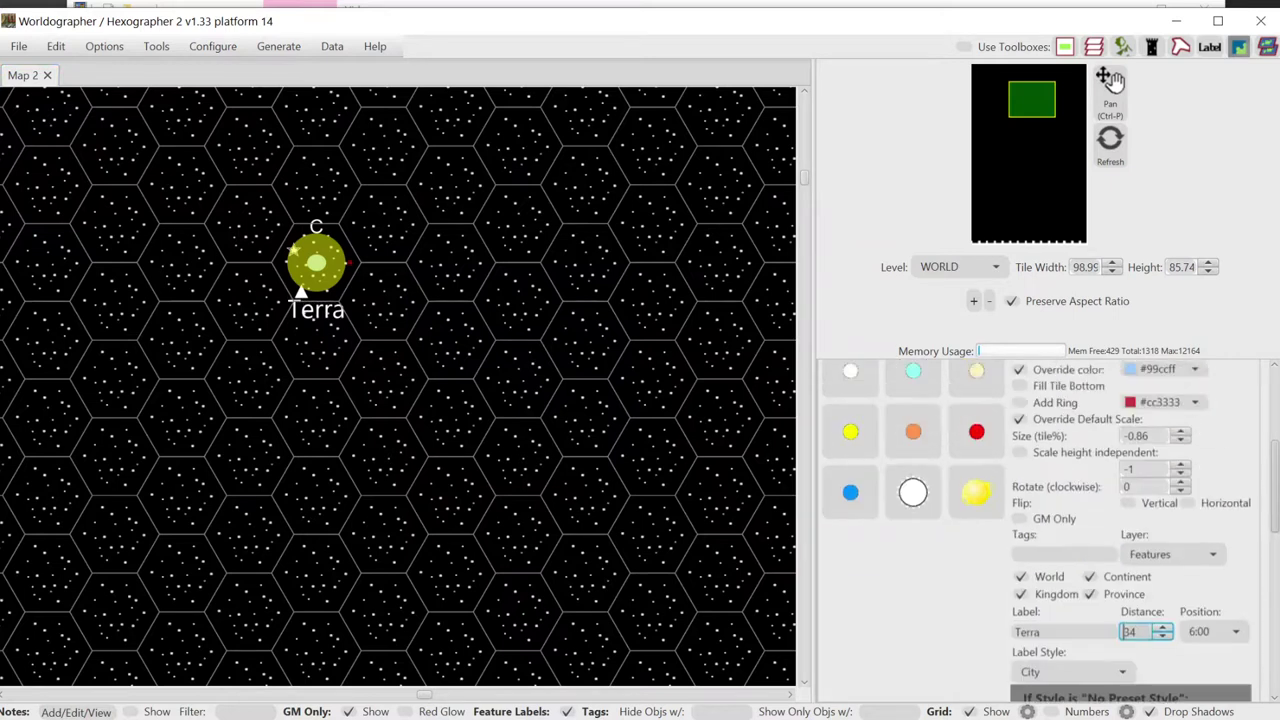
pyautogui.scroll(2, 1272, 480)
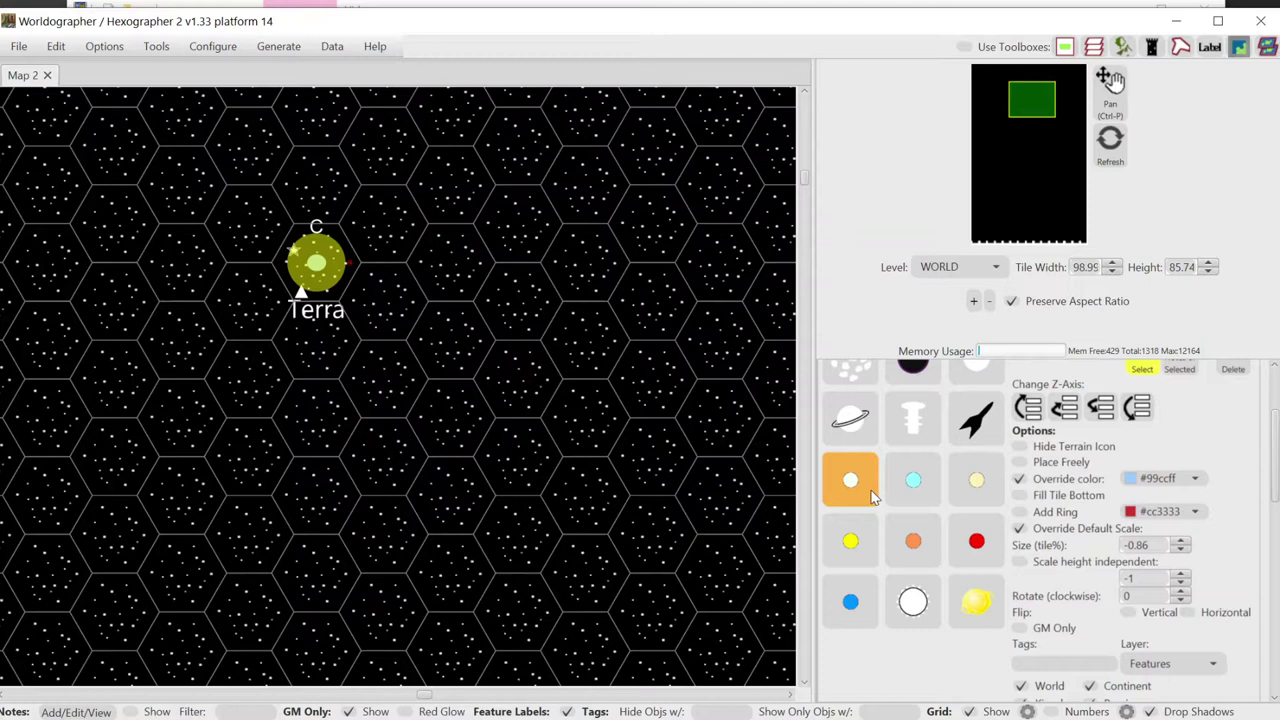
pyautogui.click(1017, 480)
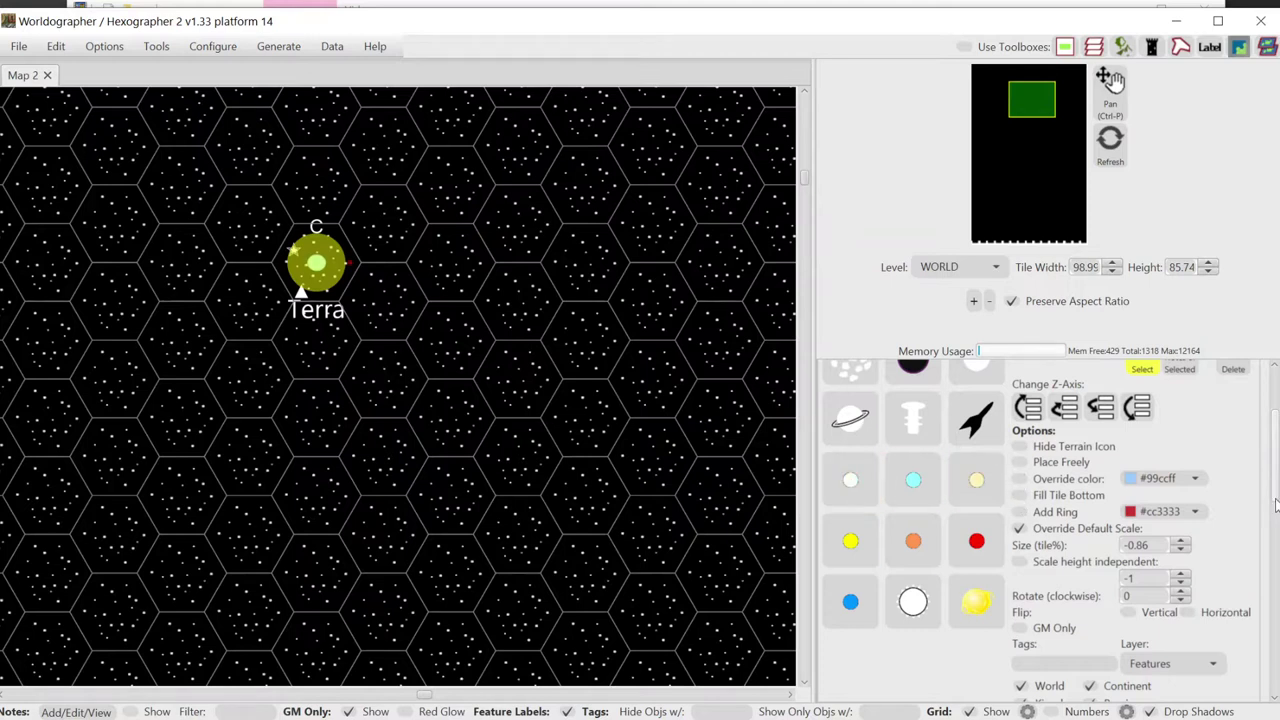
pyautogui.click(889, 459)
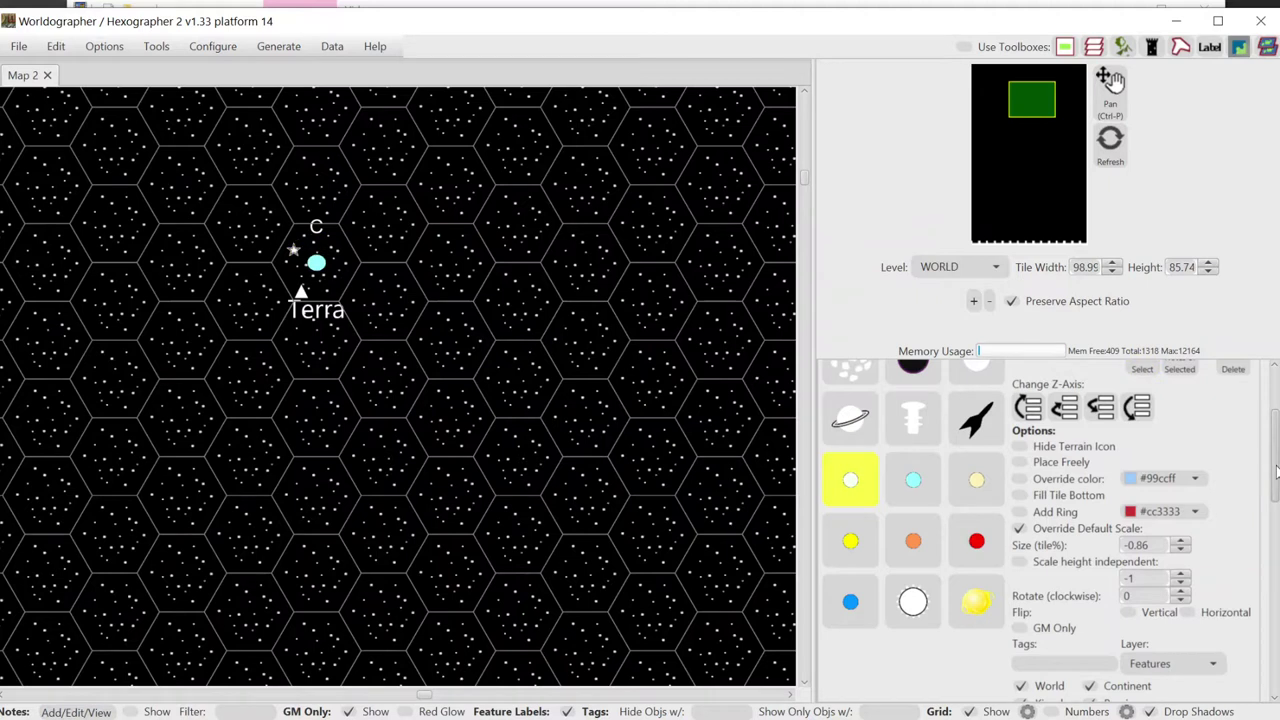
pyautogui.scroll(-5, 1276, 468)
pyautogui.scroll(-5, 1130, 530)
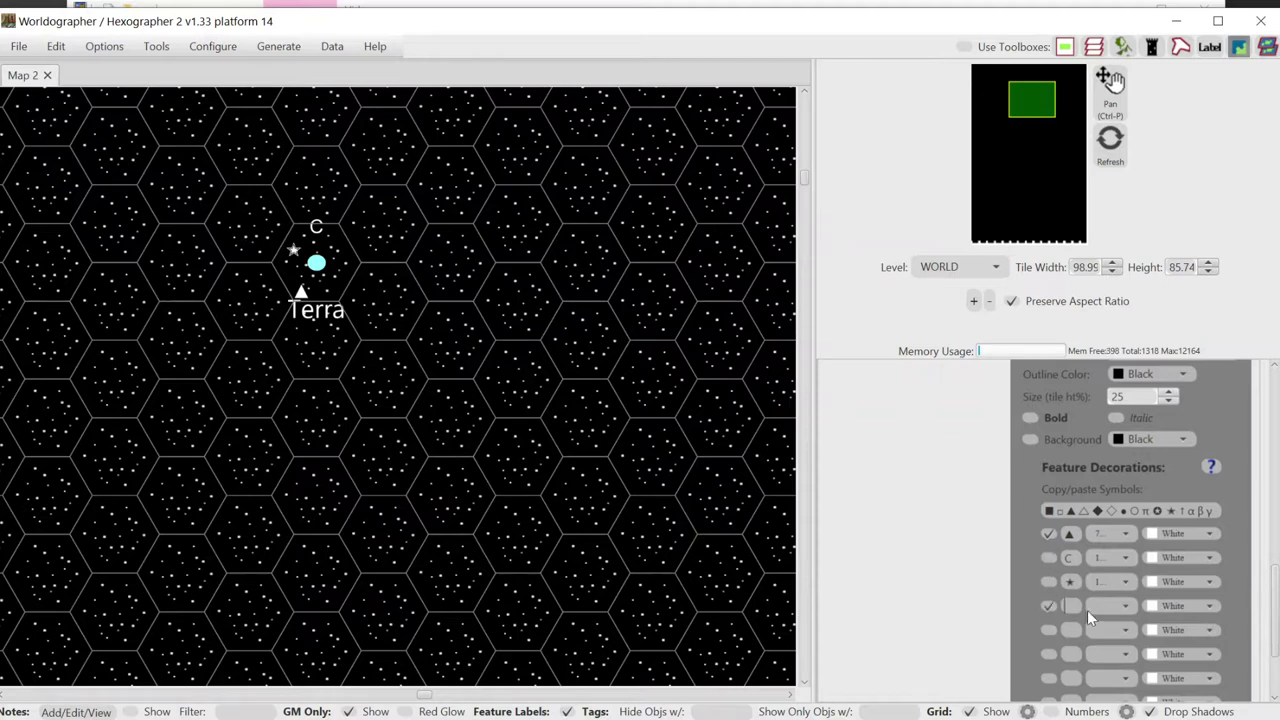
# Add an X decoration at 6:00 and replace the label text Terra with Xha-dum.
pyautogui.write('X')
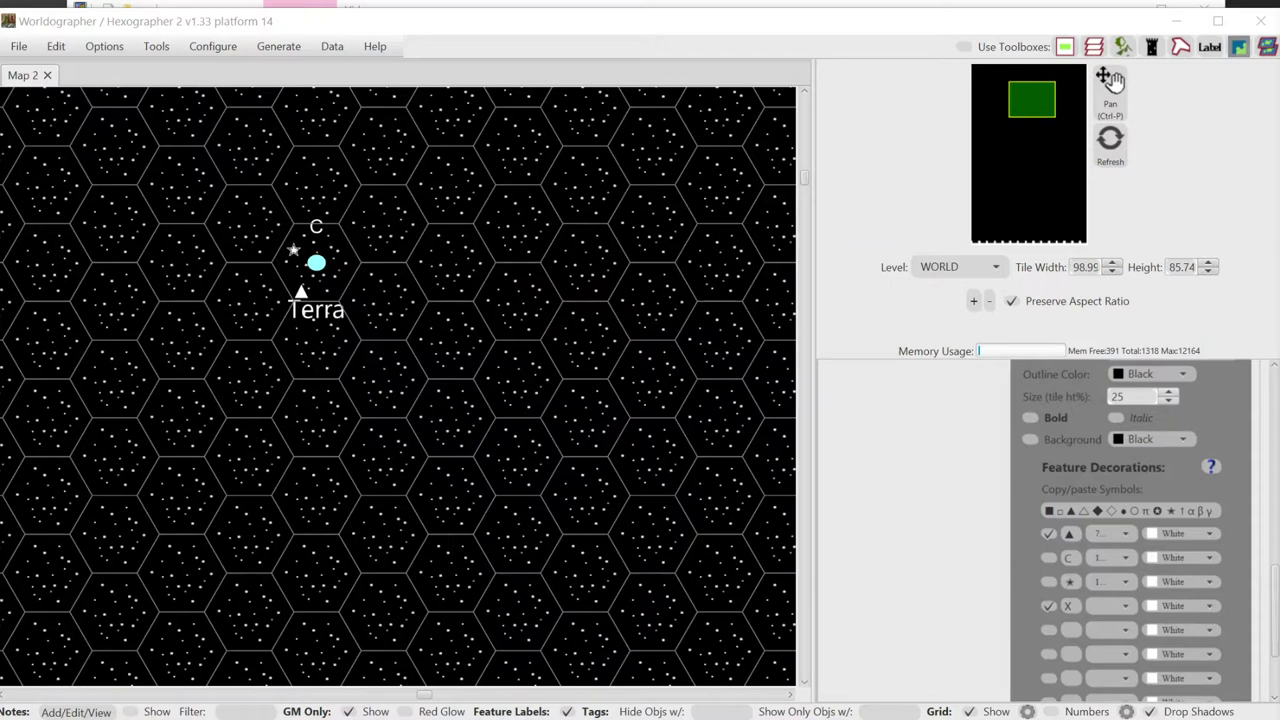
pyautogui.click(1125, 606)
pyautogui.click(1100, 710)
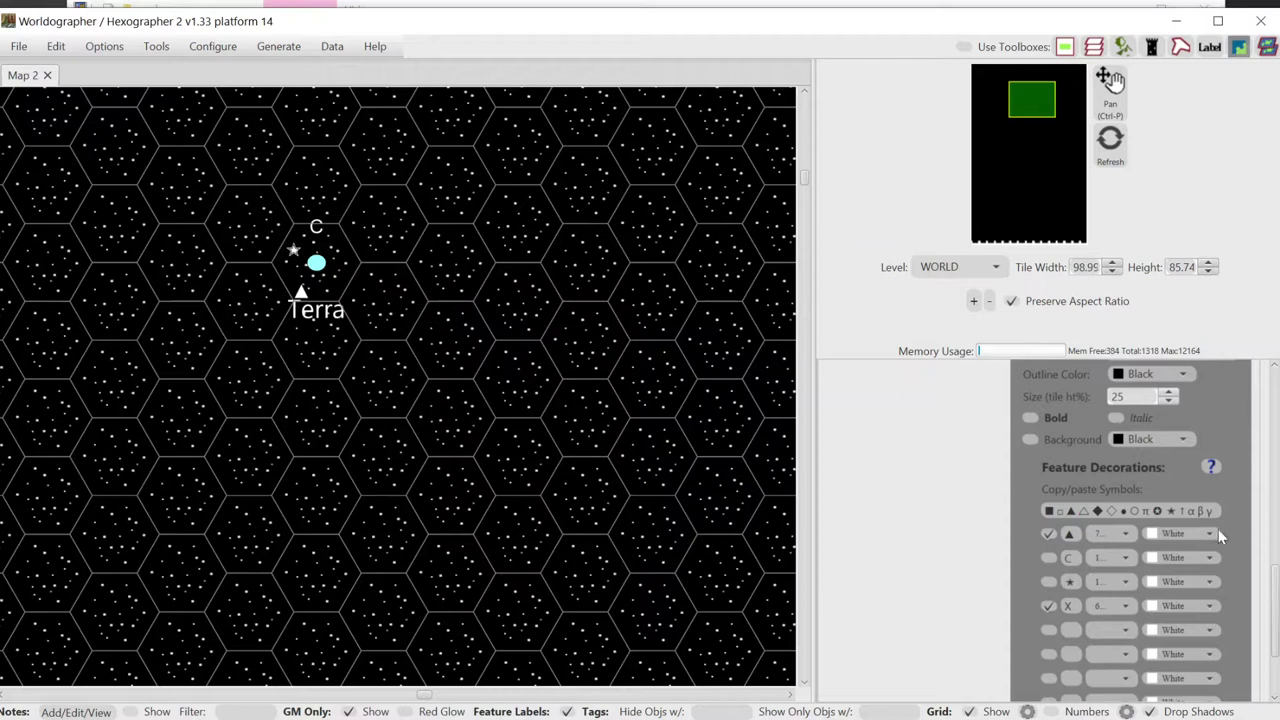
pyautogui.moveTo(1271, 590); pyautogui.dragTo(1258, 524)
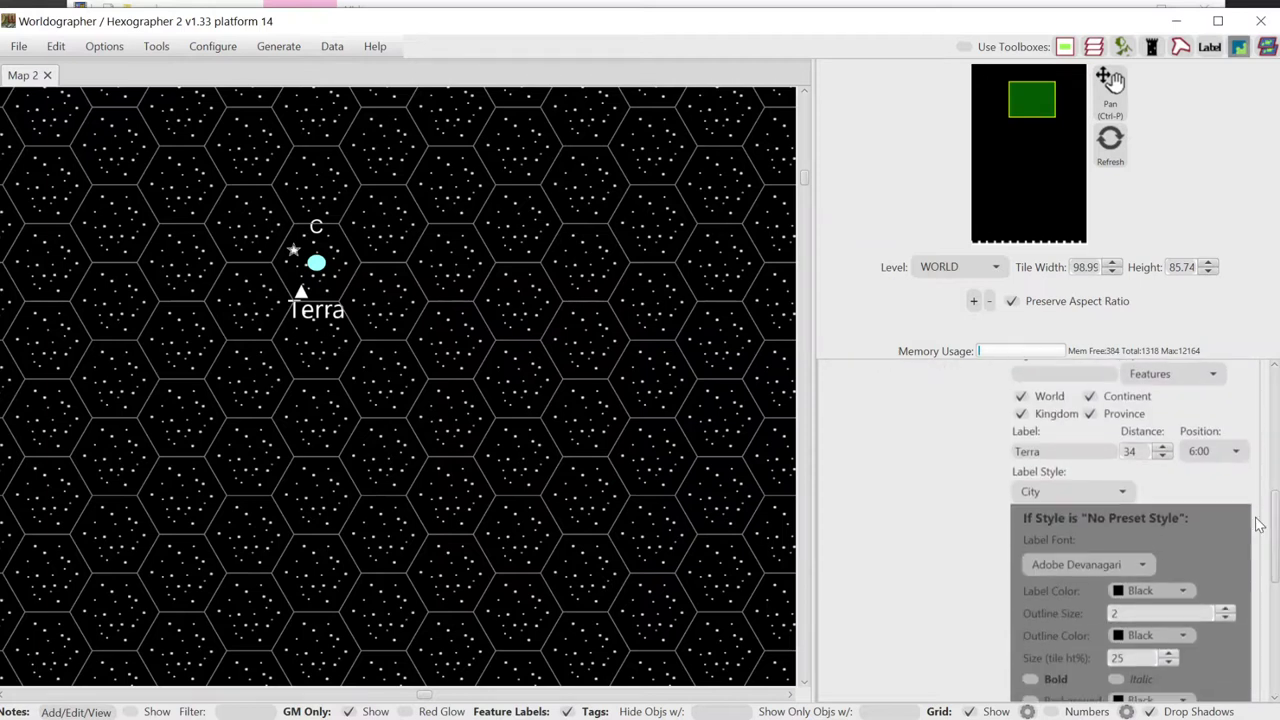
pyautogui.moveTo(1045, 451); pyautogui.dragTo(920, 443)
pyautogui.write('Xha-dum')
# Place the Xha-dum system on the map, then relabel the next feature as Neptune.
pyautogui.click(517, 392)
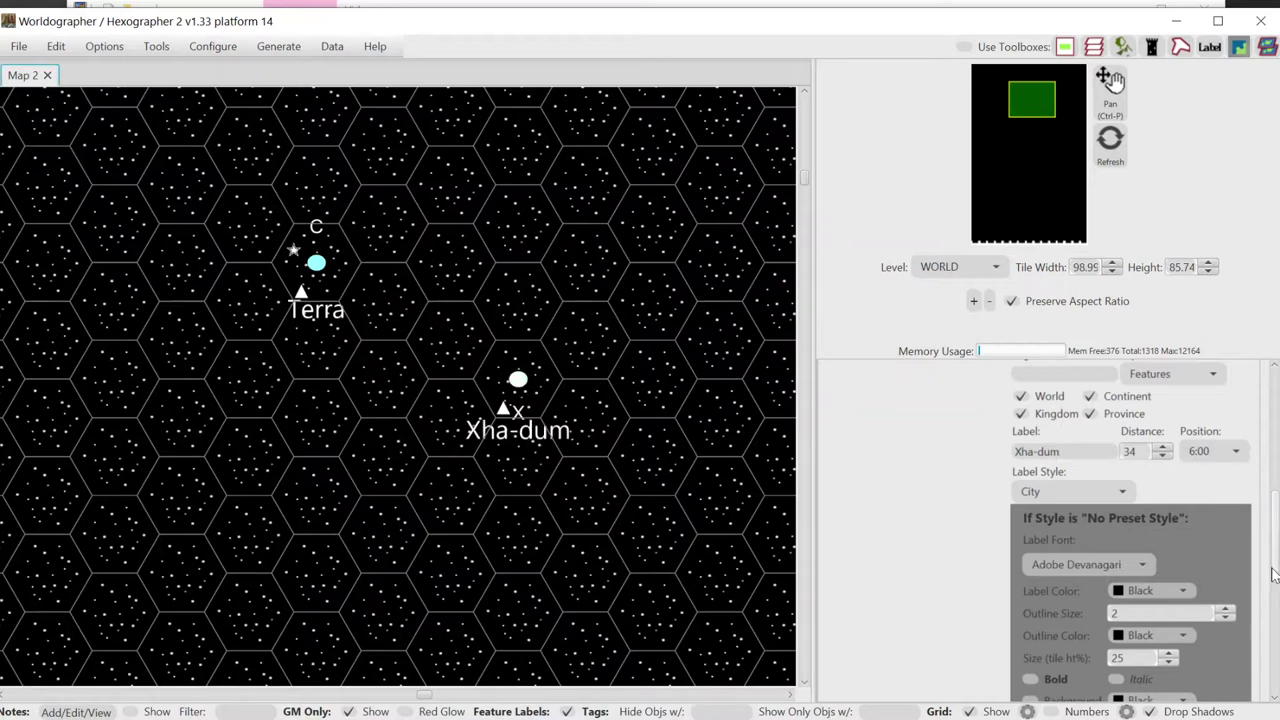
pyautogui.moveTo(1276, 560); pyautogui.dragTo(1258, 516)
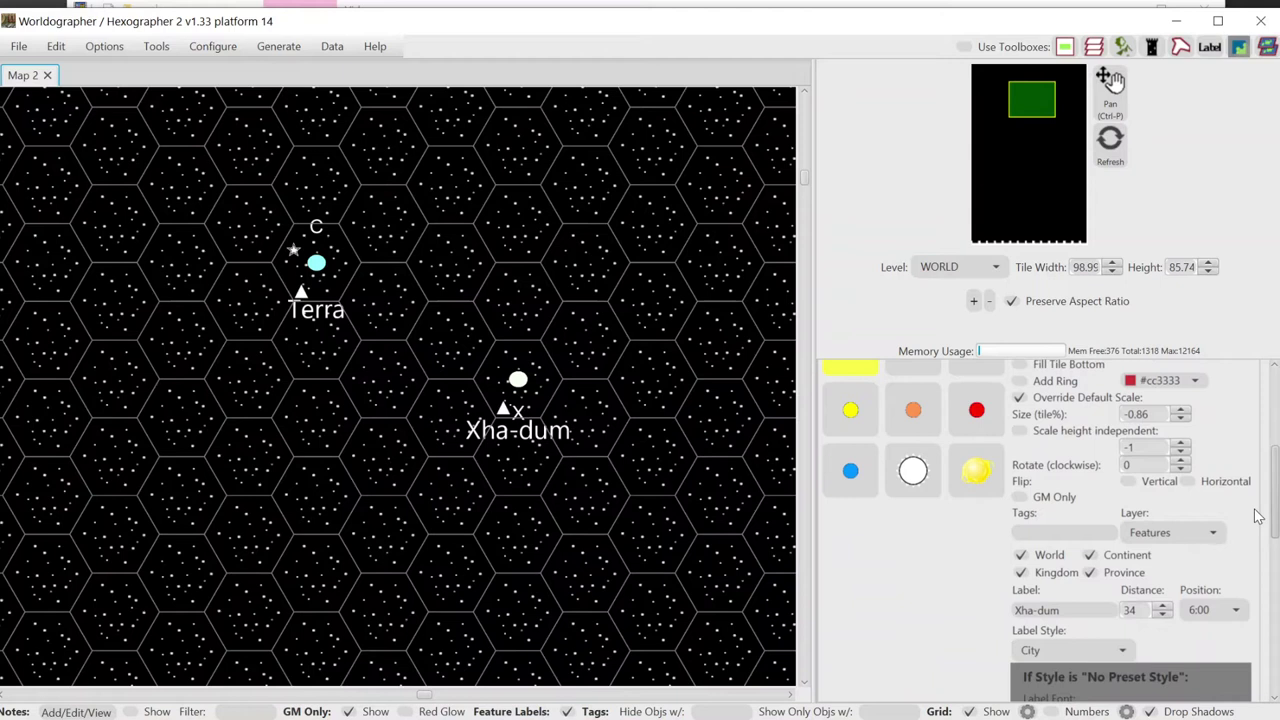
pyautogui.moveTo(1060, 610); pyautogui.dragTo(1002, 615)
pyautogui.write('Ne')
pyautogui.write('putne')
# Enable the C decoration, drop X, and place the Neptune system in an empty upper-right hex.
pyautogui.scroll(3, 1268, 557)
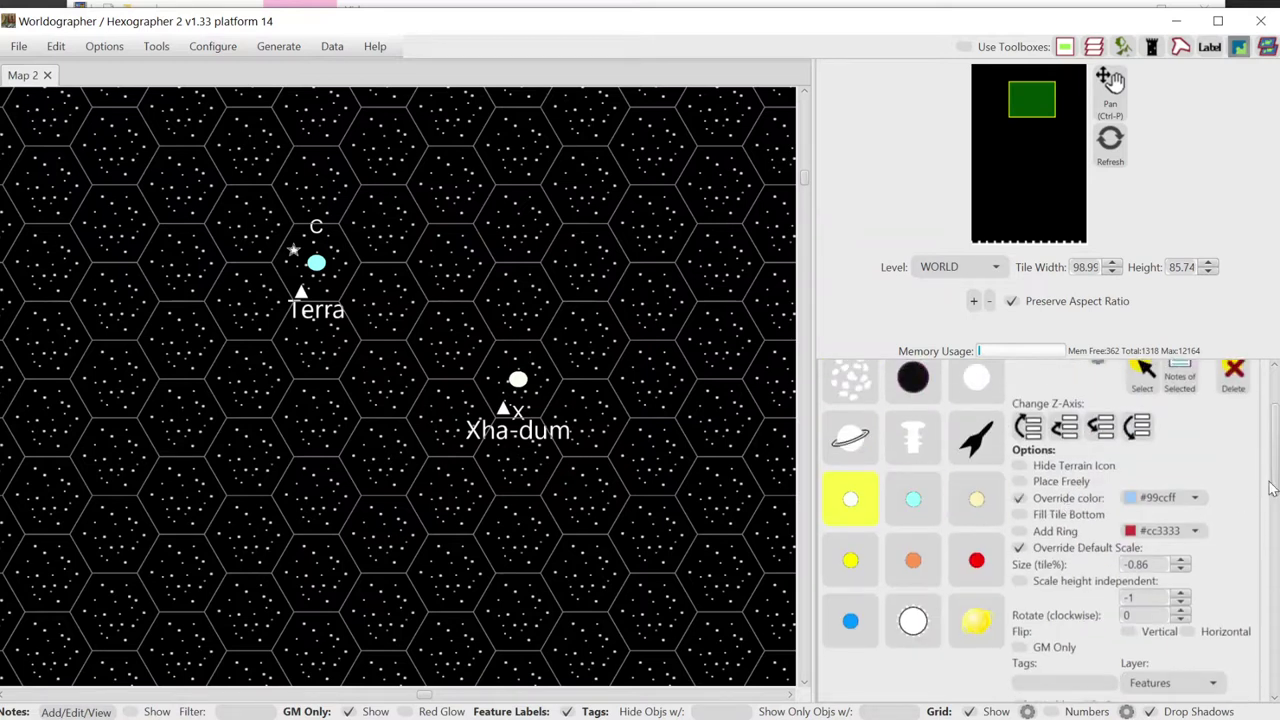
pyautogui.moveTo(1274, 490)
pyautogui.mouseDown()
pyautogui.moveTo(1276, 603)
pyautogui.moveTo(1274, 503)
pyautogui.mouseUp()
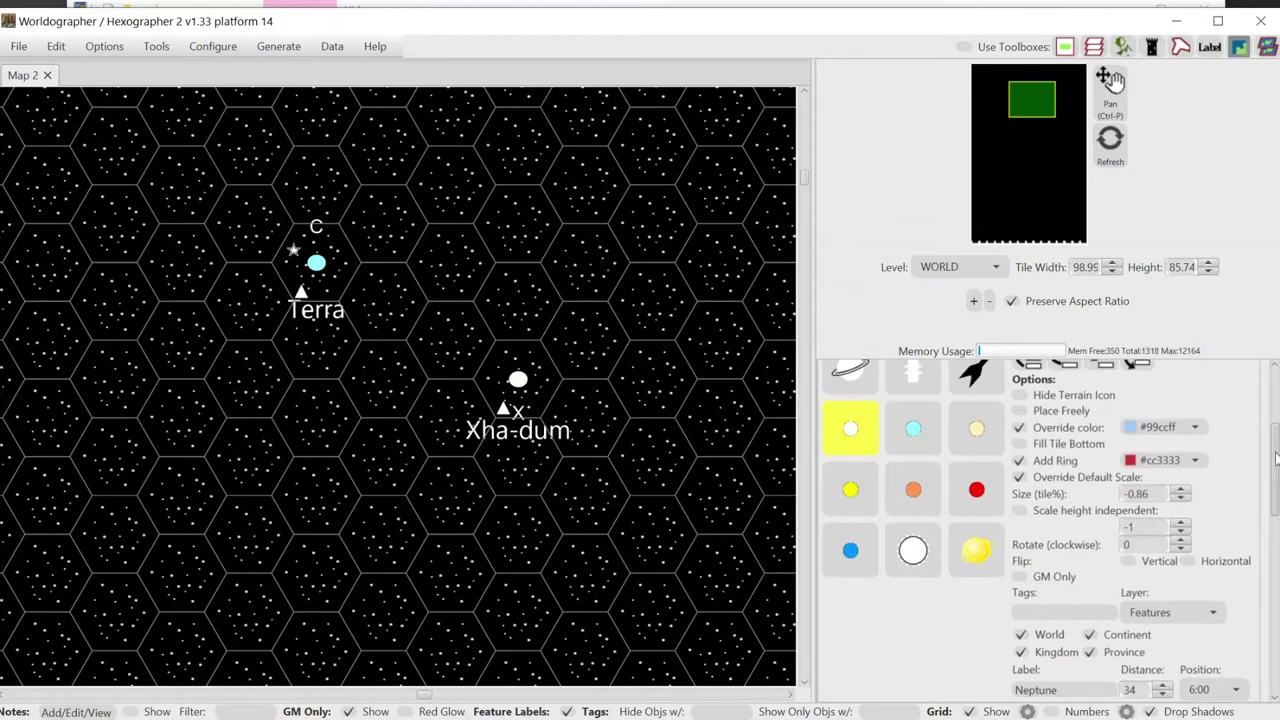
pyautogui.moveTo(1275, 449); pyautogui.dragTo(1275, 600)
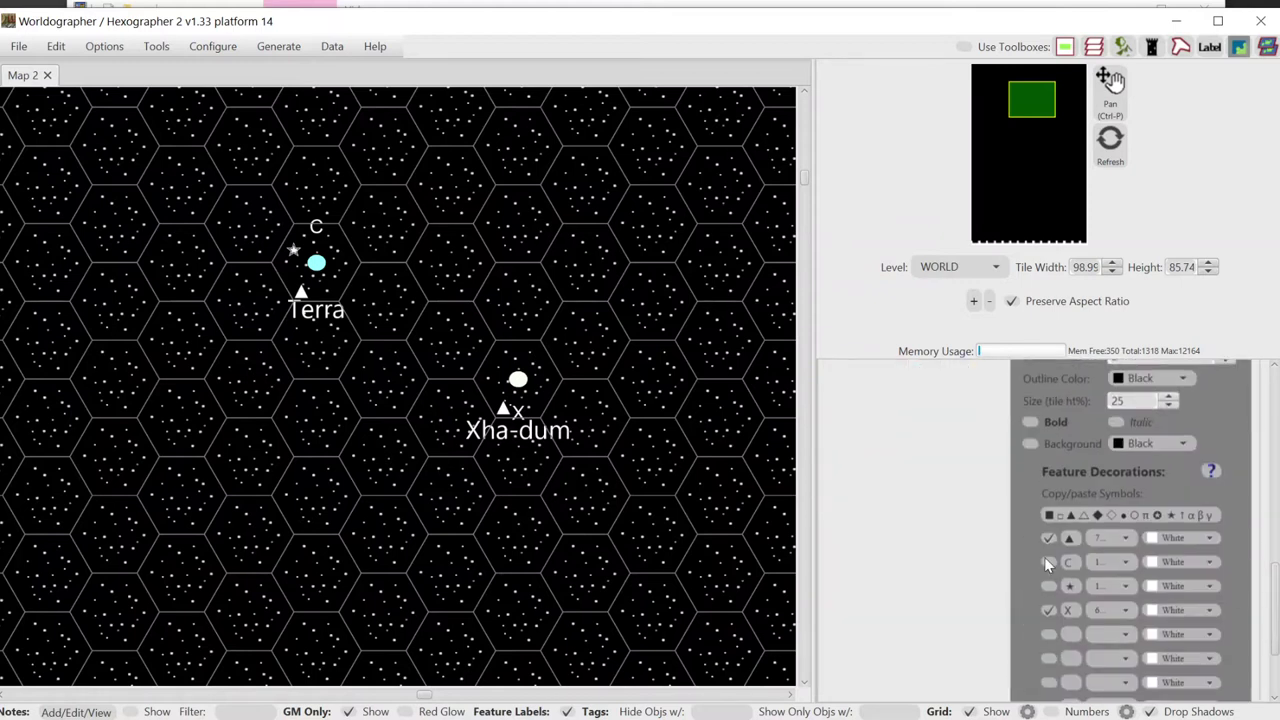
pyautogui.click(1049, 608)
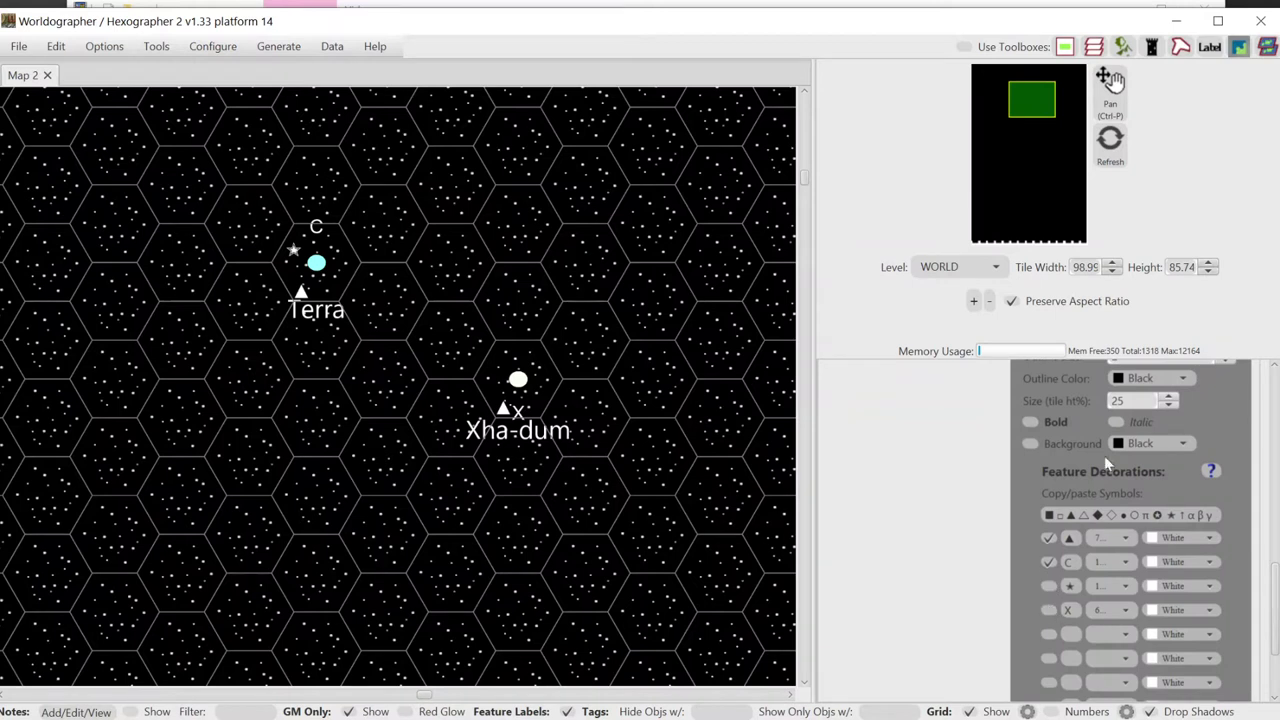
pyautogui.click(592, 200)
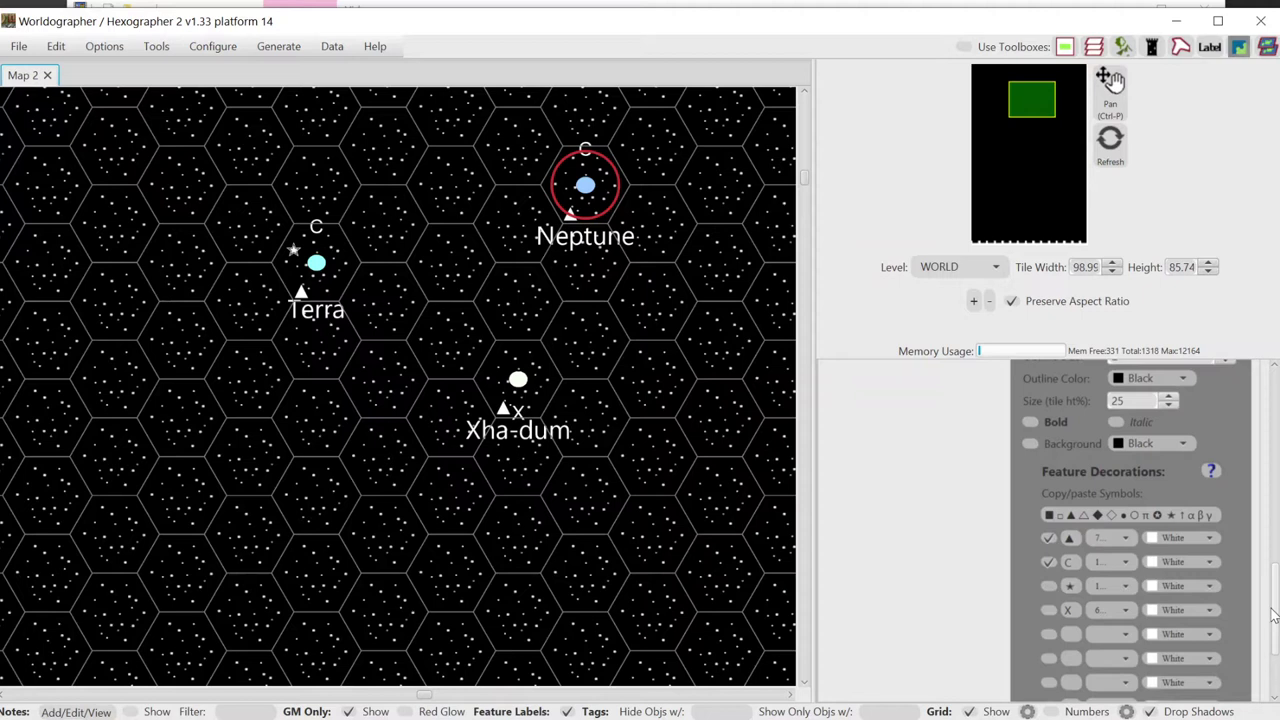
pyautogui.scroll(2, 1268, 593)
pyautogui.moveTo(1266, 593)
pyautogui.mouseDown()
pyautogui.moveTo(1246, 460)
pyautogui.moveTo(1240, 543)
pyautogui.moveTo(1258, 650)
pyautogui.mouseUp()
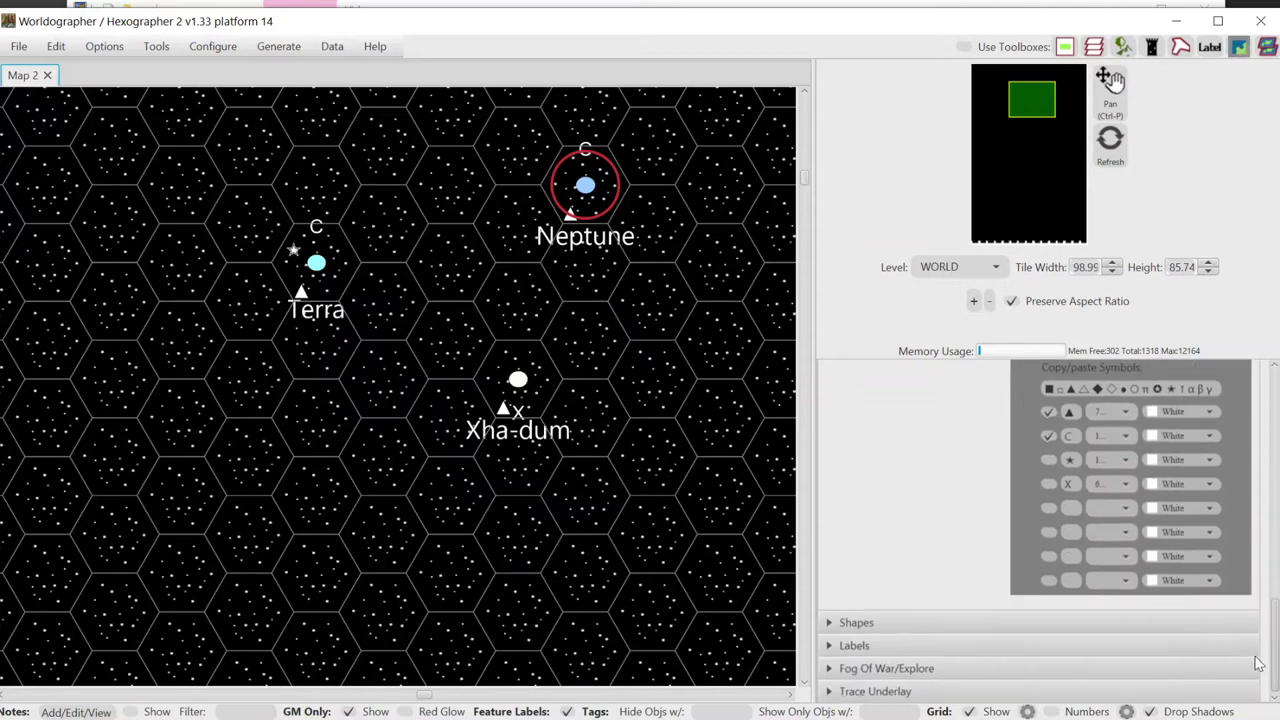
# Set up the Line shape tool with a green stroke and no tile borders.
pyautogui.click(864, 628)
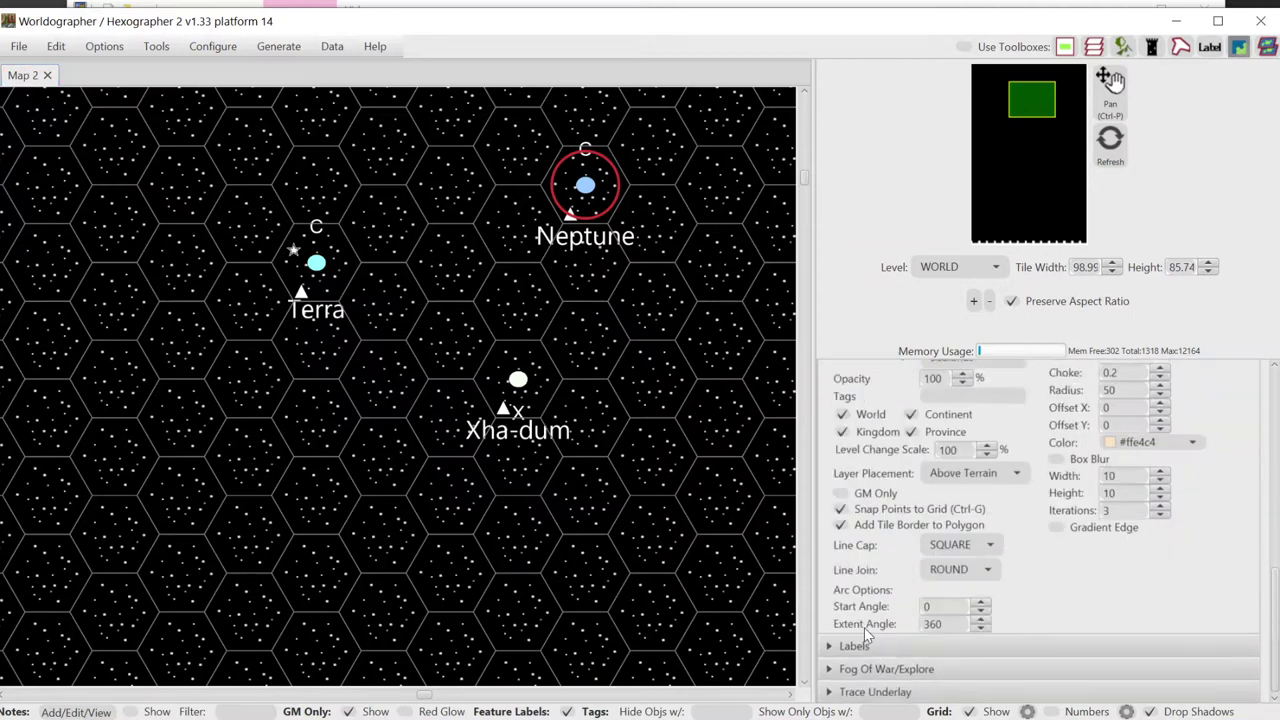
pyautogui.moveTo(1276, 637); pyautogui.dragTo(1265, 456)
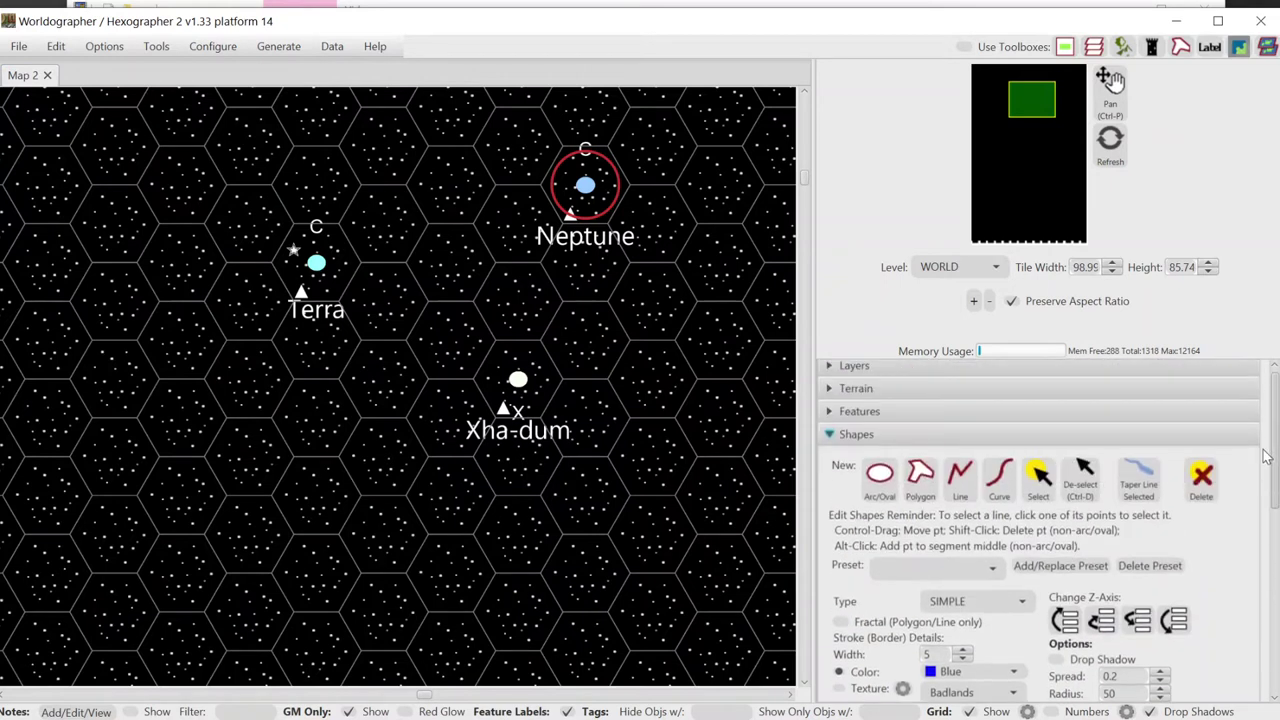
pyautogui.click(956, 500)
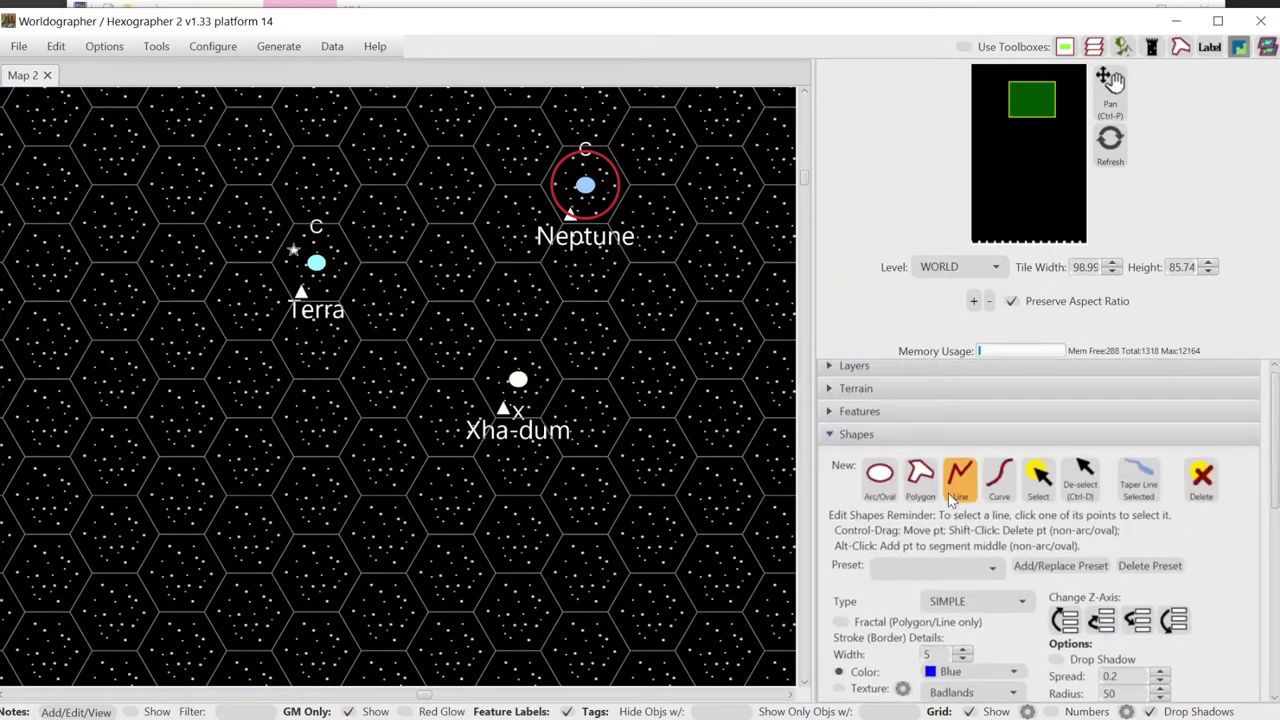
pyautogui.scroll(-2, 1036, 660)
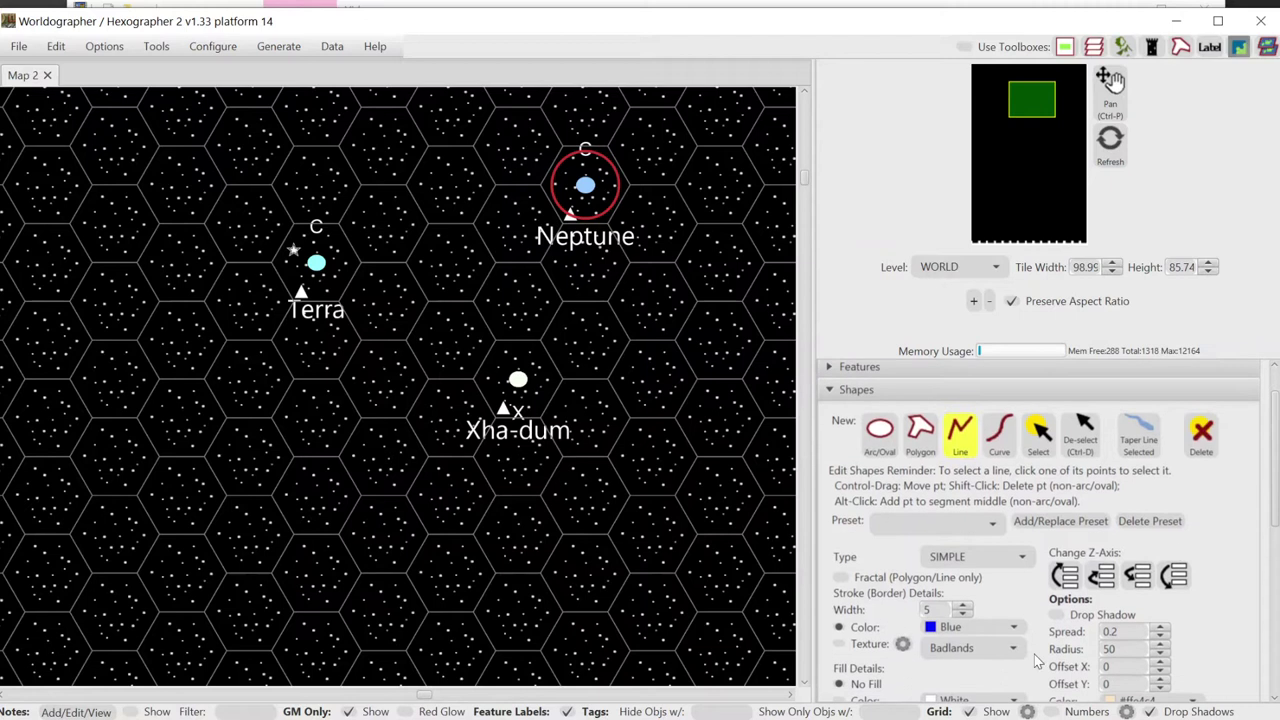
pyautogui.click(979, 630)
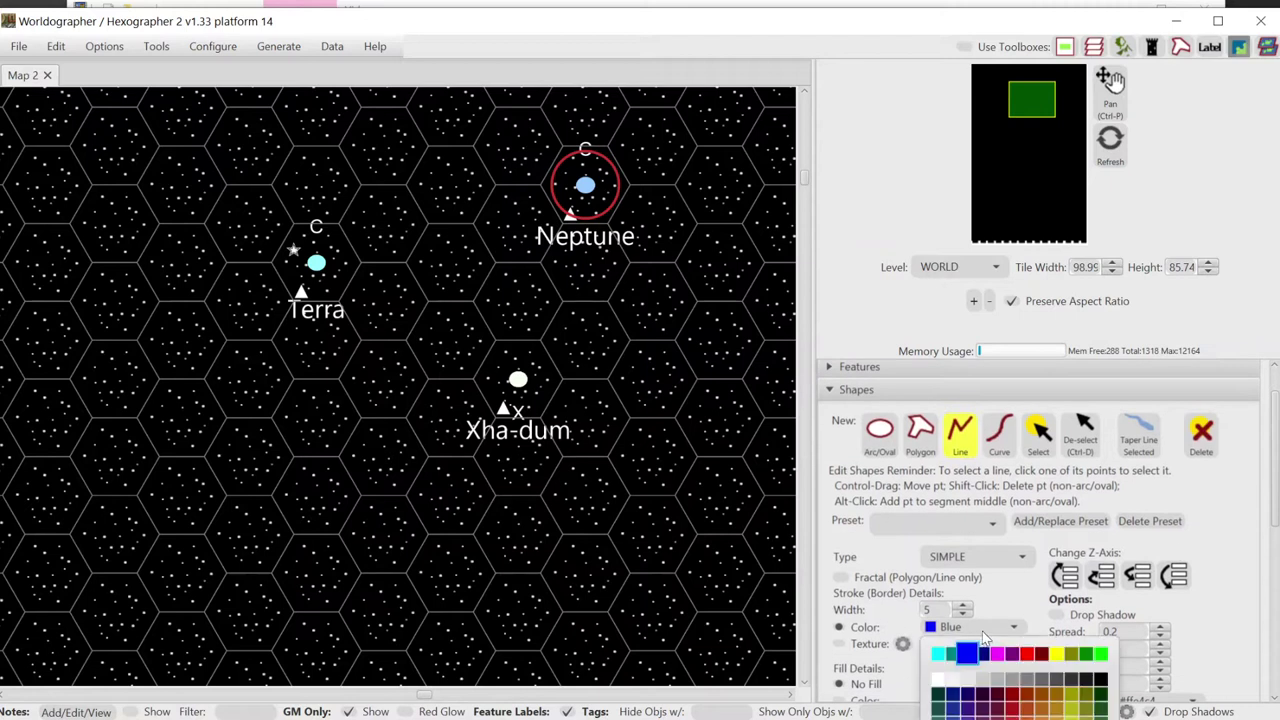
pyautogui.click(1086, 656)
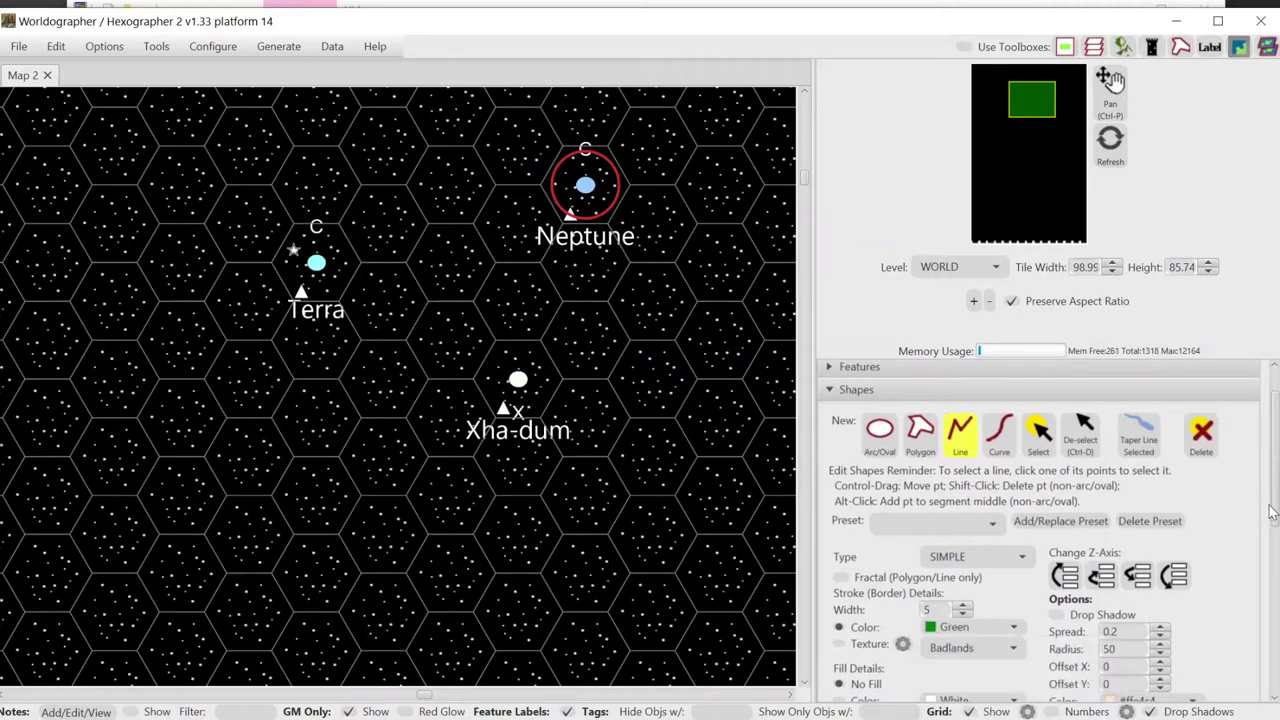
pyautogui.moveTo(1272, 515); pyautogui.dragTo(1272, 640)
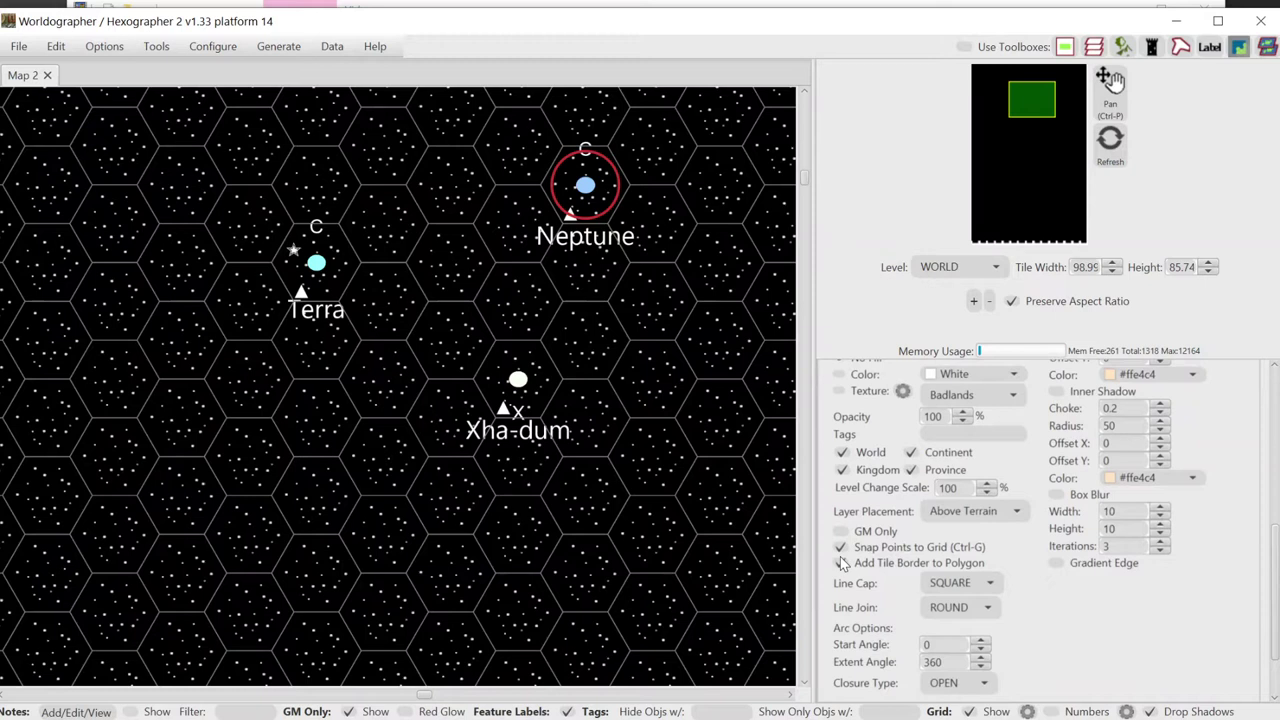
pyautogui.click(841, 563)
# Draw green traffic lanes from Terra to Xha-dum and on to Neptune.
pyautogui.click(519, 382)
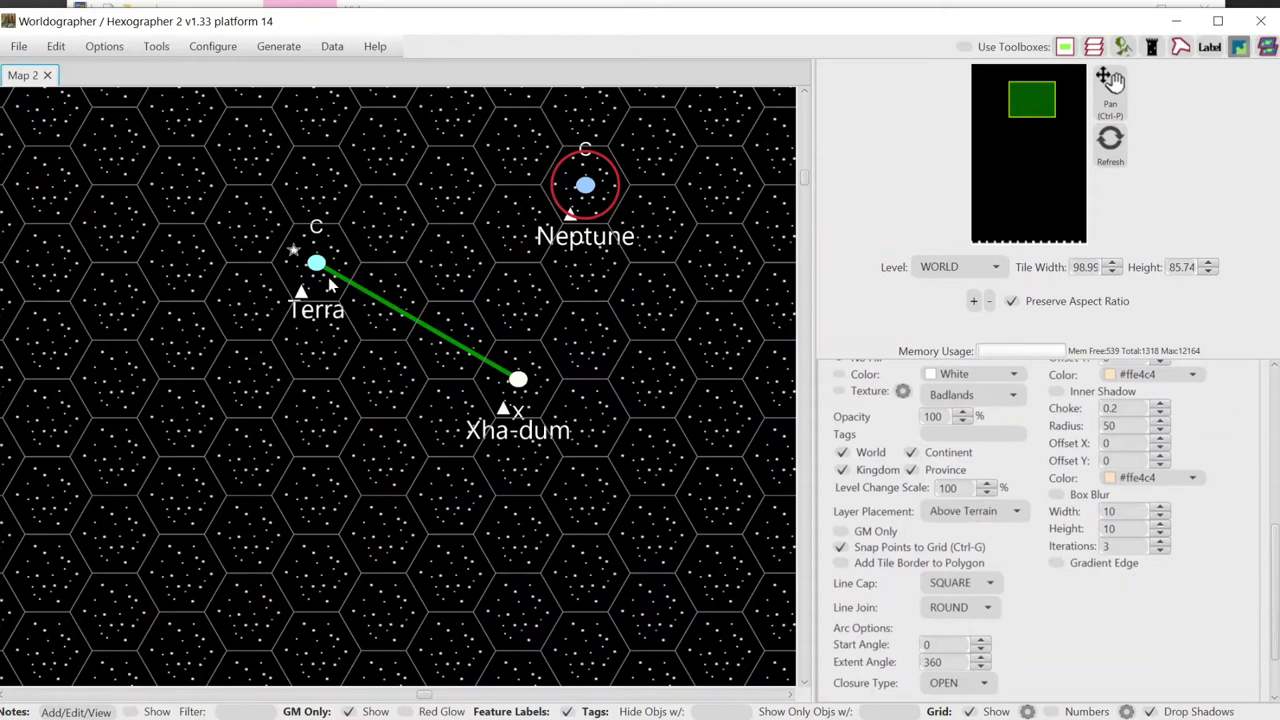
pyautogui.click(603, 192)
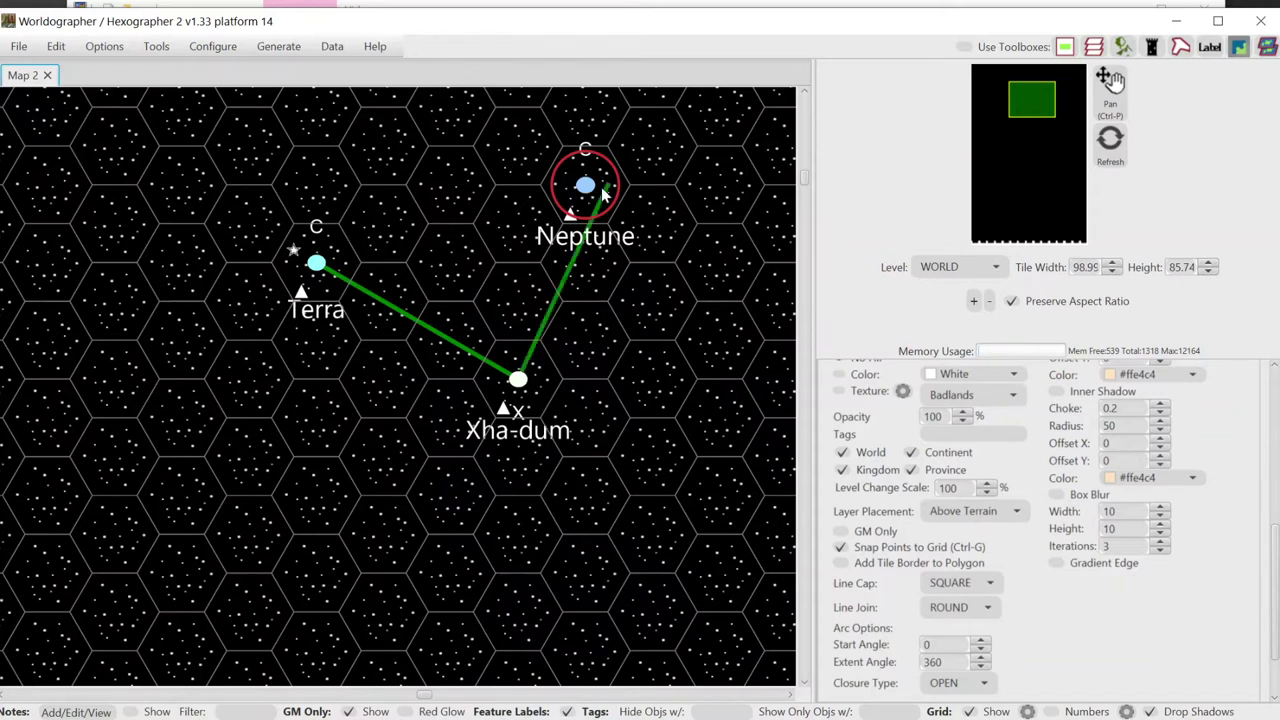
pyautogui.click(598, 192)
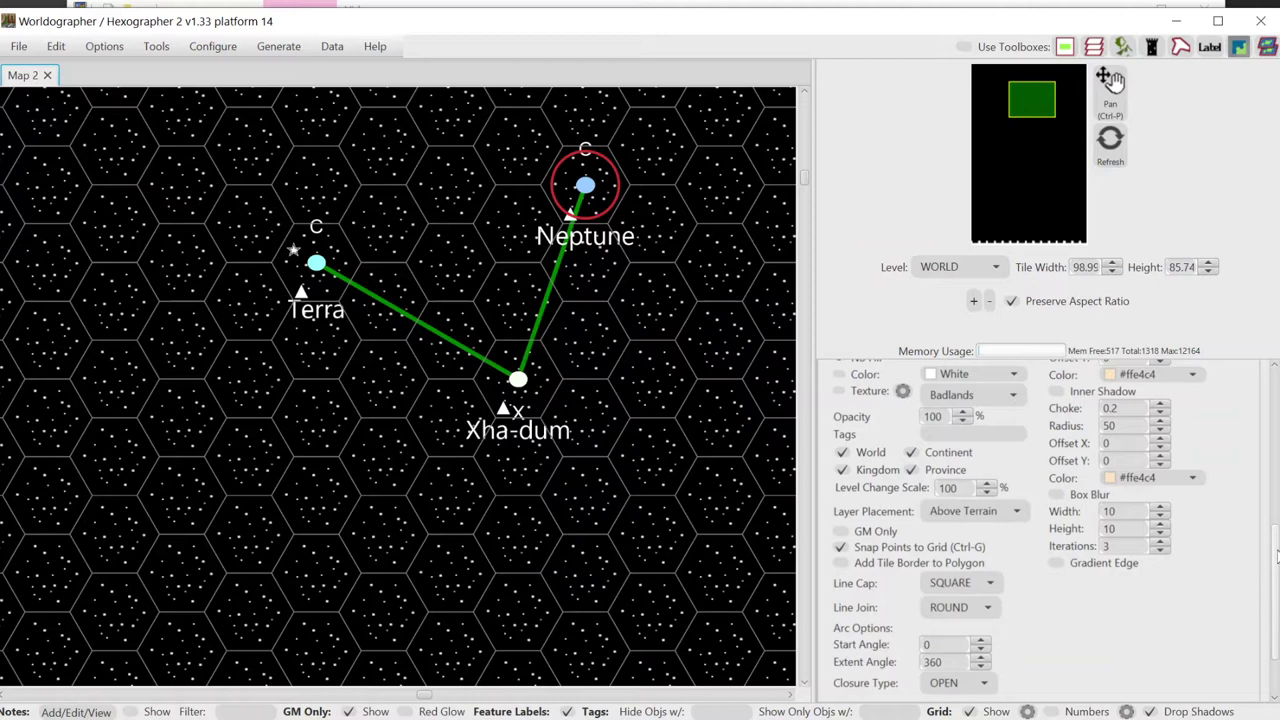
pyautogui.scroll(3, 1275, 557)
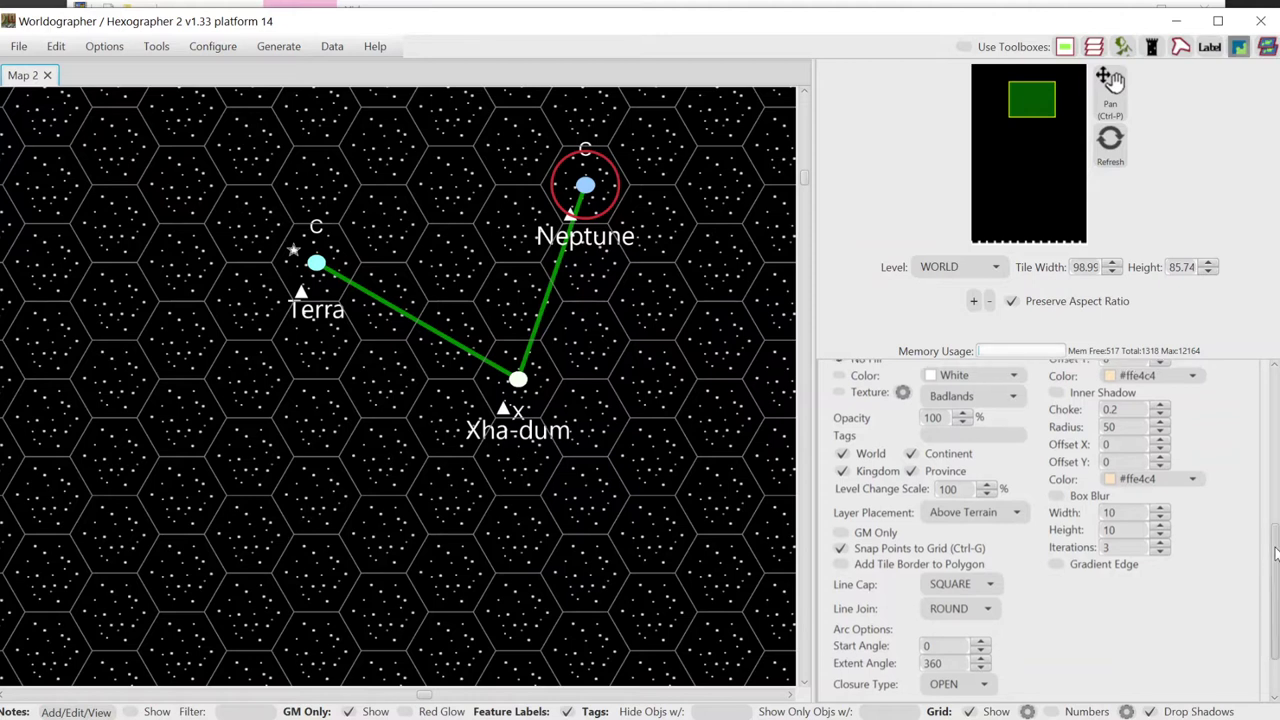
# Switch to the Polygon shape tool with a blue stroke.
pyautogui.scroll(3, 1040, 530)
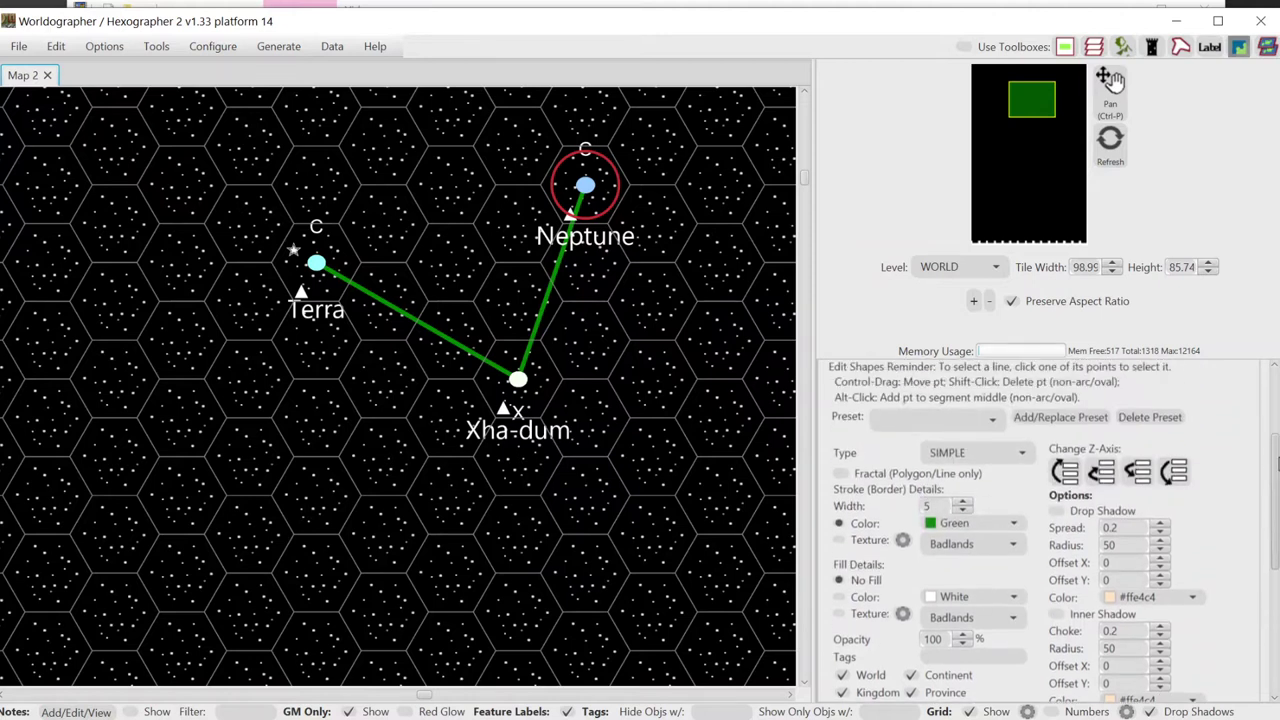
pyautogui.click(930, 450)
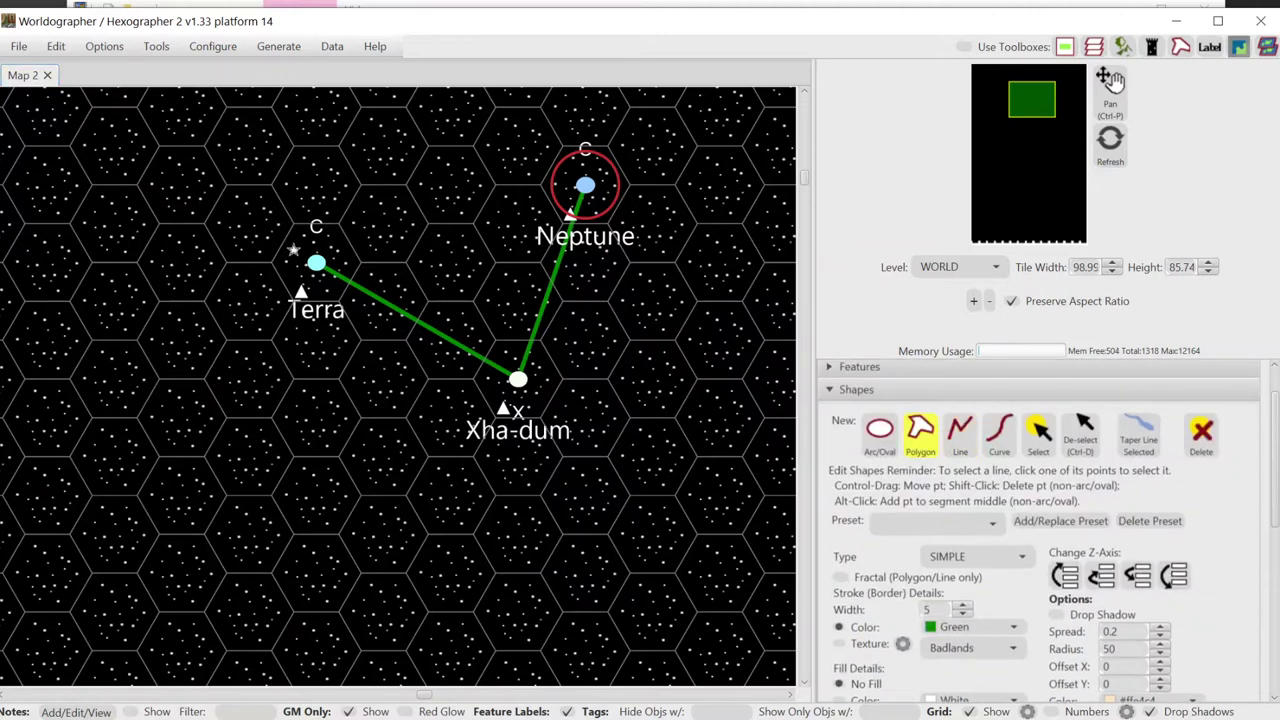
pyautogui.scroll(-2, 1040, 530)
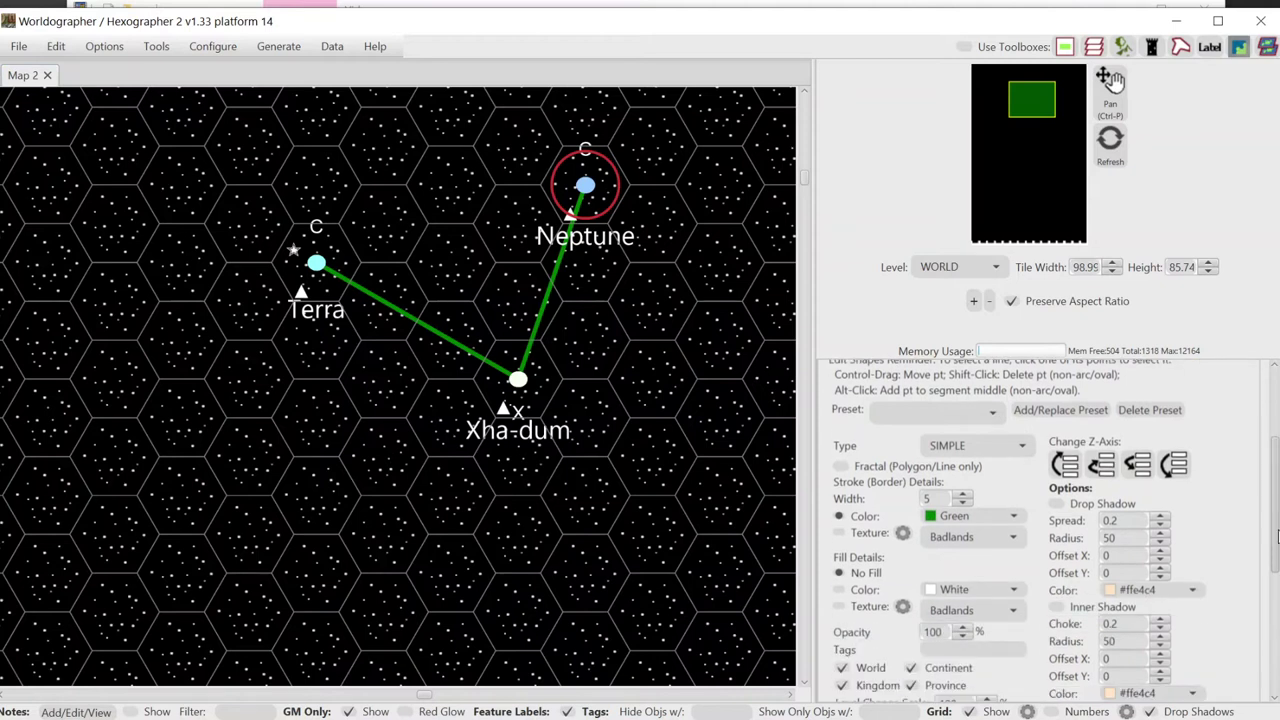
pyautogui.scroll(-2, 1040, 530)
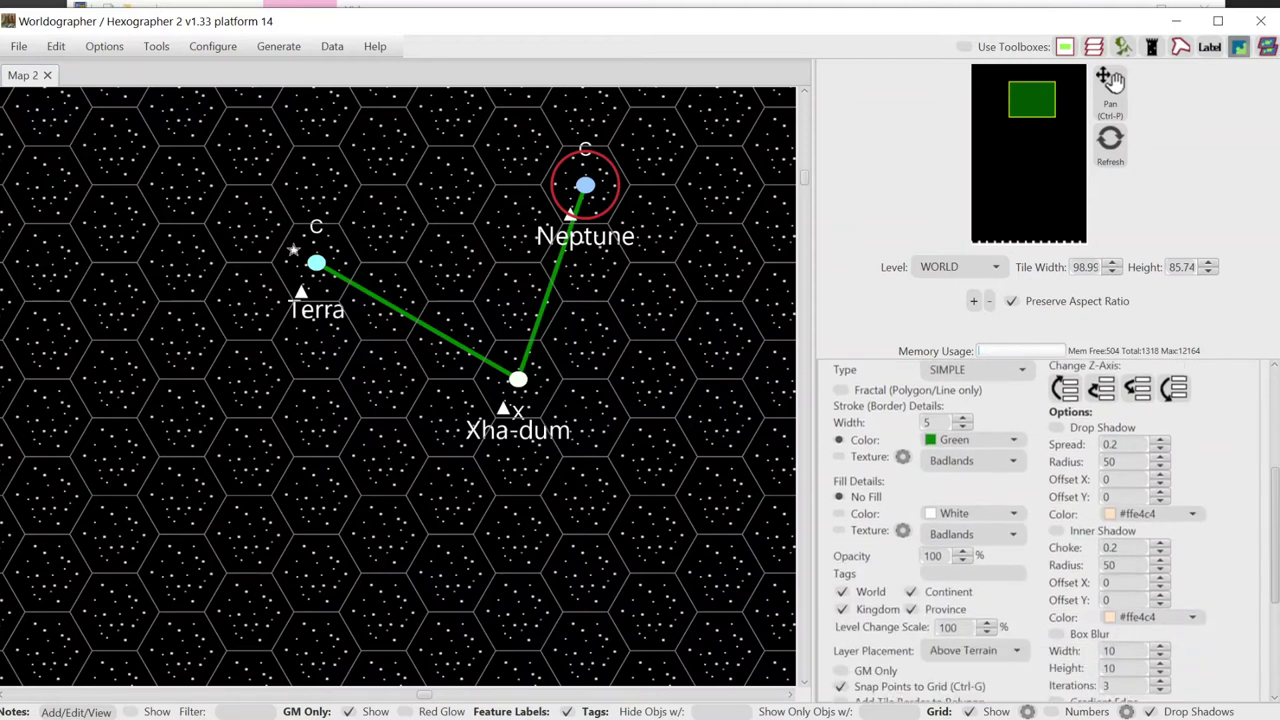
pyautogui.click(1003, 437)
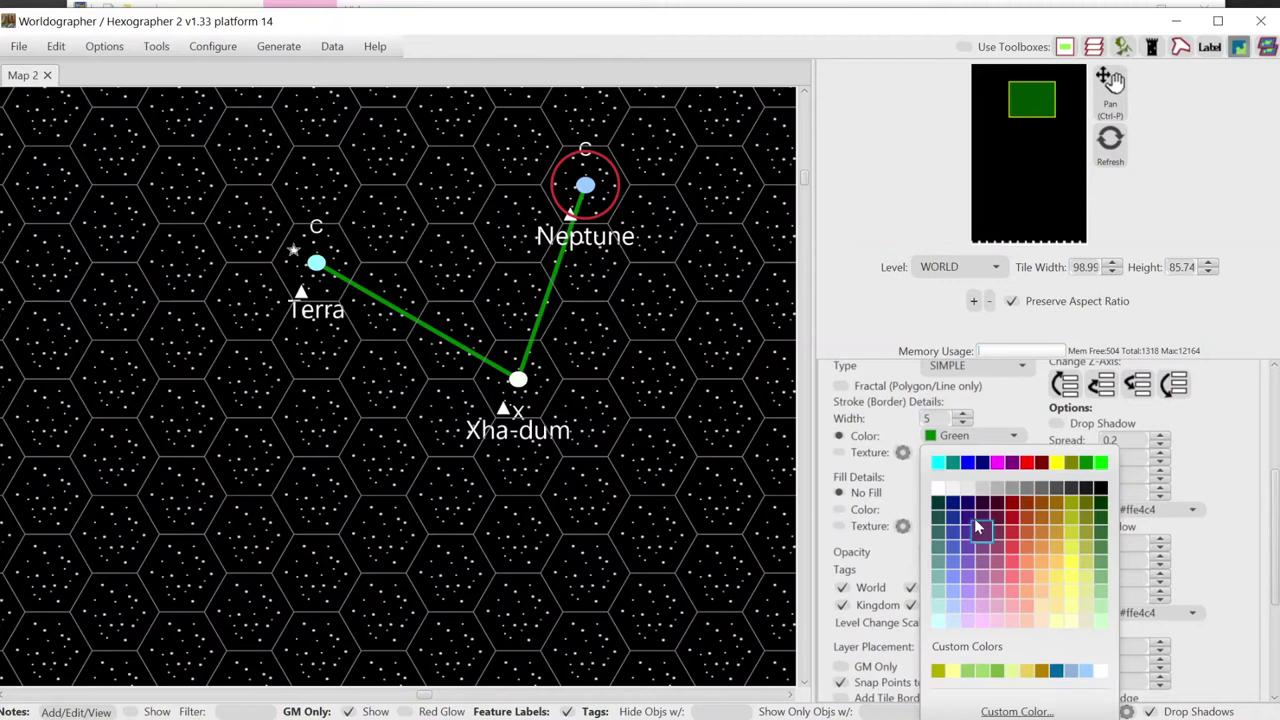
pyautogui.click(968, 463)
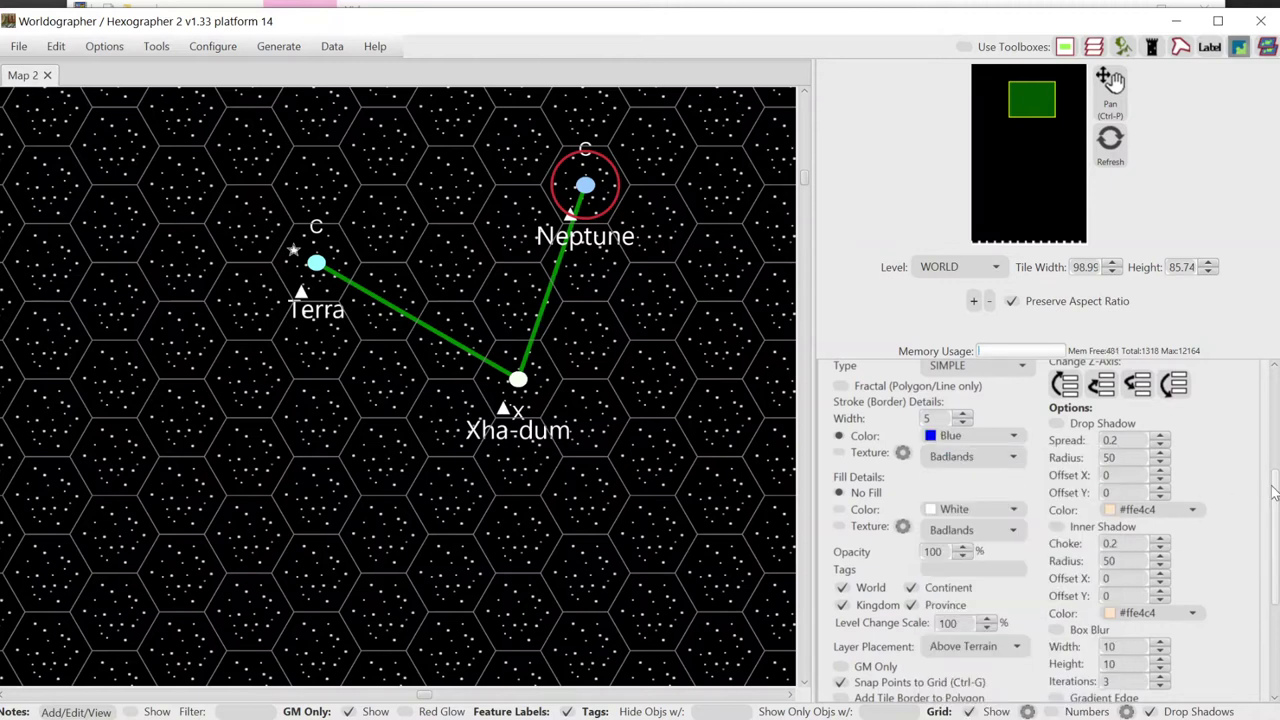
pyautogui.scroll(-3, 1200, 500)
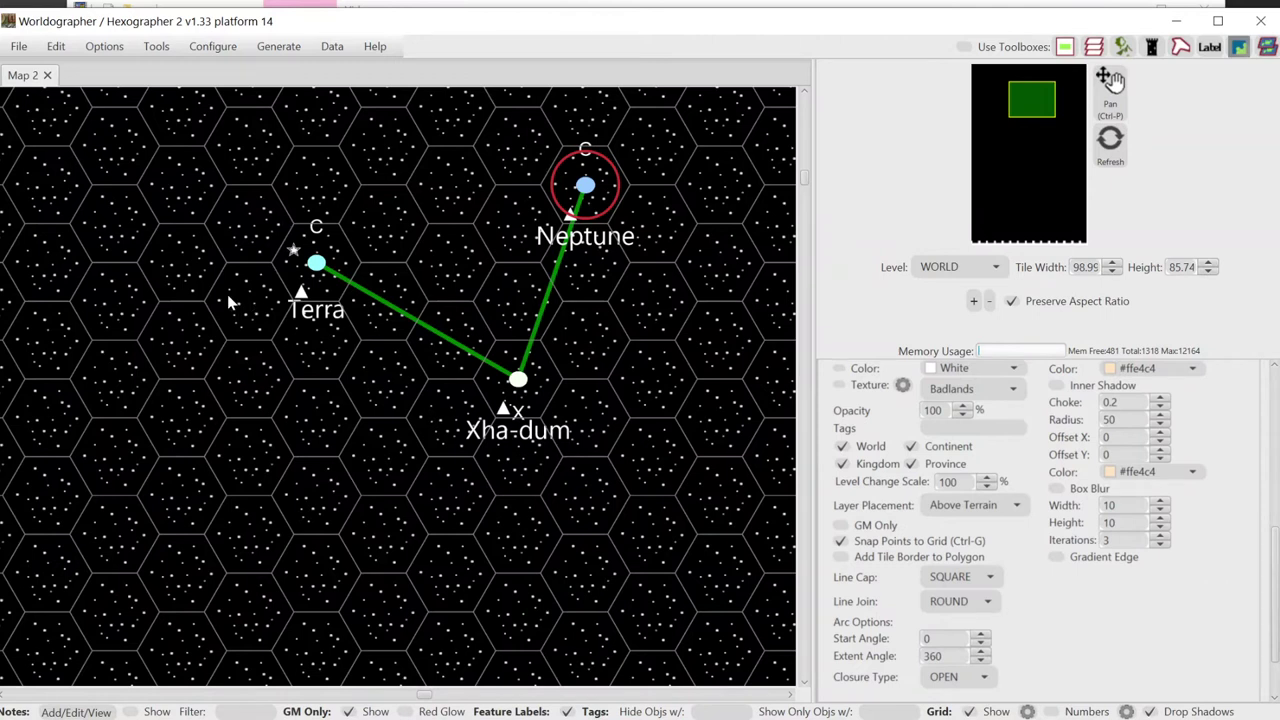
# Trace the blue border corners along the lower and right hex edges around Terra.
pyautogui.moveTo(228, 266); pyautogui.dragTo(206, 302)
pyautogui.click(230, 344)
pyautogui.click(271, 336)
pyautogui.click(300, 386)
pyautogui.click(337, 380)
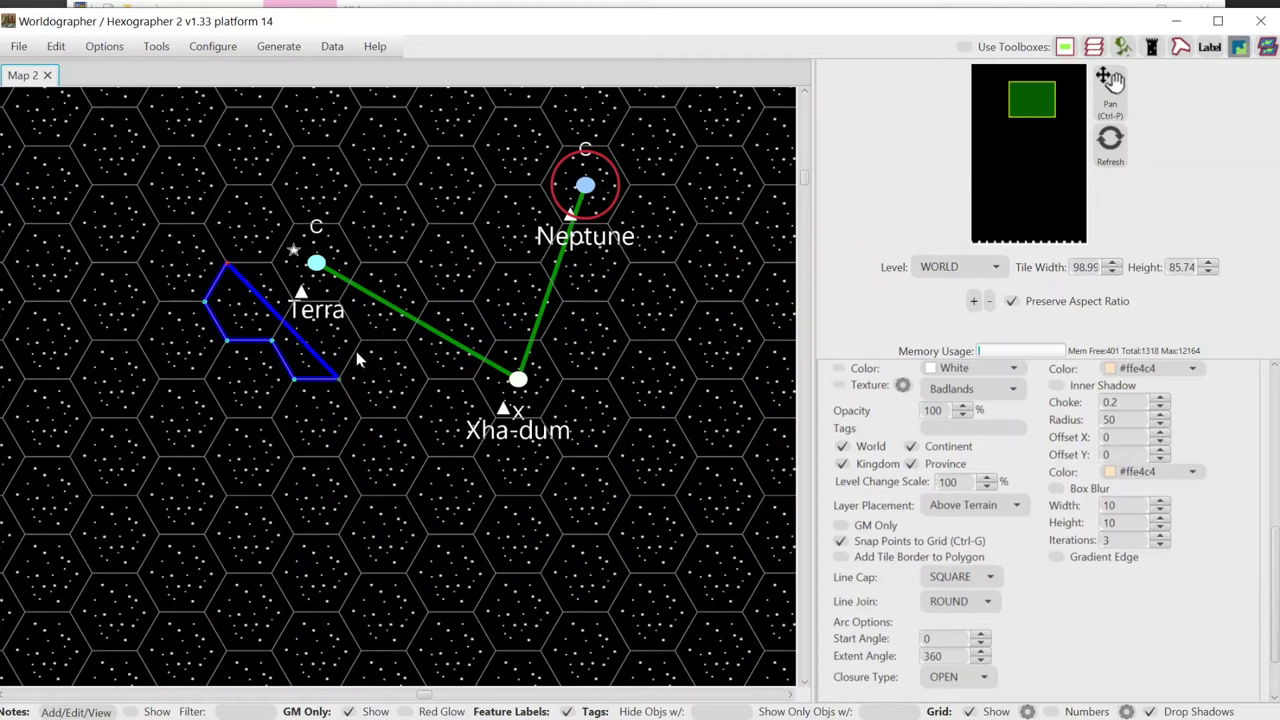
pyautogui.click(363, 344)
pyautogui.click(404, 341)
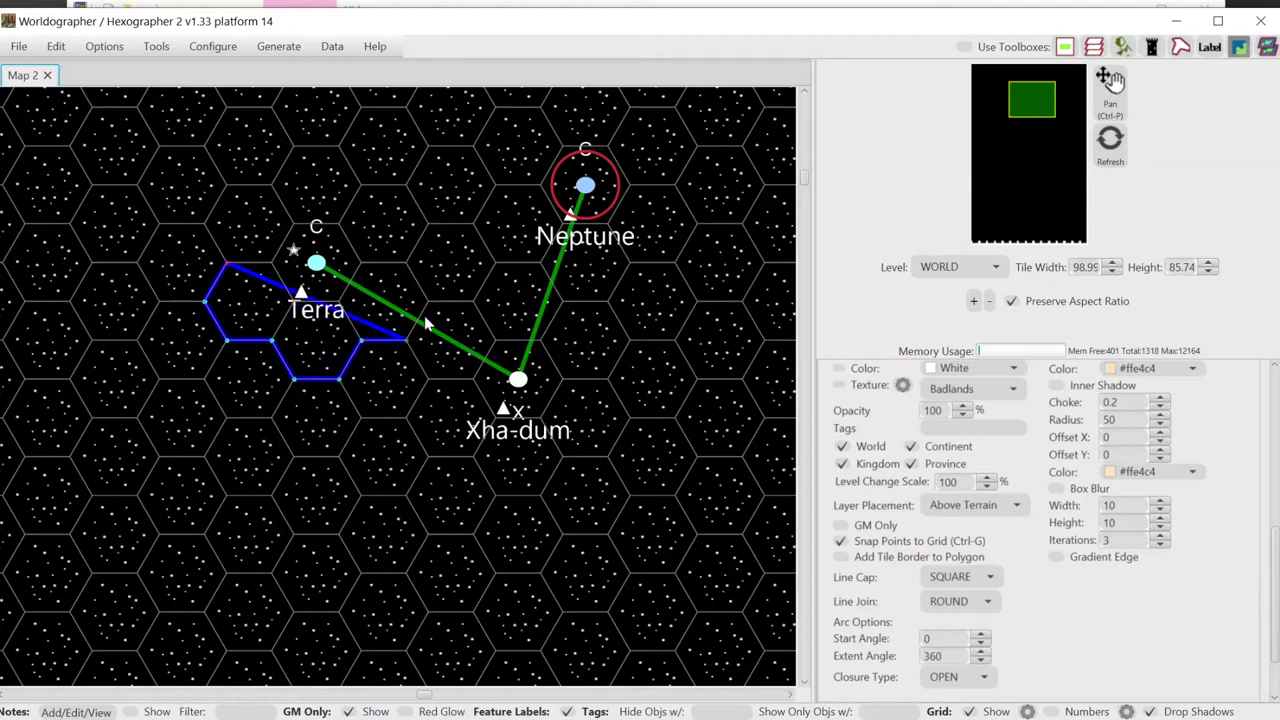
pyautogui.click(428, 304)
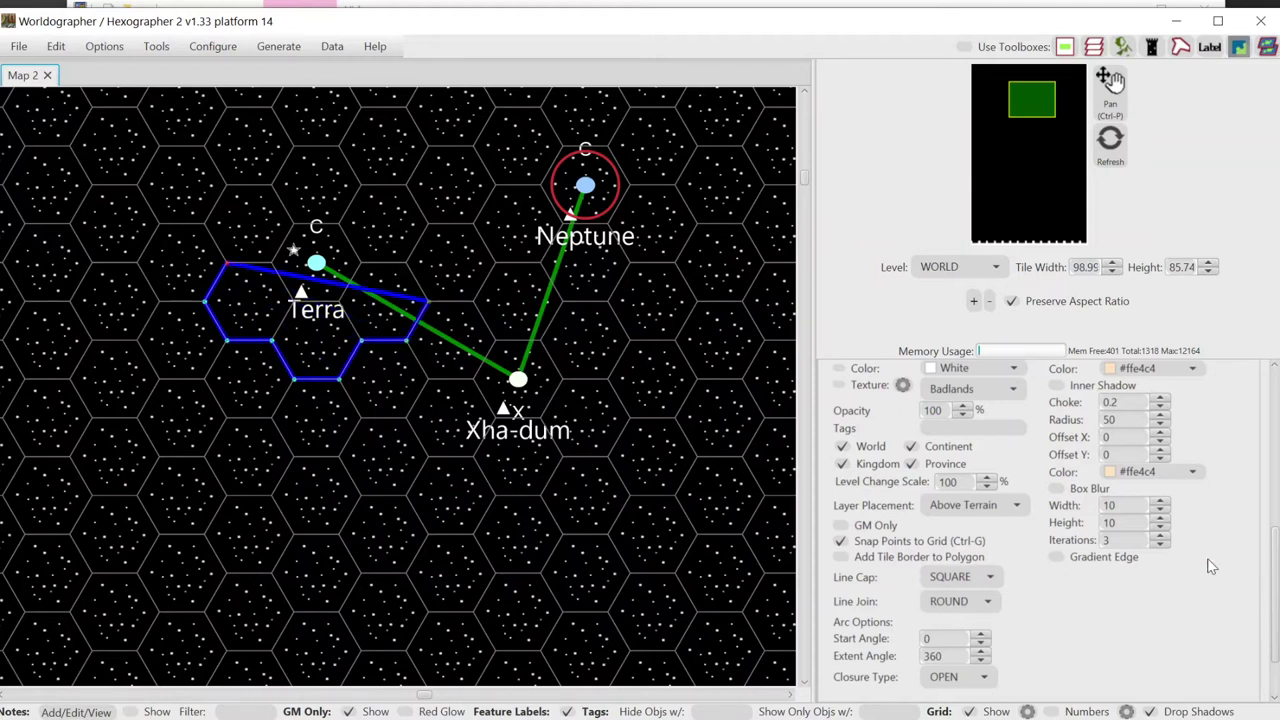
# Continue the border along the top and left hex corners and close the outline.
pyautogui.moveTo(1272, 578)
pyautogui.mouseDown()
pyautogui.moveTo(1274, 533)
pyautogui.moveTo(1274, 598)
pyautogui.mouseUp()
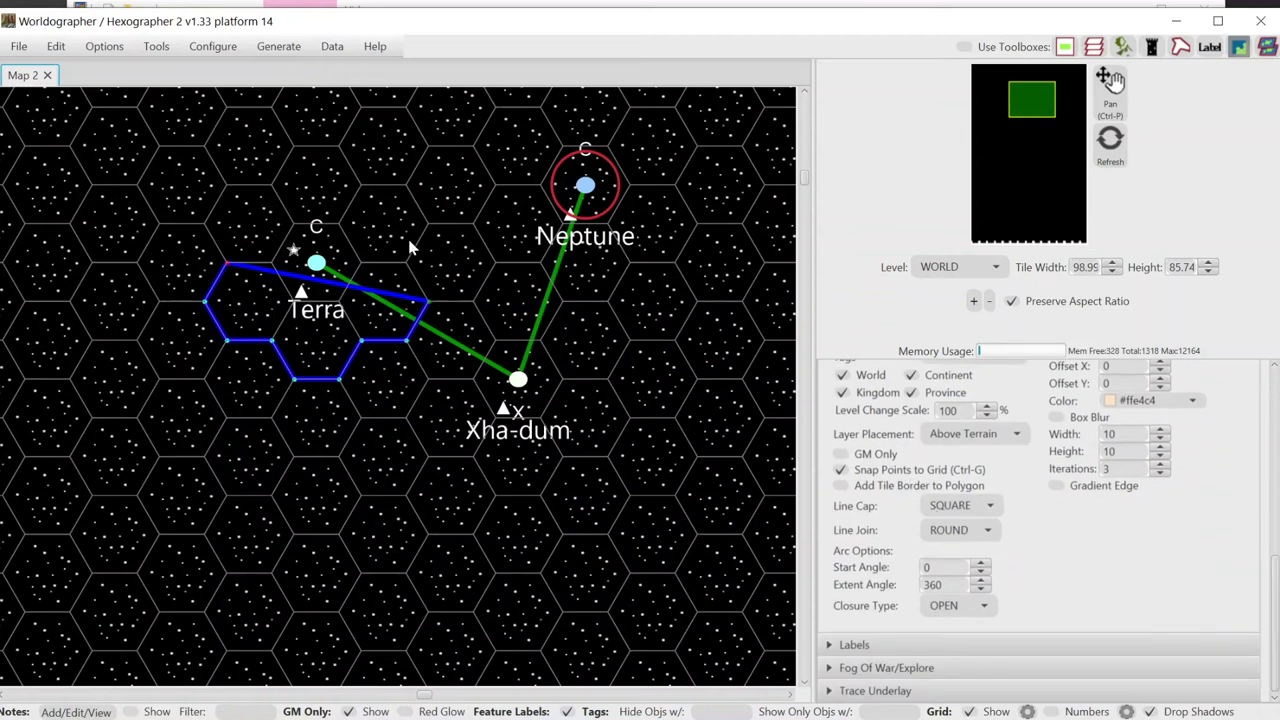
pyautogui.click(408, 268)
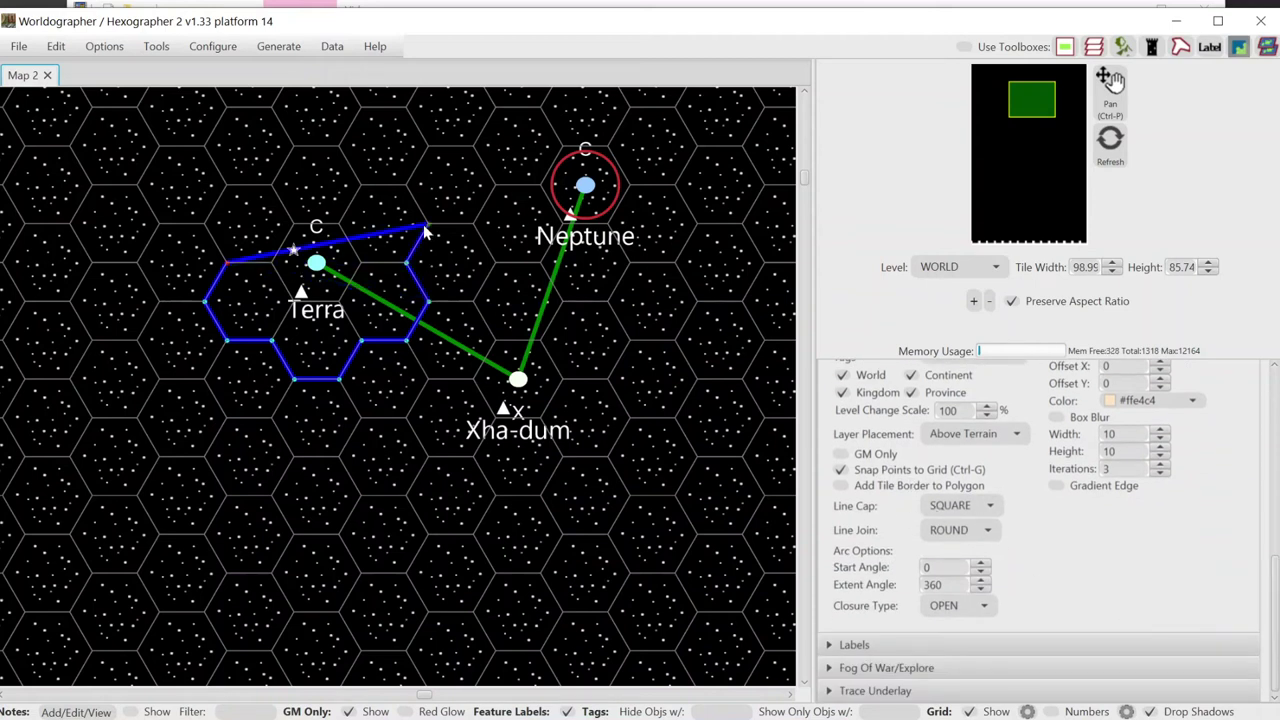
pyautogui.click(402, 190)
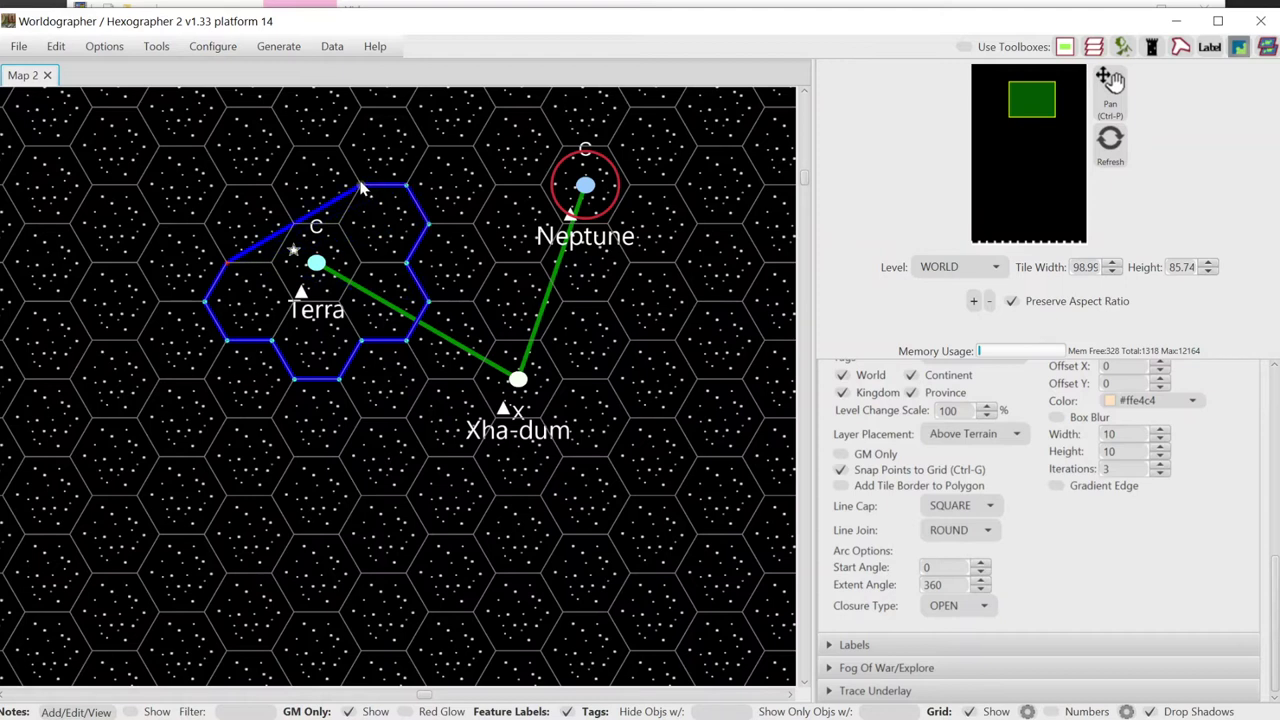
pyautogui.click(340, 147)
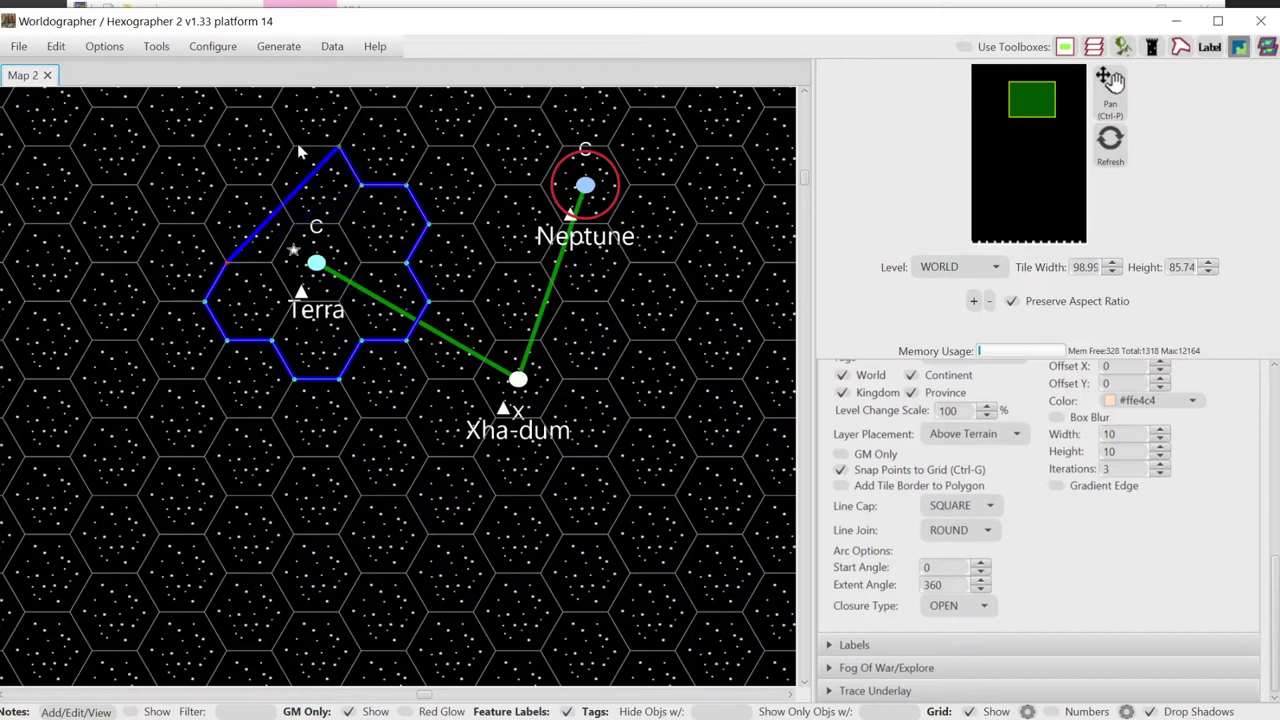
pyautogui.click(297, 149)
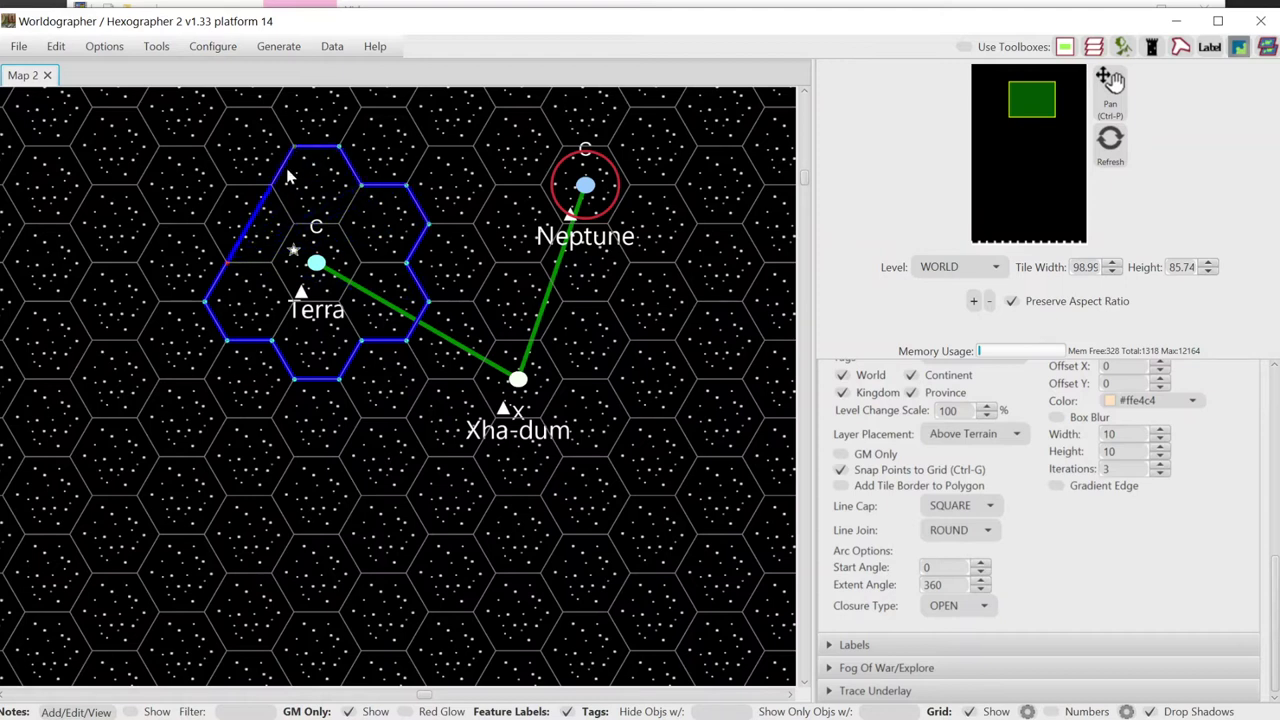
pyautogui.click(221, 186)
pyautogui.click(207, 217)
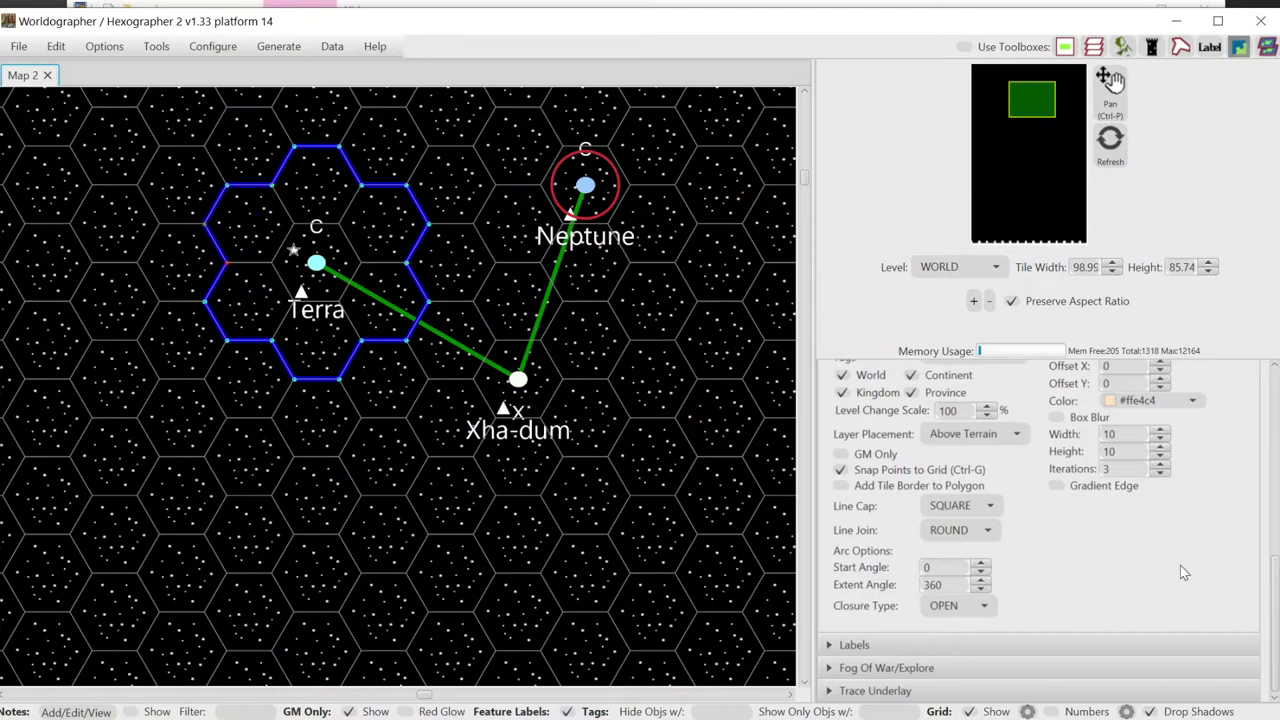
# Start a blue border region on Neptune's hex and add the surrounding hexes, including the red ring.
pyautogui.moveTo(1273, 615); pyautogui.dragTo(1273, 440)
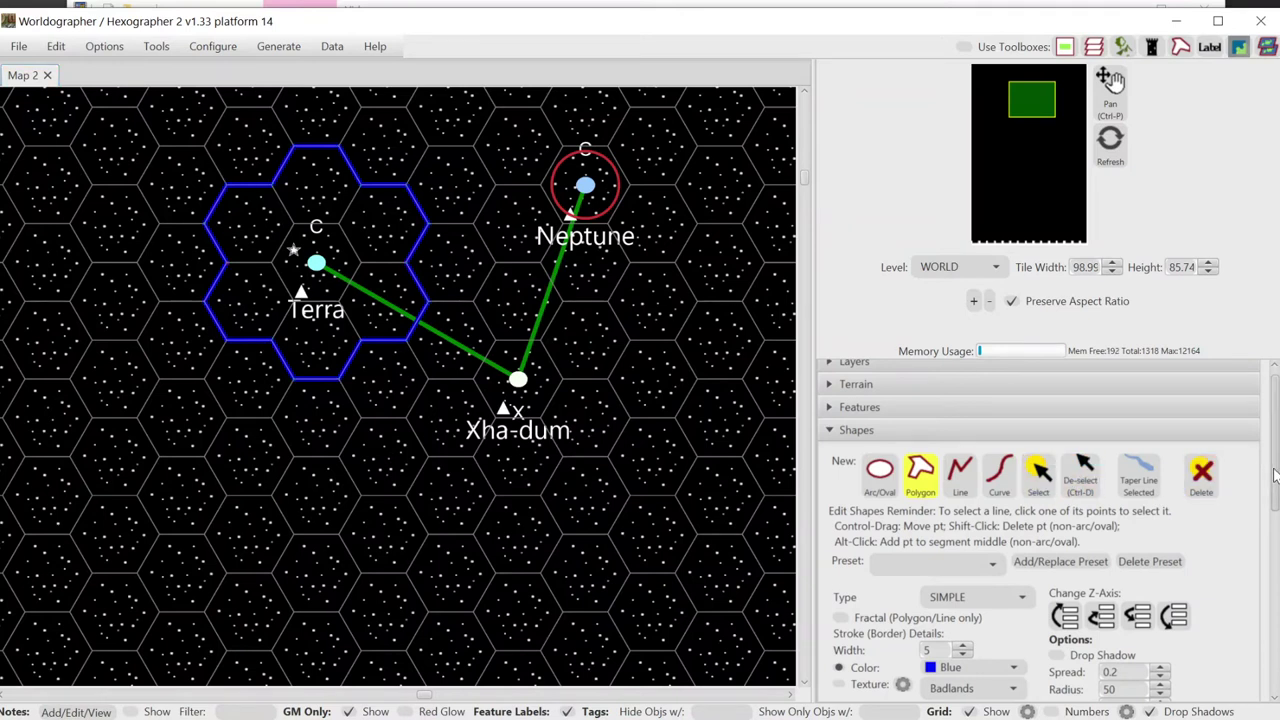
pyautogui.moveTo(1276, 475); pyautogui.dragTo(1276, 549)
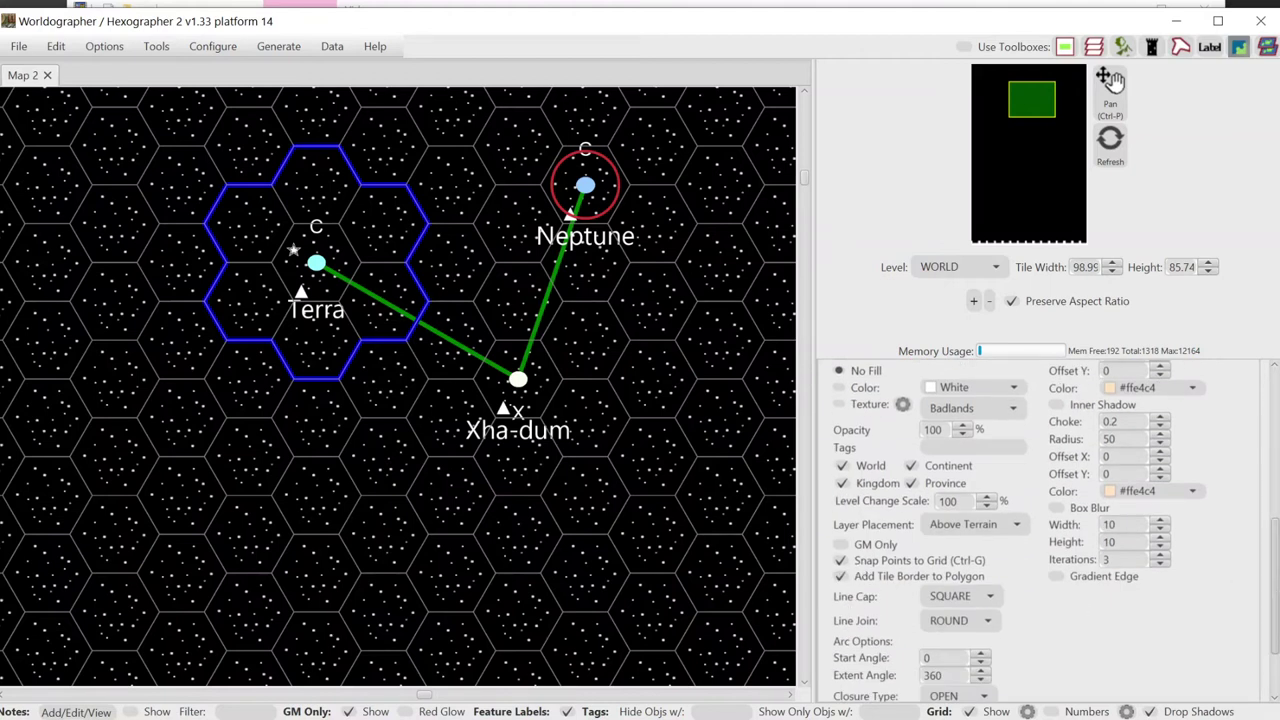
pyautogui.scroll(8, 1230, 429)
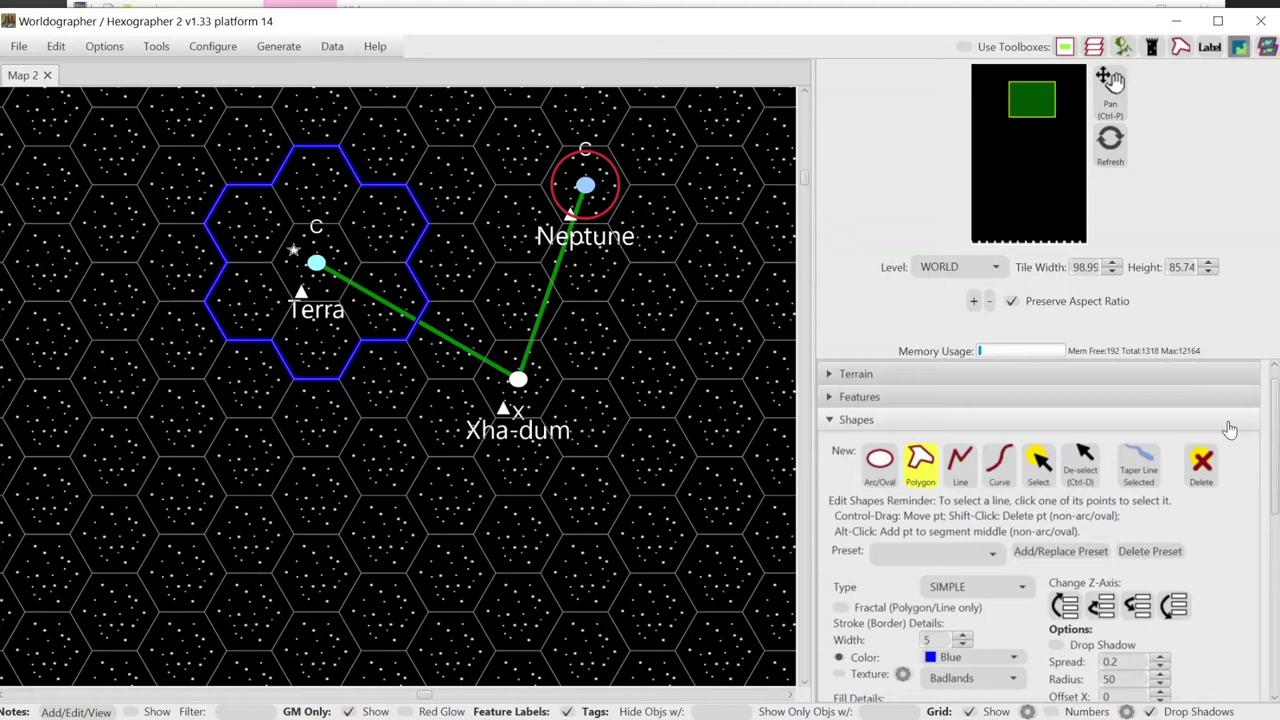
pyautogui.click(594, 271)
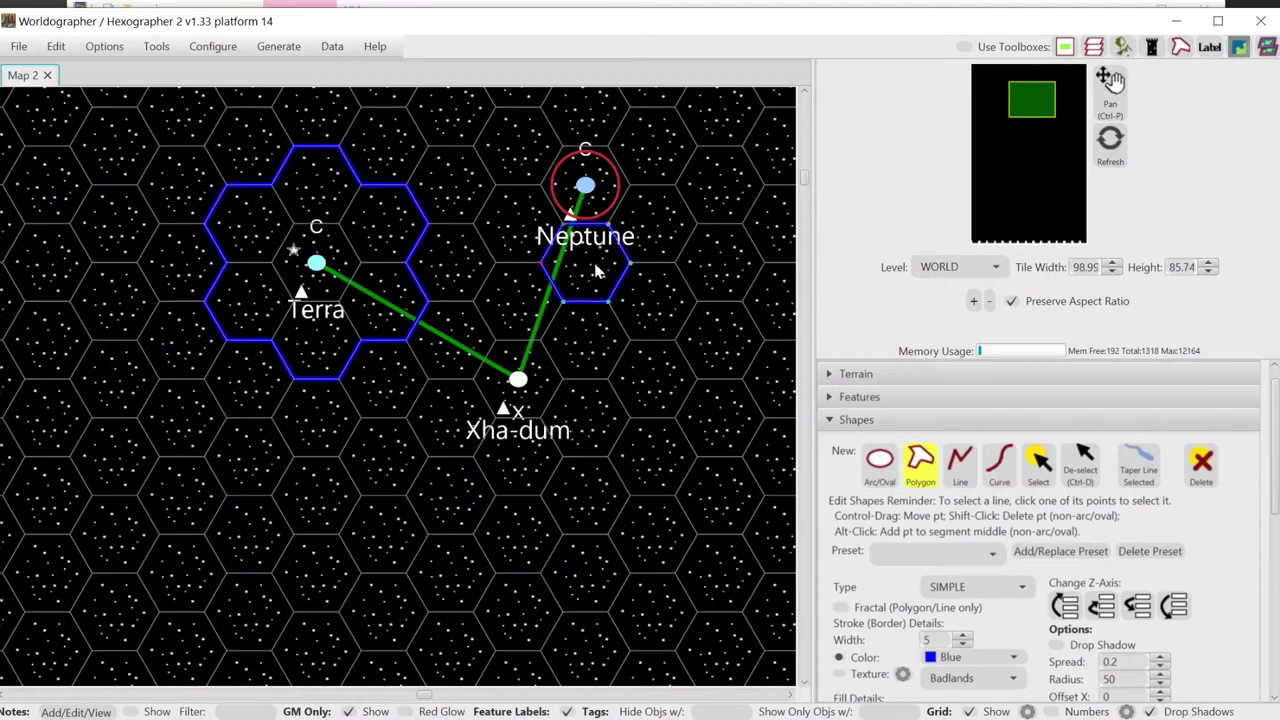
pyautogui.click(646, 216)
pyautogui.click(644, 174)
pyautogui.click(562, 186)
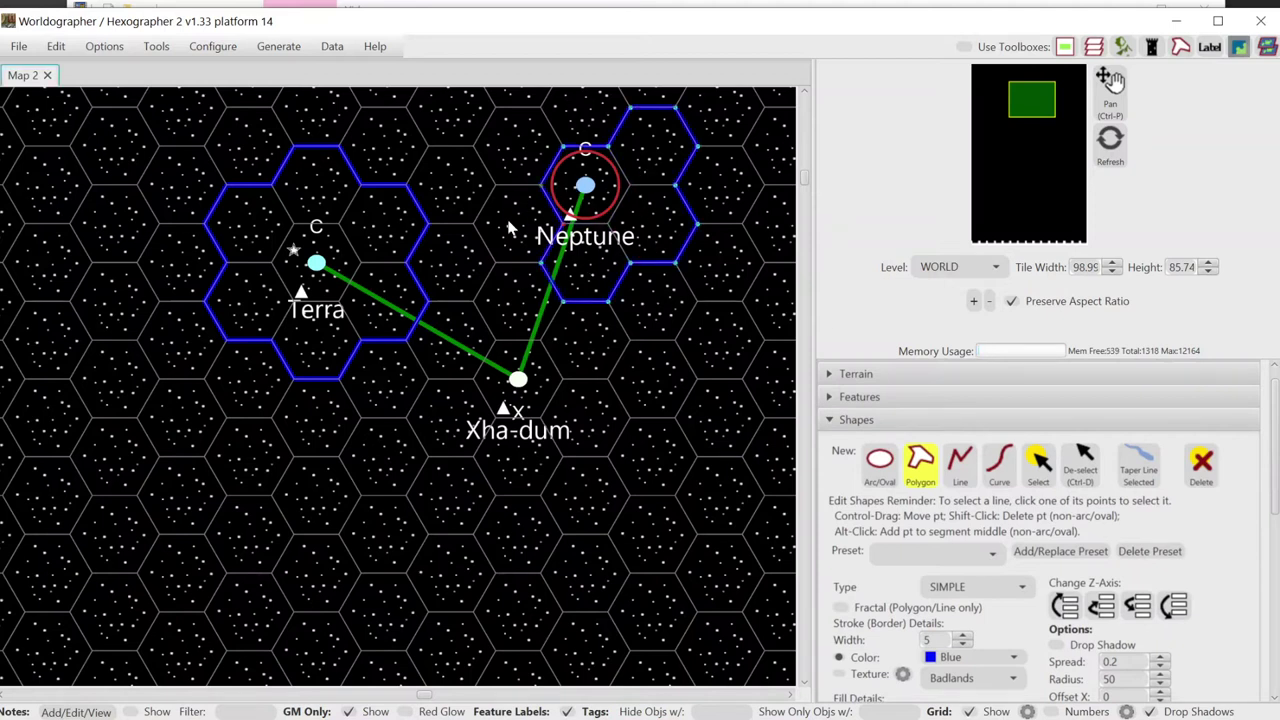
pyautogui.click(526, 230)
pyautogui.click(534, 166)
pyautogui.click(578, 138)
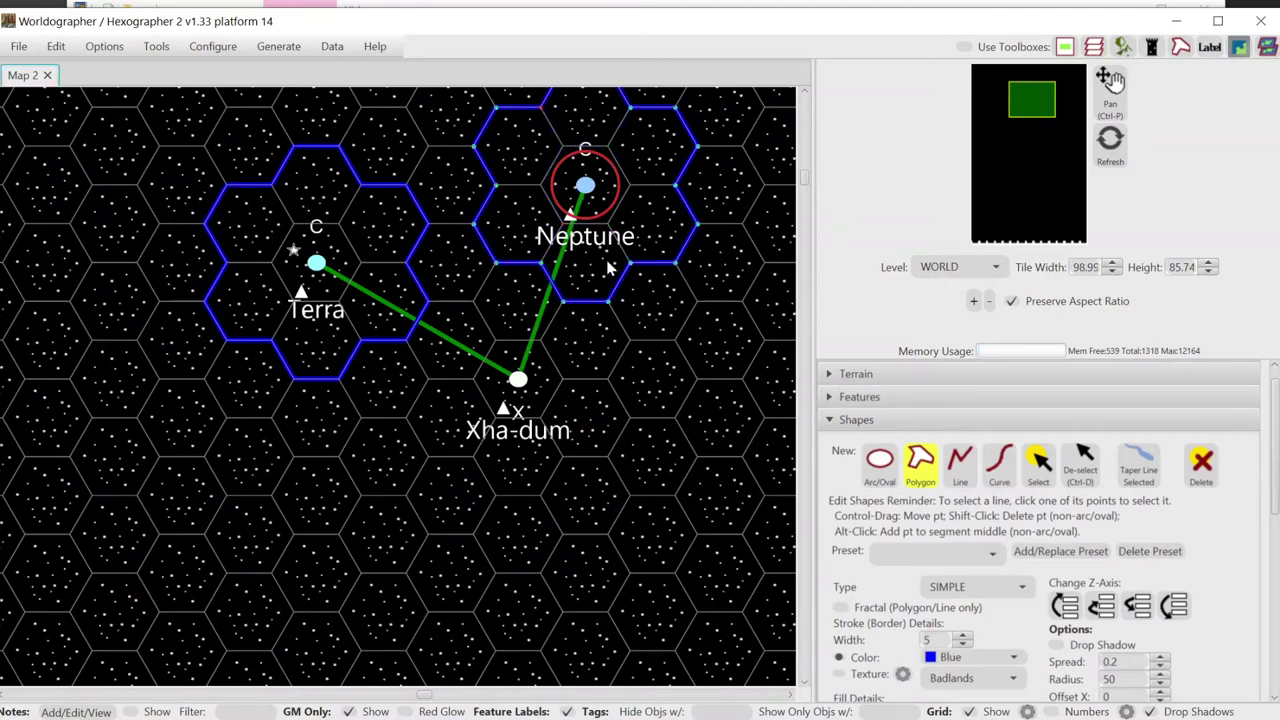
# Extend the region below Neptune between the green lanes, removing a stray hex.
pyautogui.click(640, 309)
pyautogui.click(588, 340)
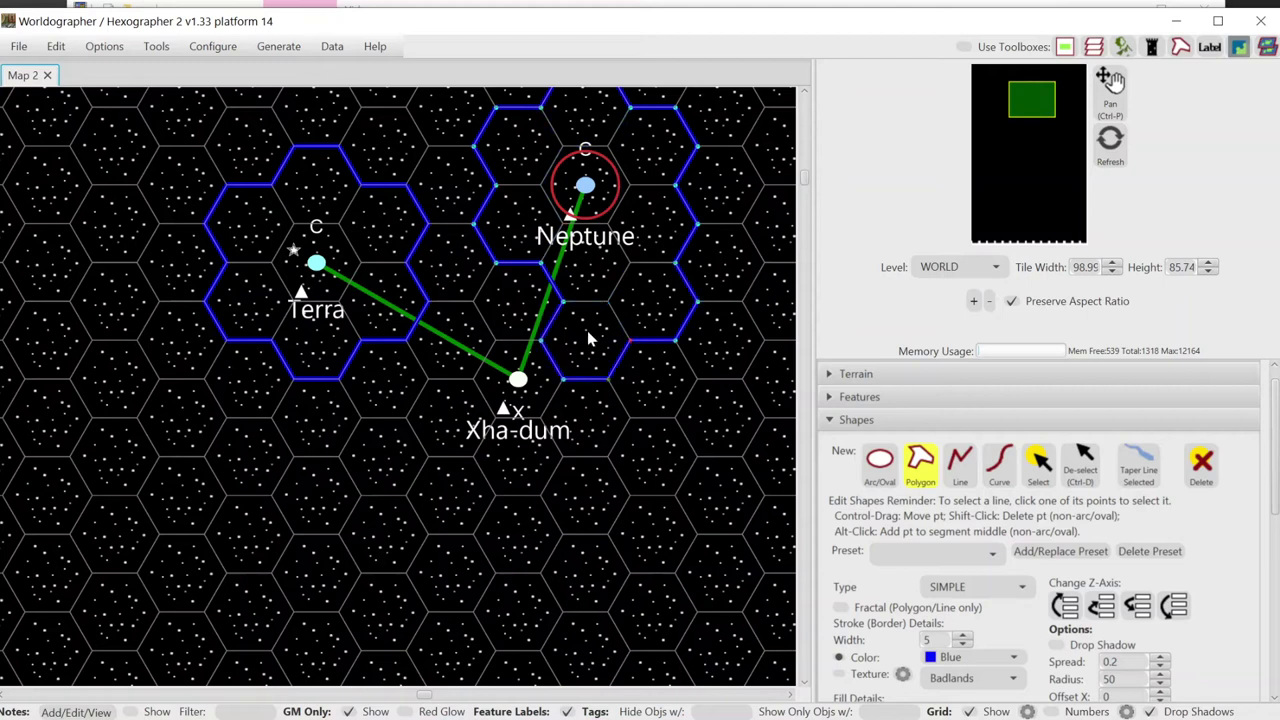
pyautogui.click(528, 307)
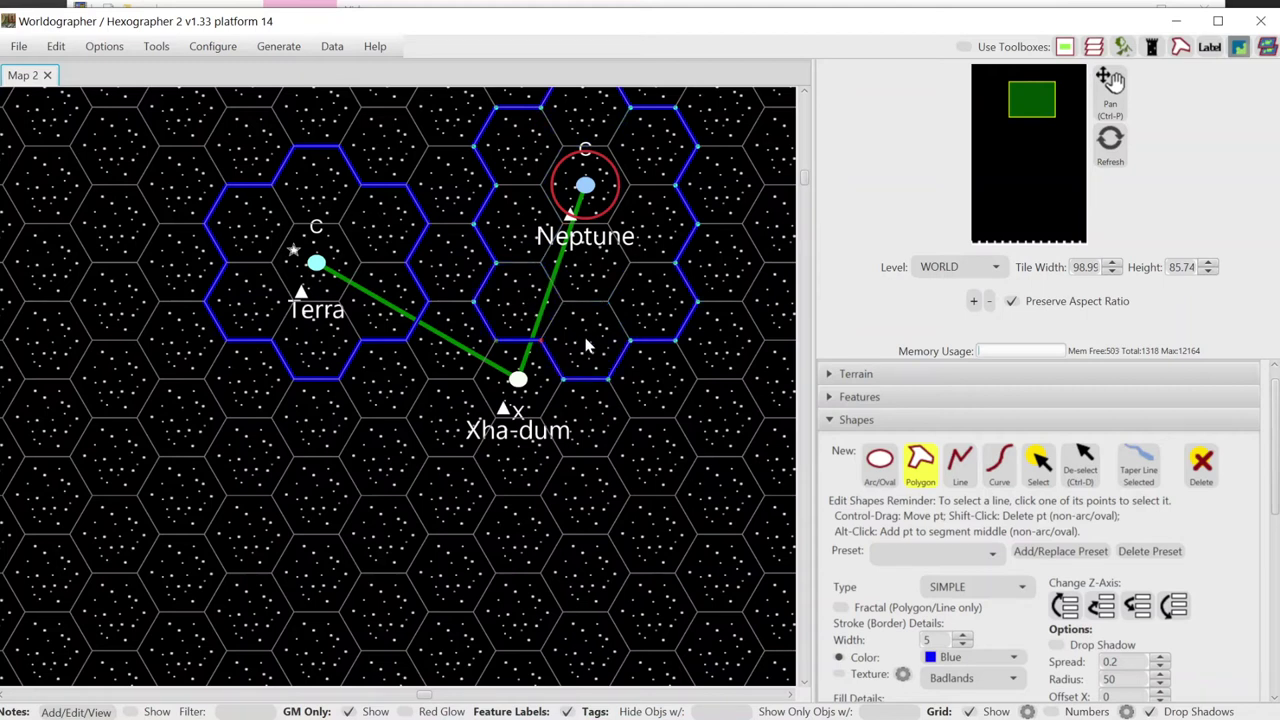
pyautogui.click(587, 345)
pyautogui.click(637, 309)
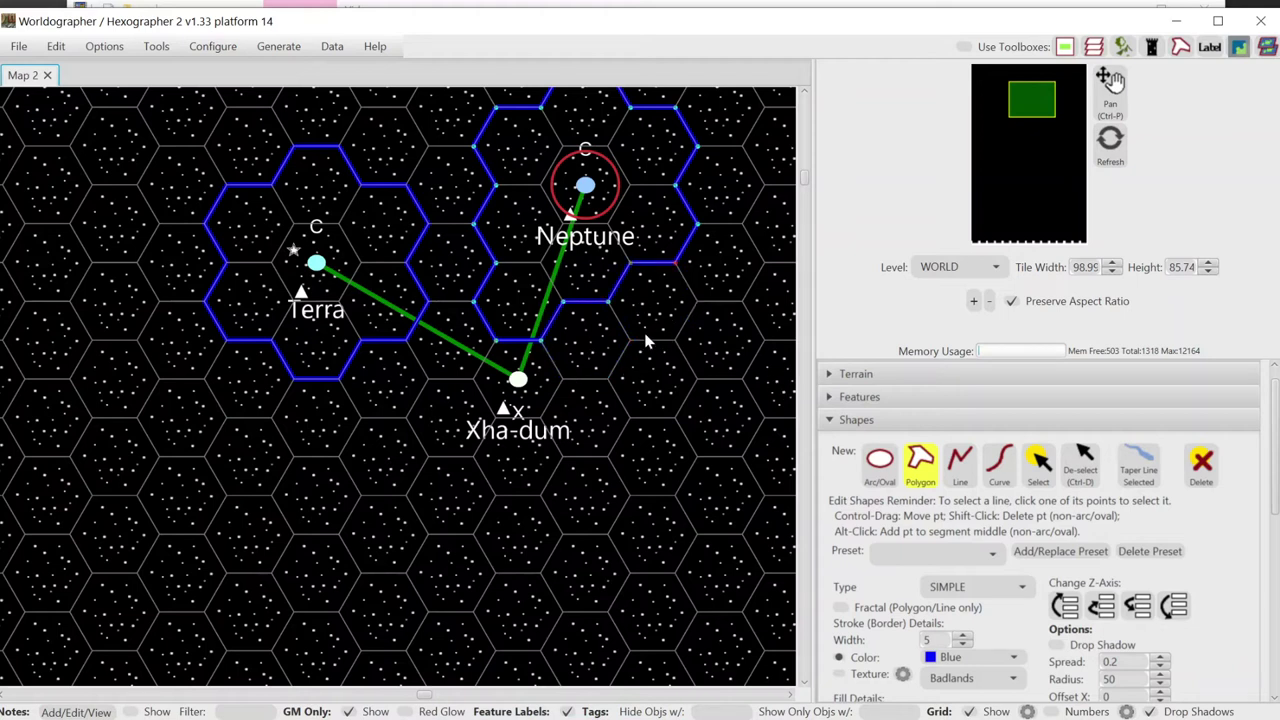
pyautogui.click(595, 358)
pyautogui.click(590, 418)
# Add Xha-dum's hex and its neighbours, then extend the region to the right-side hexes.
pyautogui.click(526, 388)
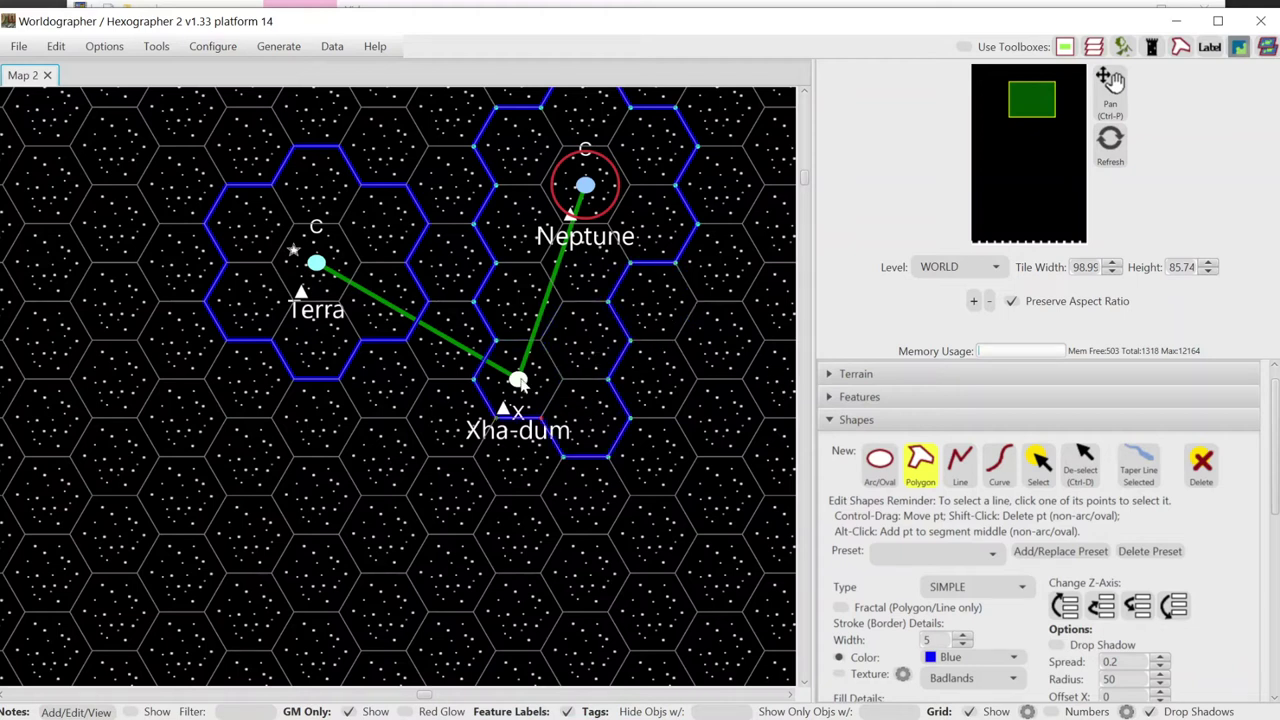
pyautogui.click(444, 417)
pyautogui.click(508, 459)
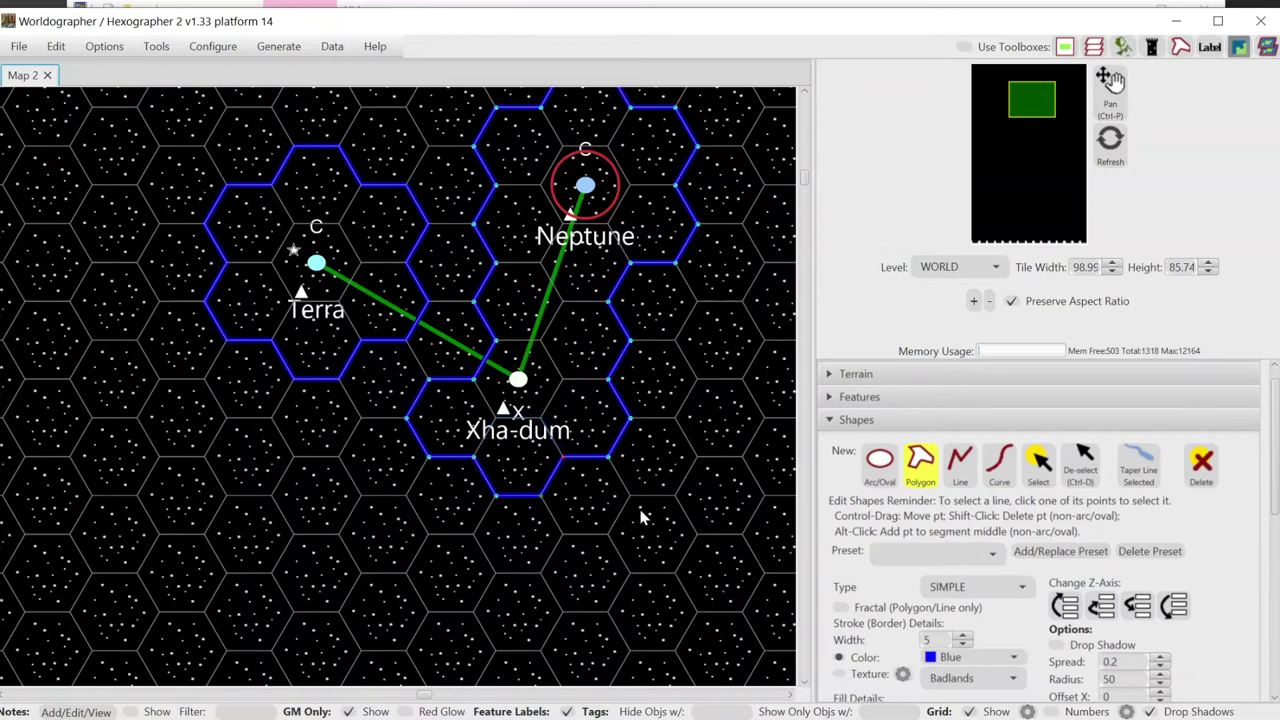
pyautogui.click(638, 372)
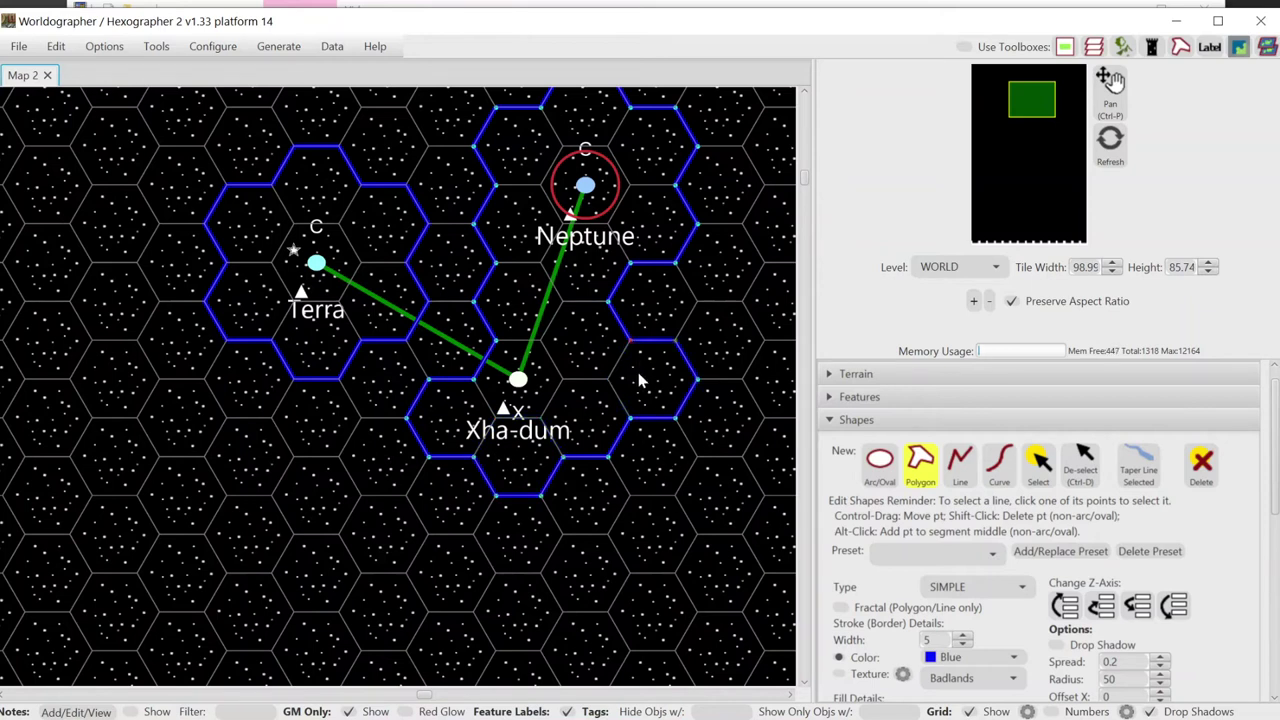
pyautogui.click(703, 276)
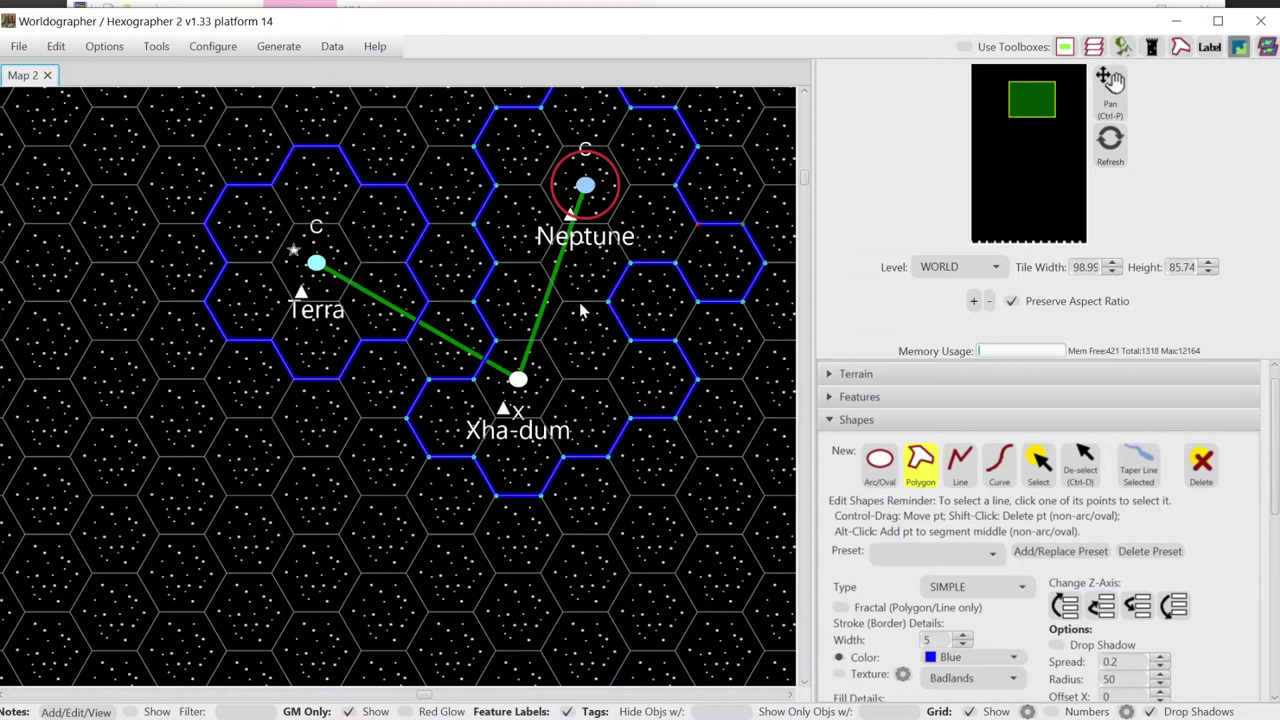
pyautogui.click(657, 308)
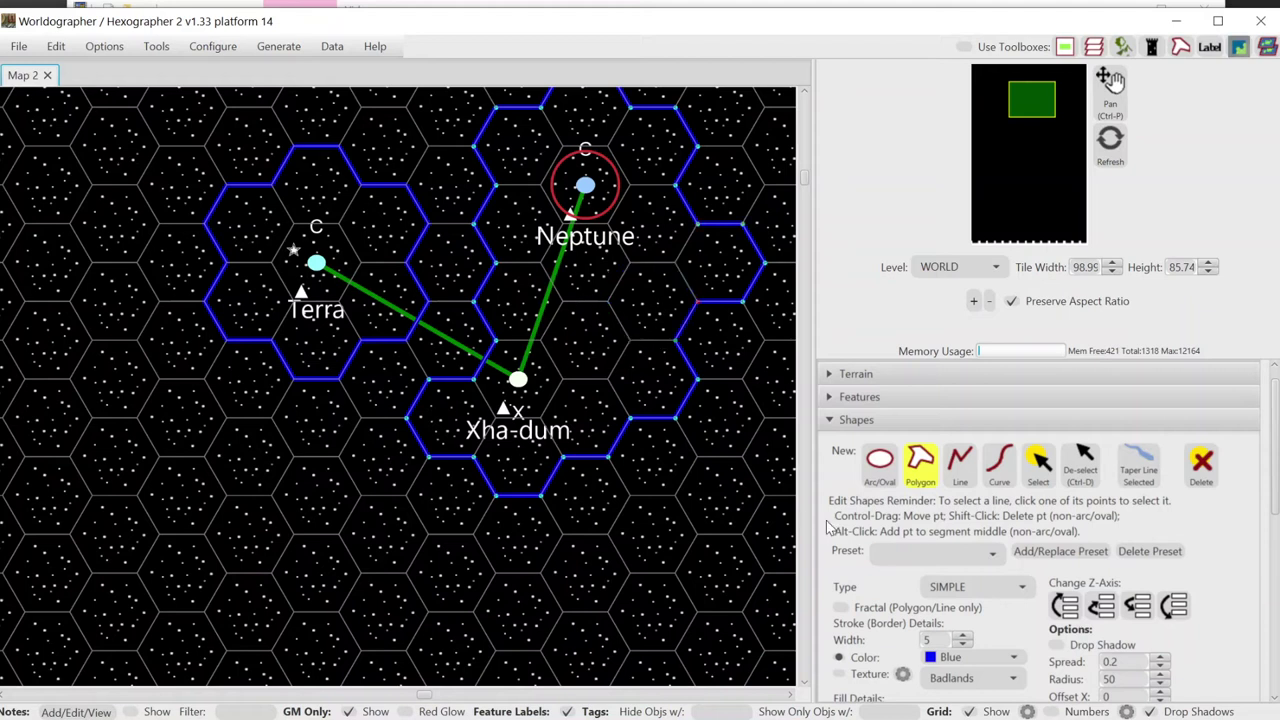
pyautogui.click(650, 312)
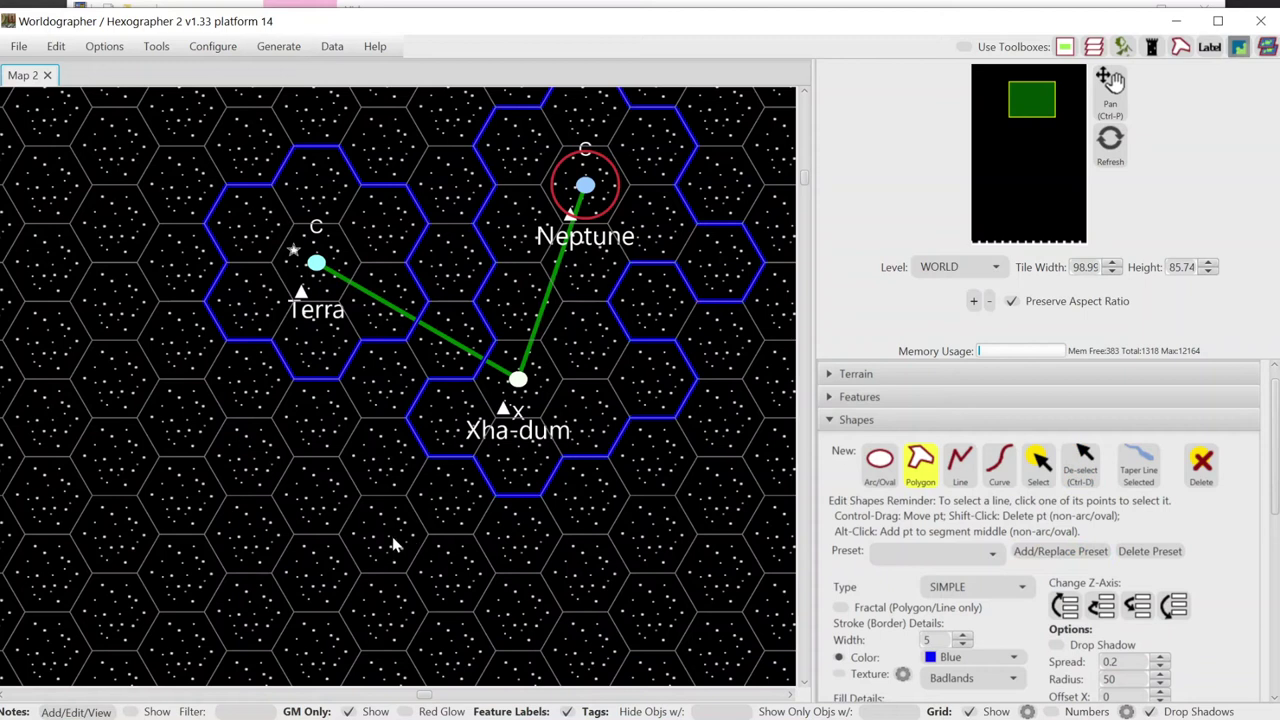
# Paint a blue tile-border region across the lower-left hexes.
pyautogui.moveTo(396, 545)
pyautogui.mouseDown()
pyautogui.moveTo(257, 614)
pyautogui.moveTo(322, 655)
pyautogui.moveTo(363, 611)
pyautogui.moveTo(443, 580)
pyautogui.moveTo(490, 613)
pyautogui.moveTo(455, 635)
pyautogui.mouseUp()
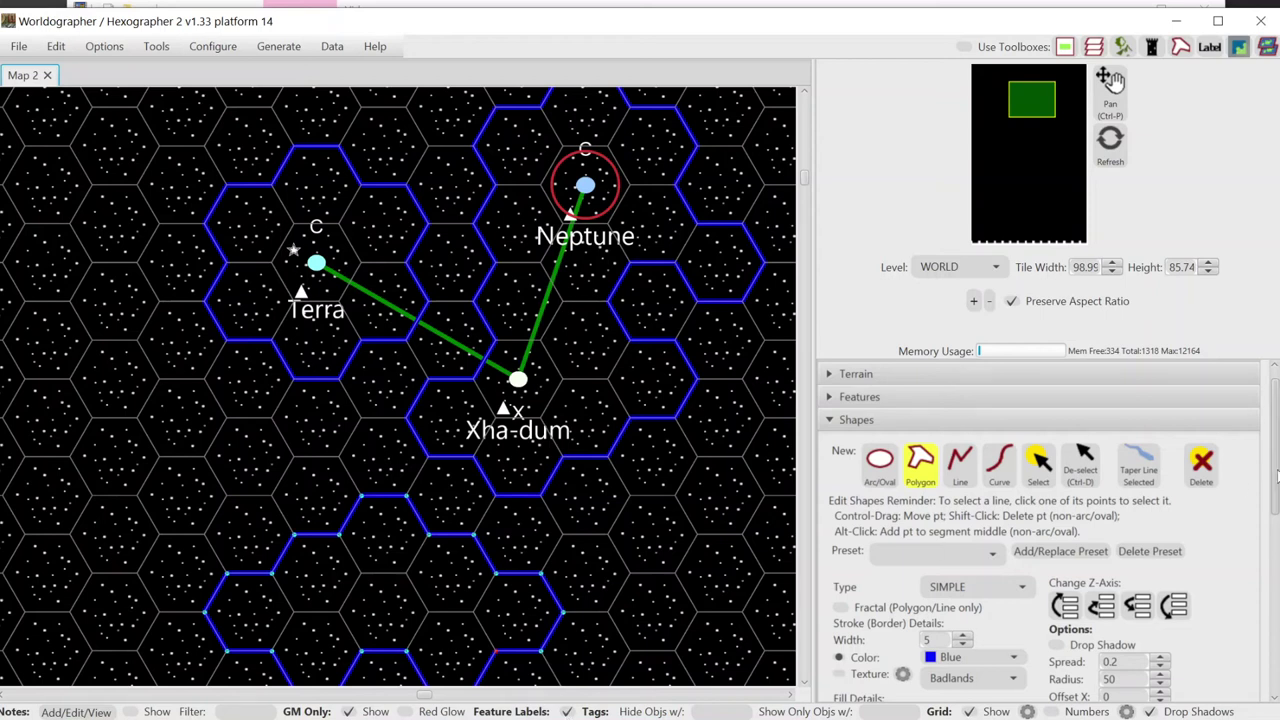
pyautogui.moveTo(1277, 477); pyautogui.dragTo(1043, 663)
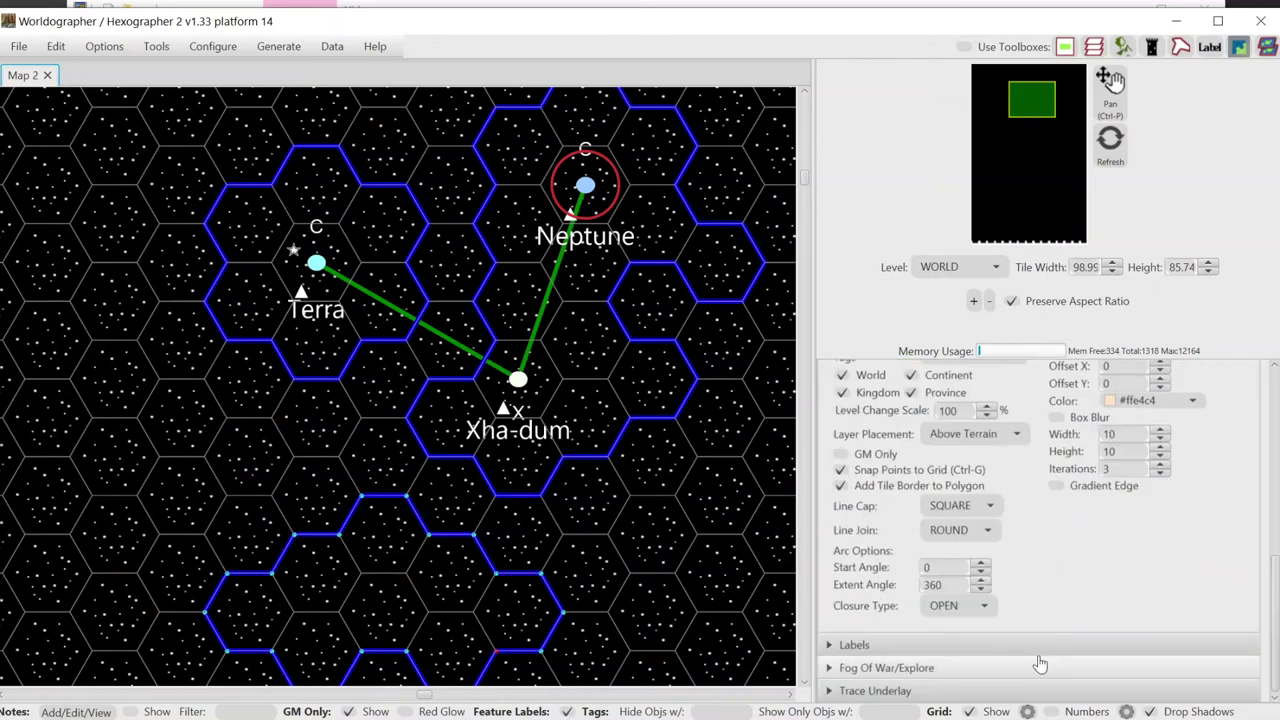
pyautogui.click(972, 652)
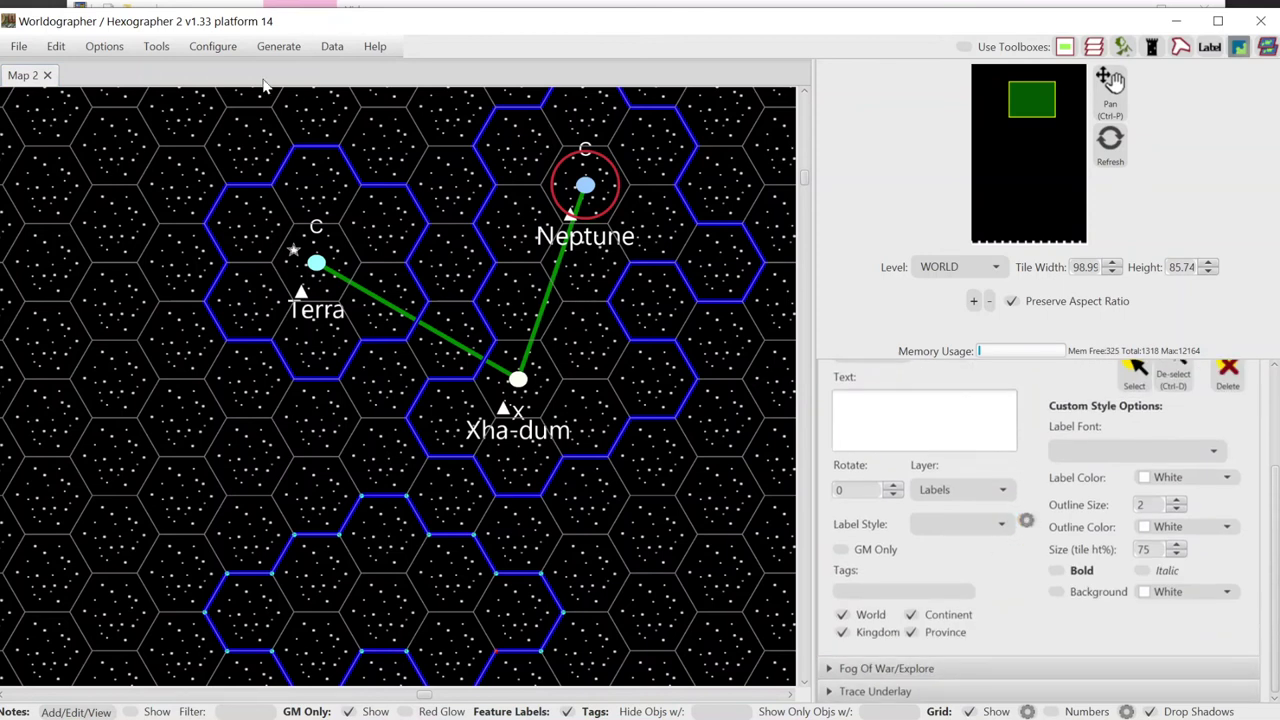
pyautogui.click(222, 58)
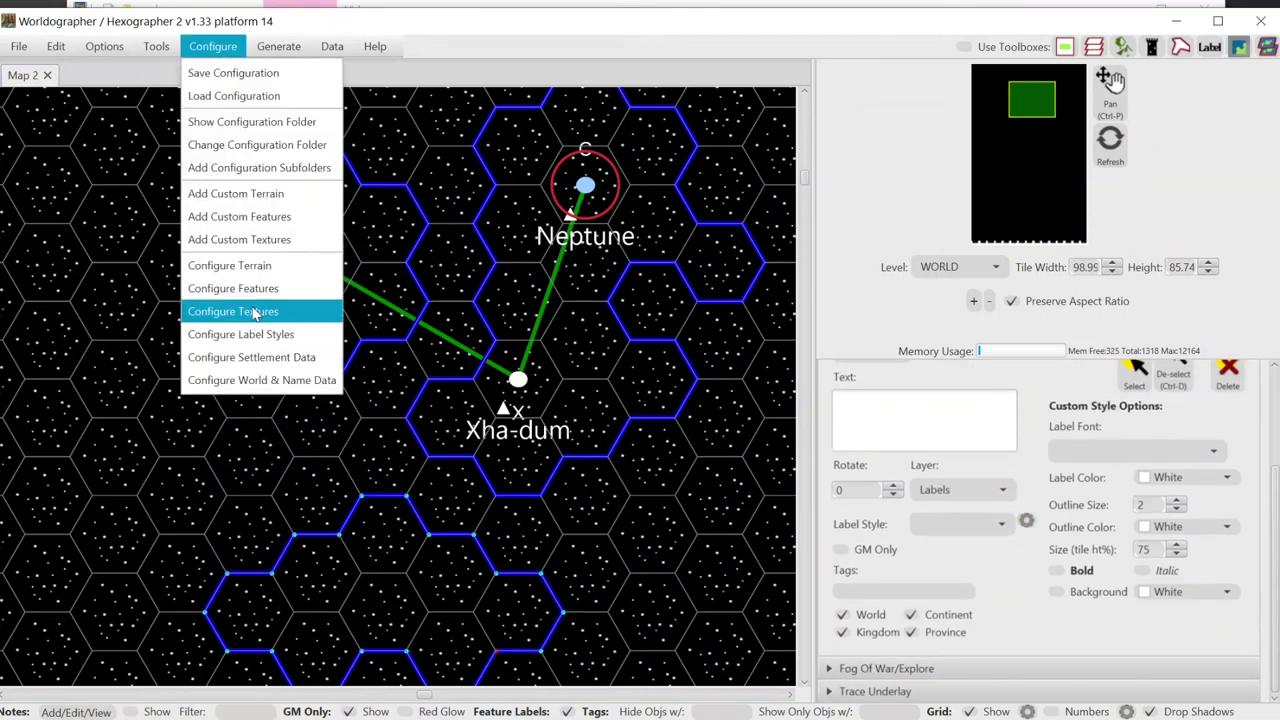
pyautogui.click(479, 47)
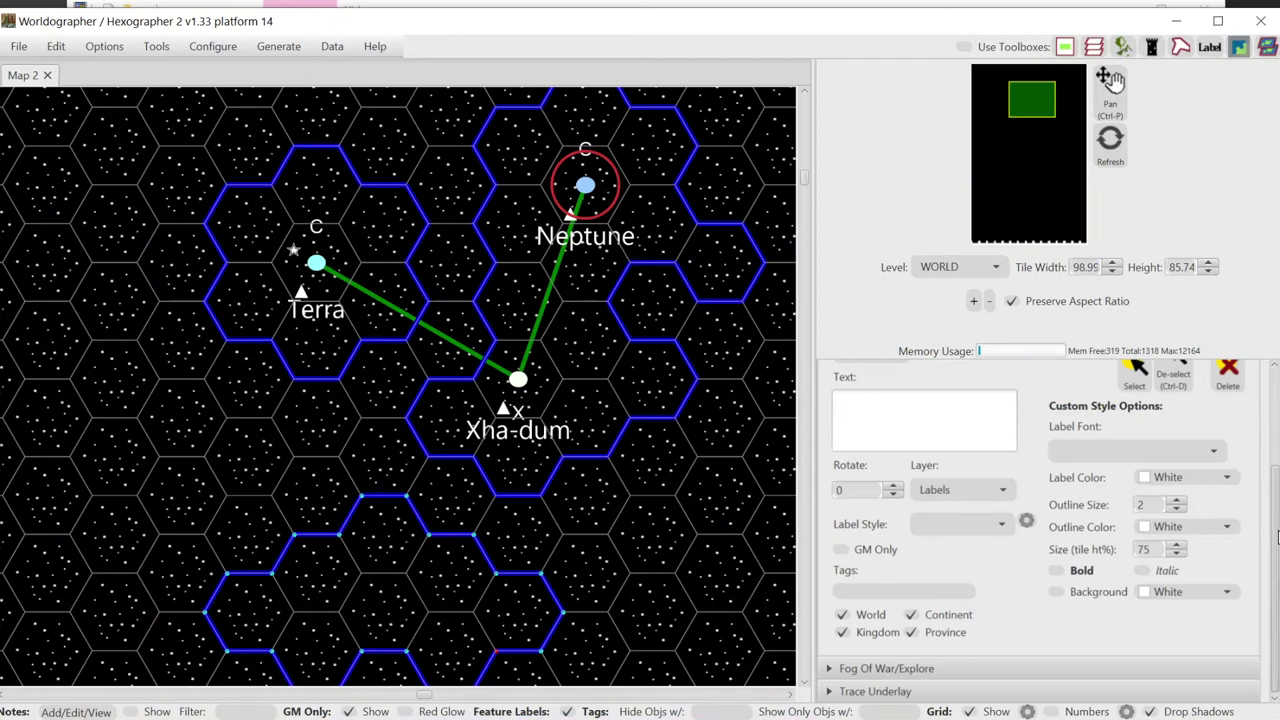
pyautogui.scroll(3, 1250, 545)
pyautogui.click(996, 418)
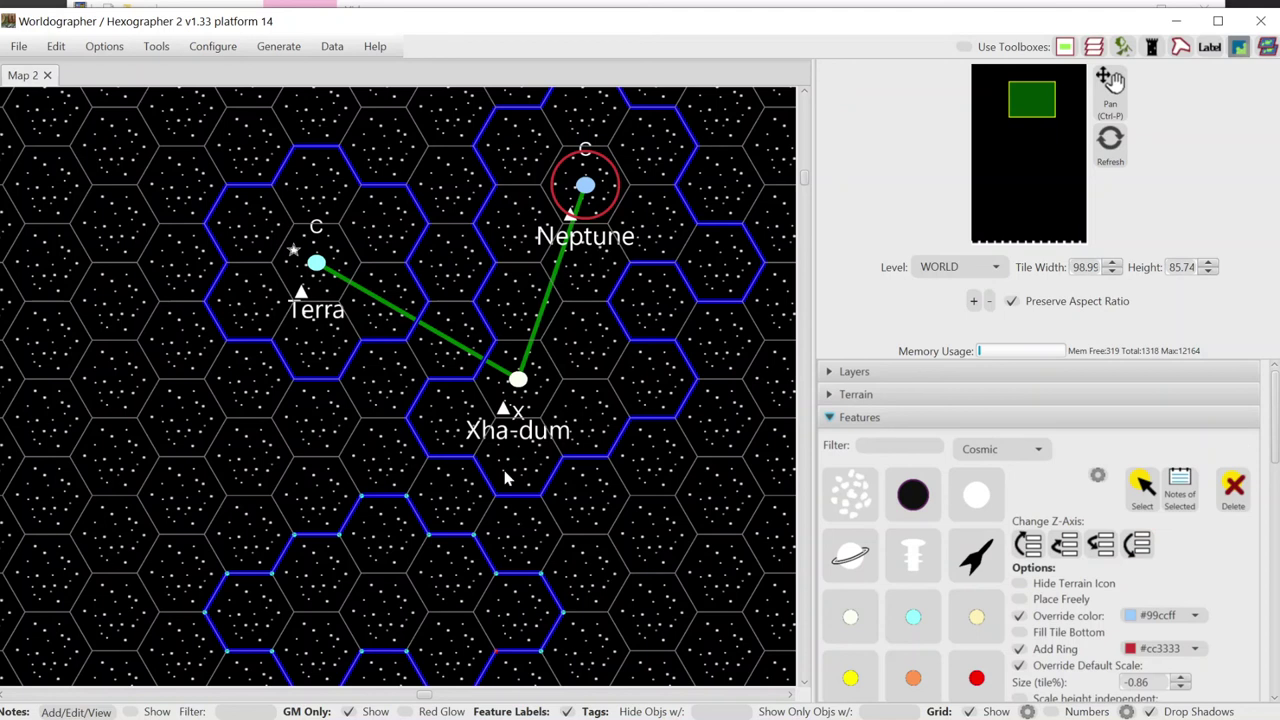
pyautogui.click(929, 418)
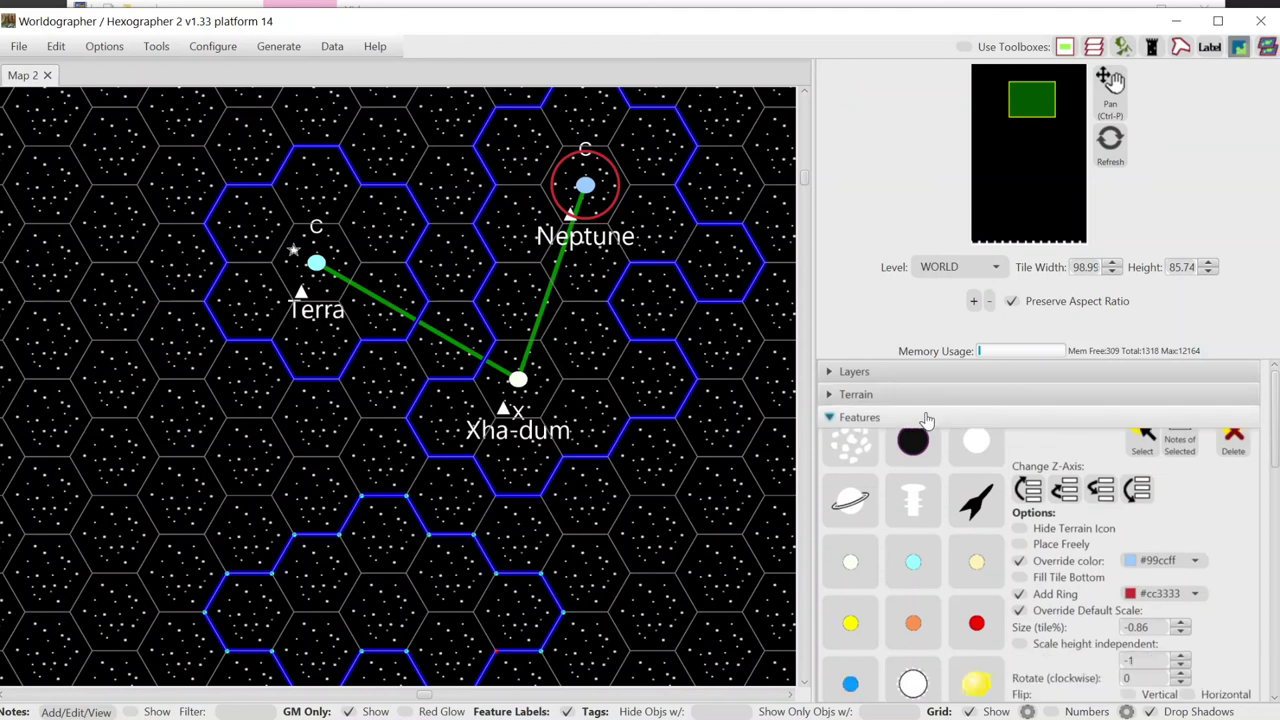
pyautogui.click(852, 443)
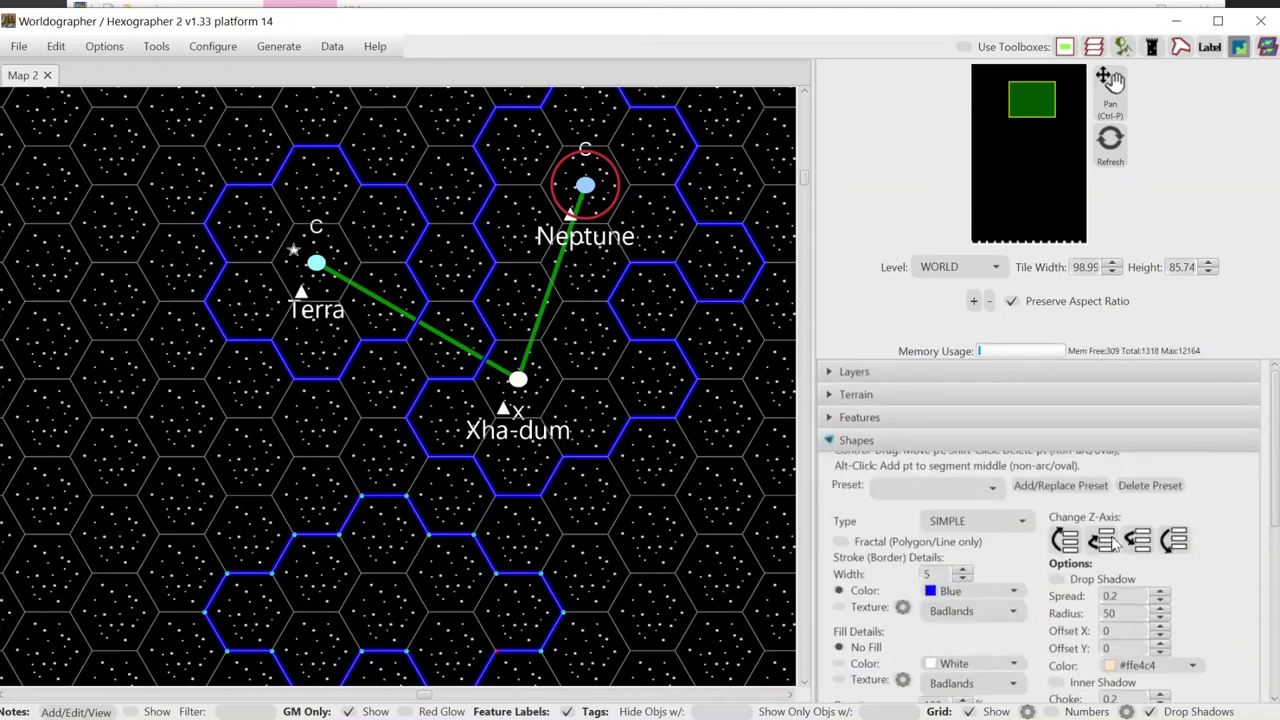